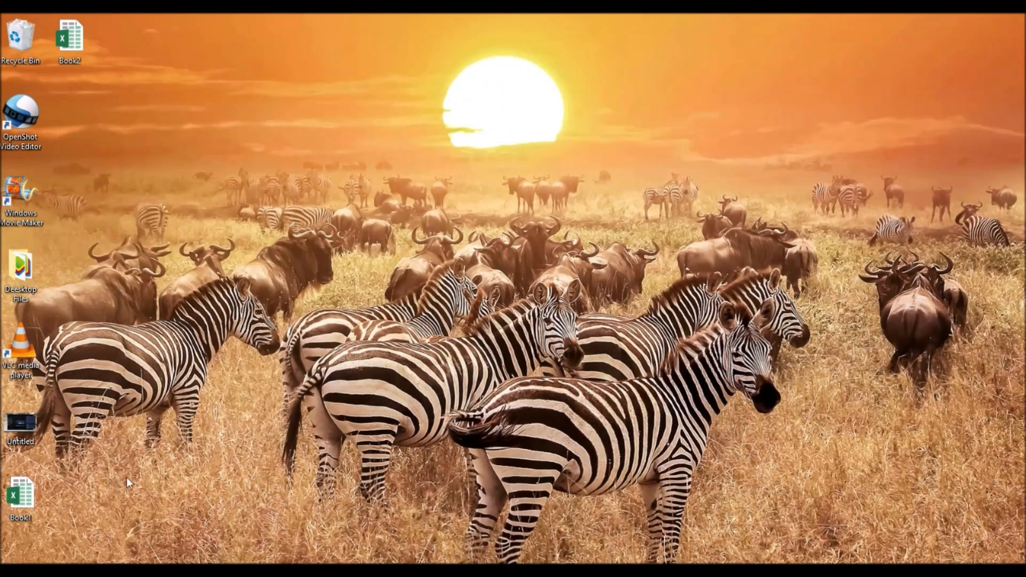
- Start Excel 2013 and look through the available workbook templates on its start screen
{"action": "key", "text": "super"}
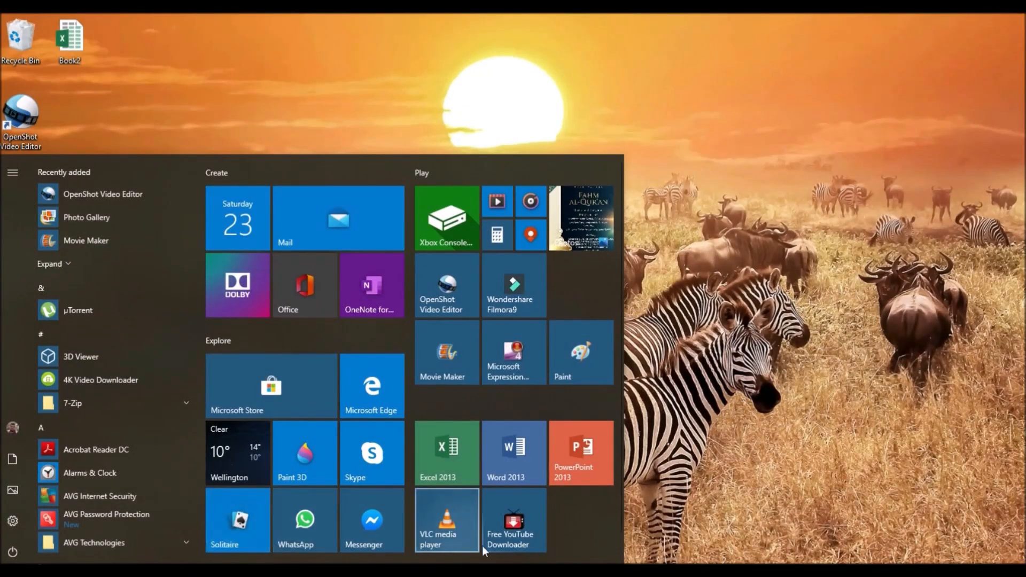
{"action": "left_click", "coordinate": [454, 450]}
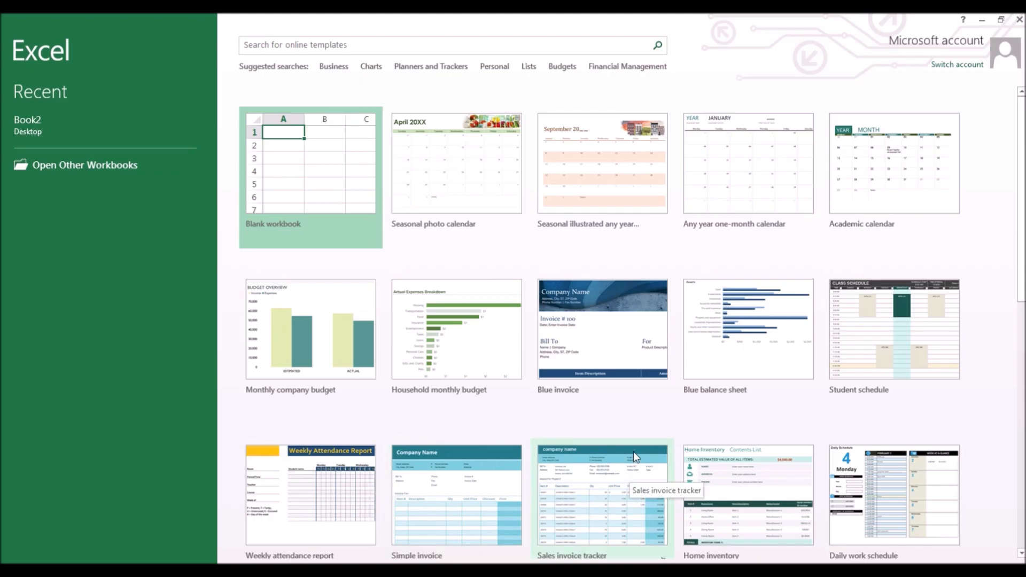
{"action": "scroll", "coordinate": [889, 419], "scroll_direction": "down", "scroll_amount": 2}
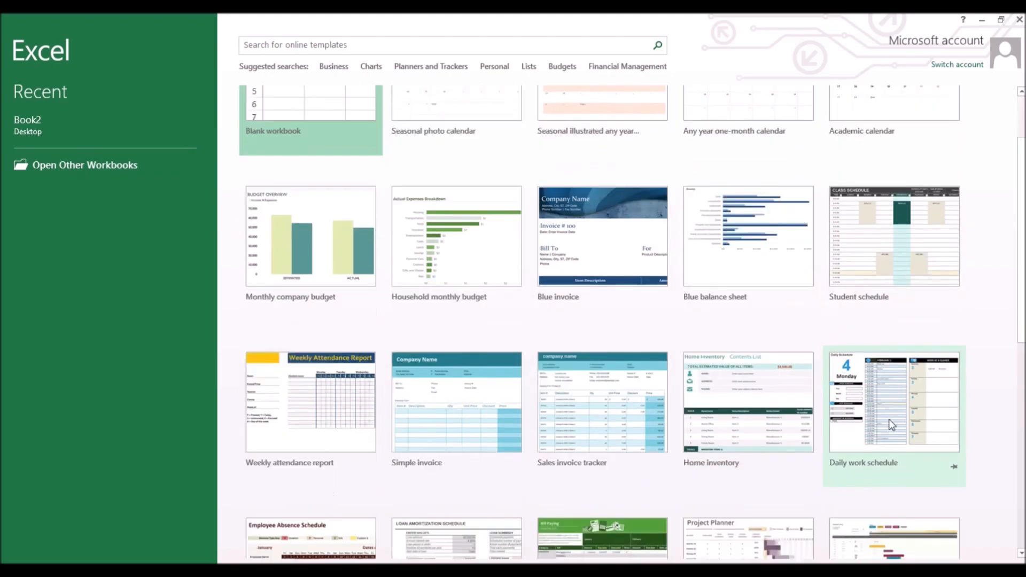
{"action": "scroll", "coordinate": [890, 419], "scroll_direction": "down", "scroll_amount": 4}
{"action": "scroll", "coordinate": [970, 375], "scroll_direction": "up", "scroll_amount": 6}
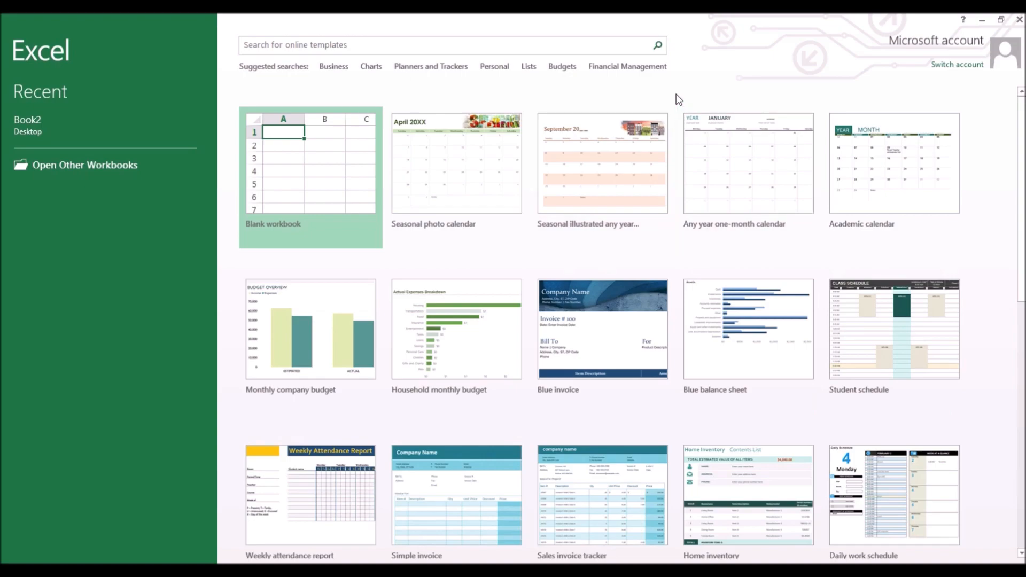
- Browse the Budgets templates, preview the Household monthly budget template, and return to the start screen without creating it
{"action": "left_click", "coordinate": [480, 43]}
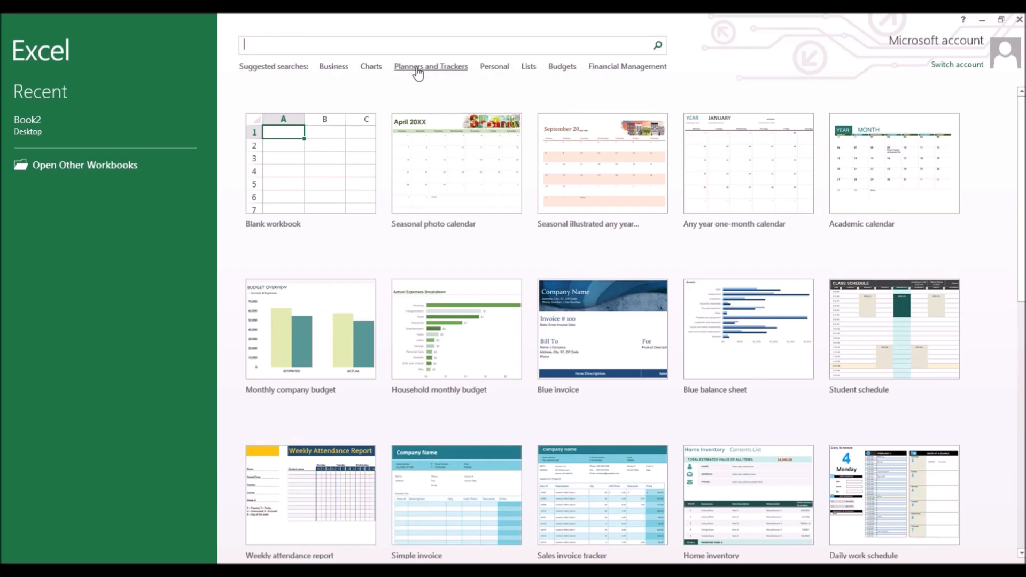
{"action": "left_click", "coordinate": [564, 68]}
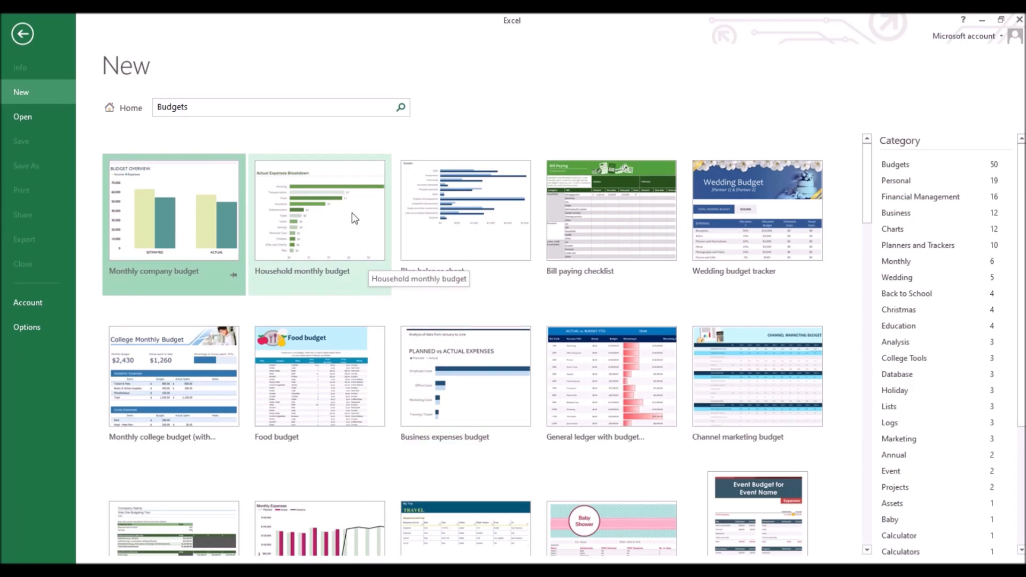
{"action": "left_click", "coordinate": [341, 223]}
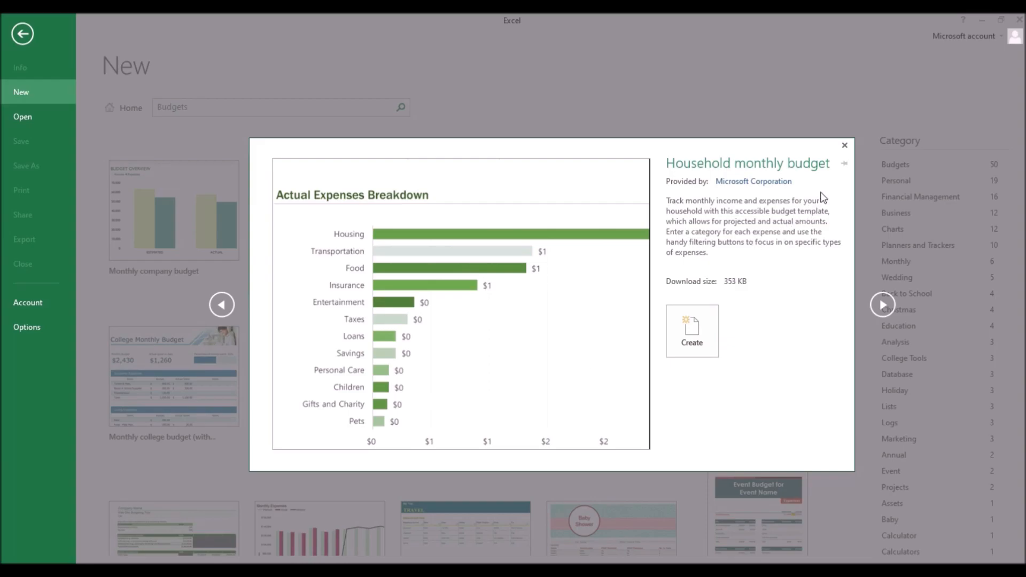
{"action": "left_click", "coordinate": [844, 147]}
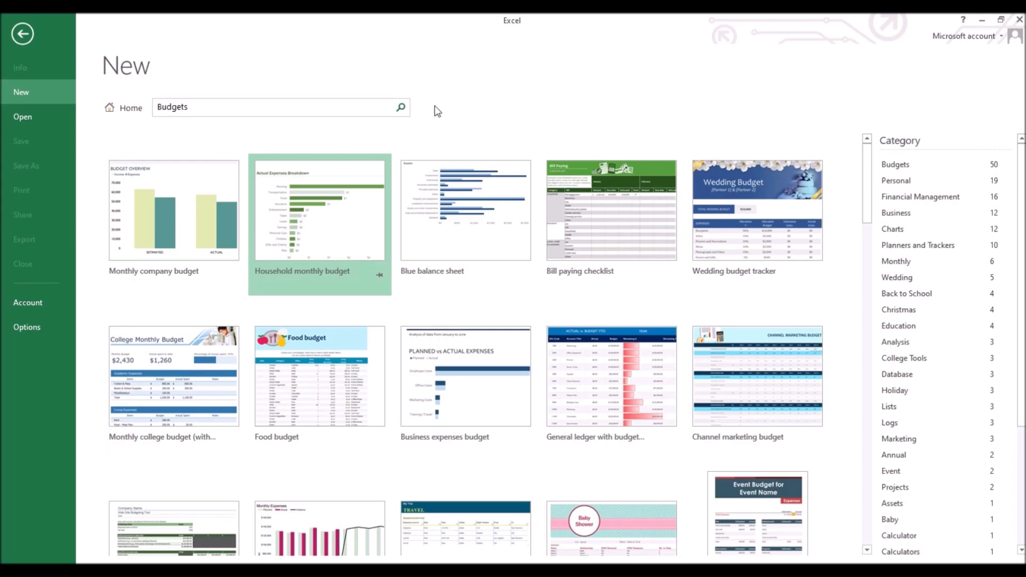
{"action": "left_click", "coordinate": [22, 37]}
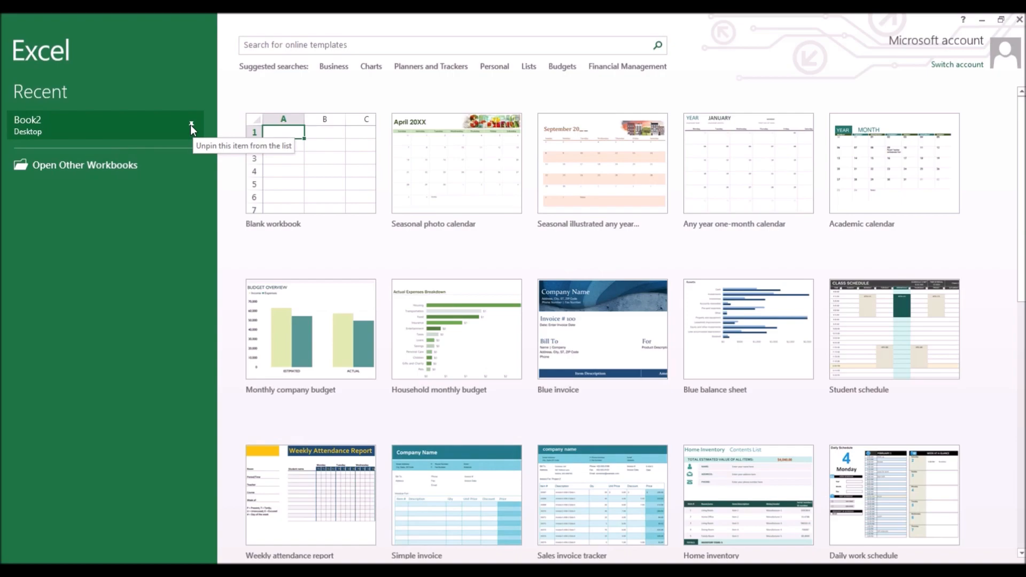
- Unpin Book2 from the recent workbooks and create a new blank workbook
{"action": "left_click", "coordinate": [190, 124]}
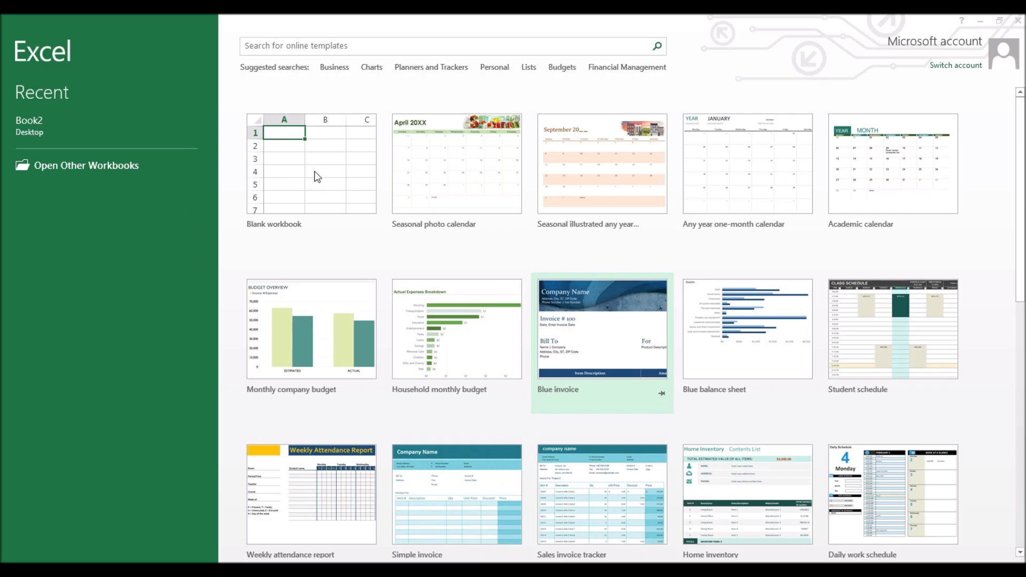
{"action": "left_click", "coordinate": [319, 169]}
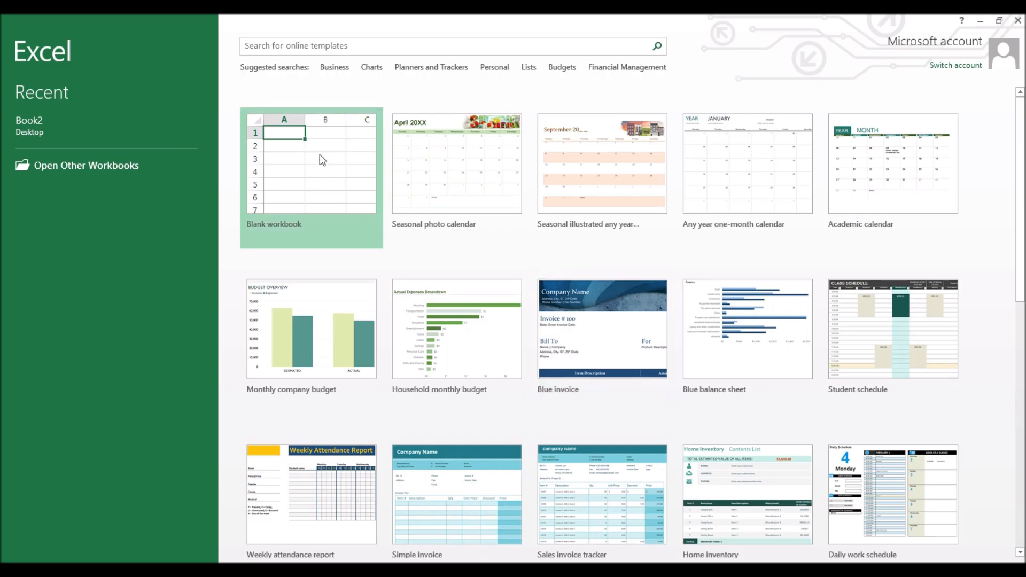
{"action": "left_click", "coordinate": [322, 171]}
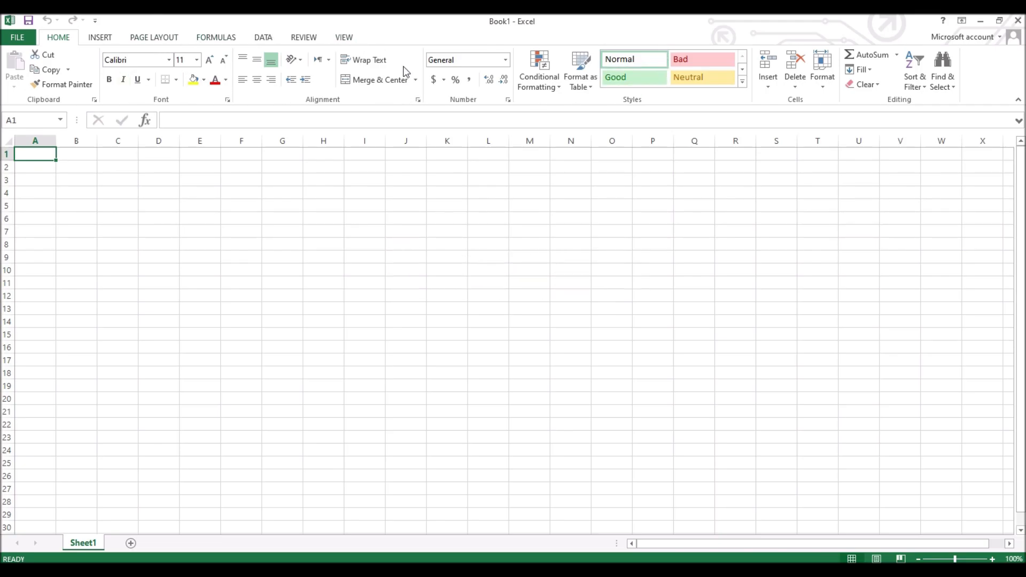
- Examine the file management options and the Insert, Page Layout and Formulas commands, returning to the Home commands
{"action": "left_click", "coordinate": [21, 38]}
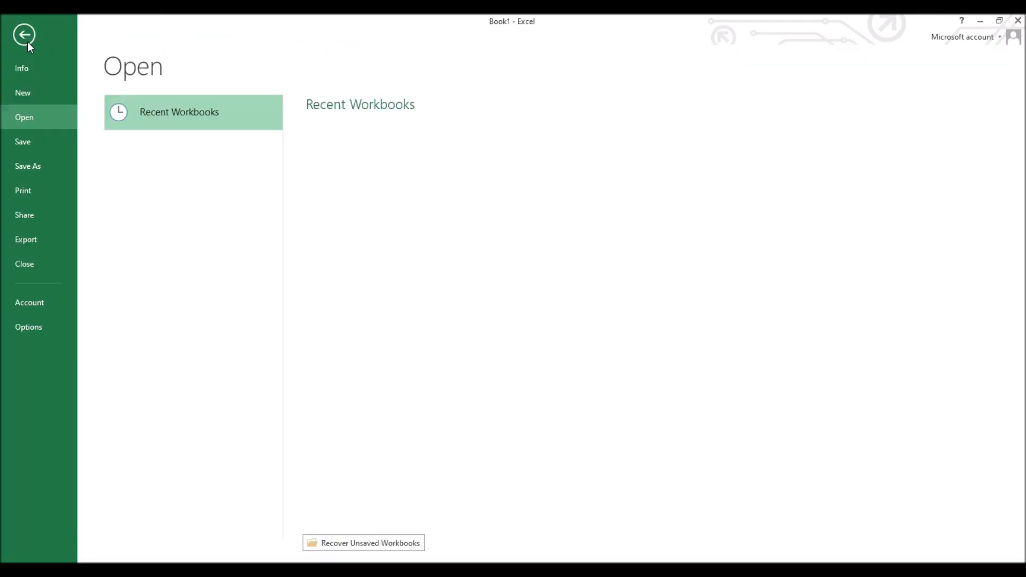
{"action": "left_click", "coordinate": [30, 37]}
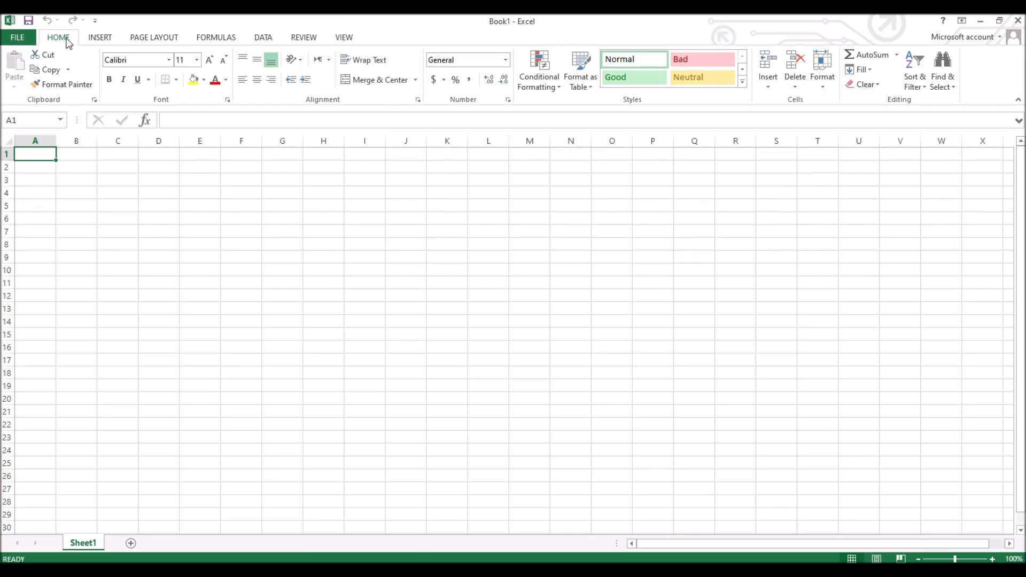
{"action": "left_click", "coordinate": [112, 39]}
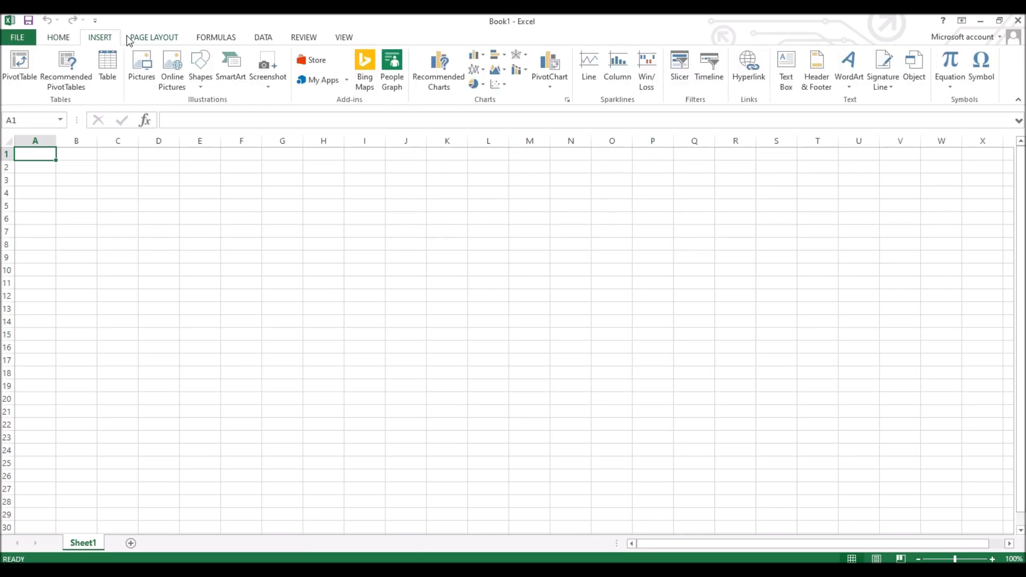
{"action": "left_click", "coordinate": [179, 40]}
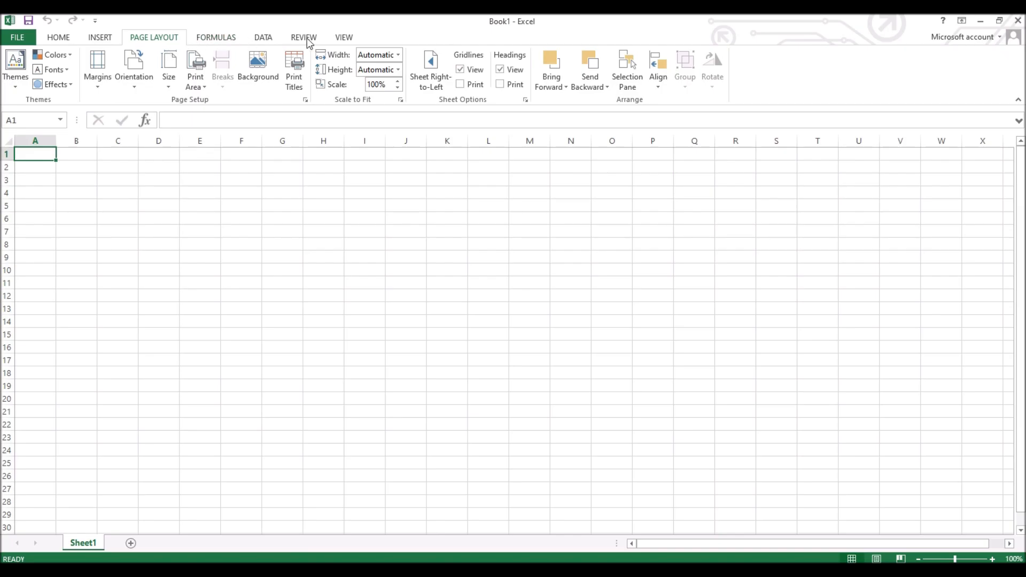
{"action": "left_click", "coordinate": [210, 40]}
{"action": "left_click", "coordinate": [167, 40]}
{"action": "left_click", "coordinate": [113, 36]}
{"action": "left_click", "coordinate": [60, 38]}
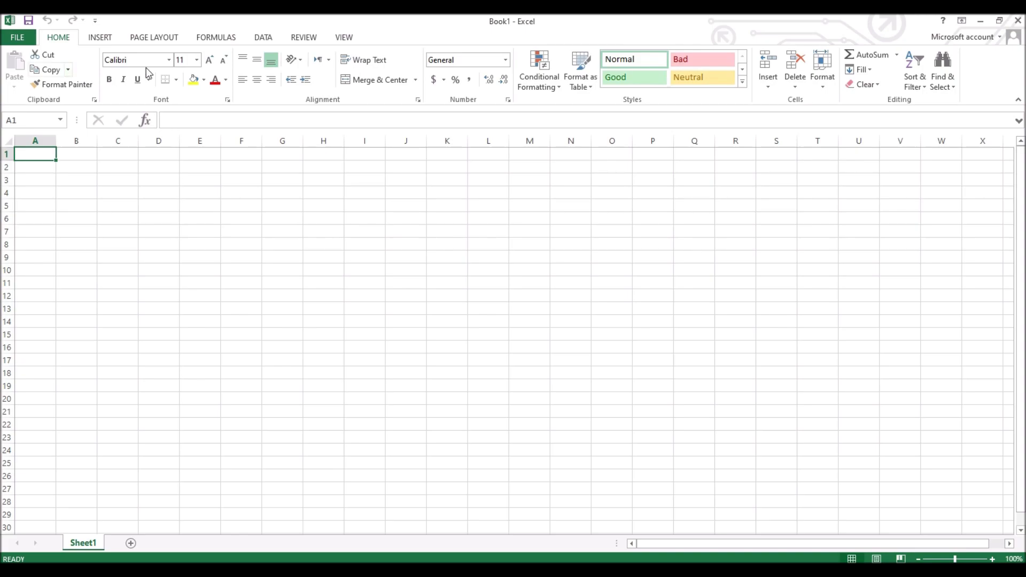
{"action": "left_click", "coordinate": [99, 39]}
{"action": "left_click", "coordinate": [59, 40]}
{"action": "left_click", "coordinate": [102, 38]}
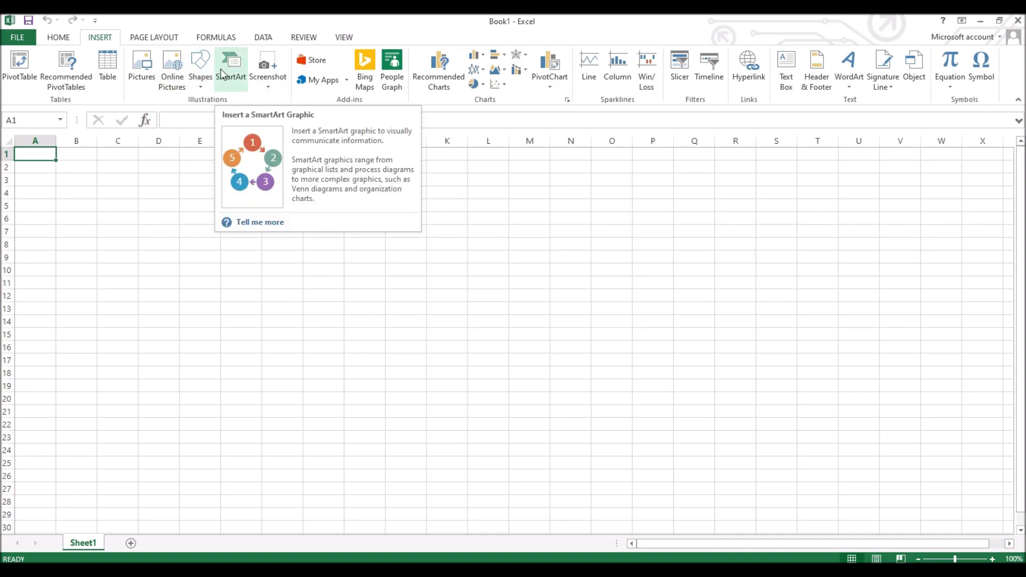
{"action": "left_click", "coordinate": [63, 38]}
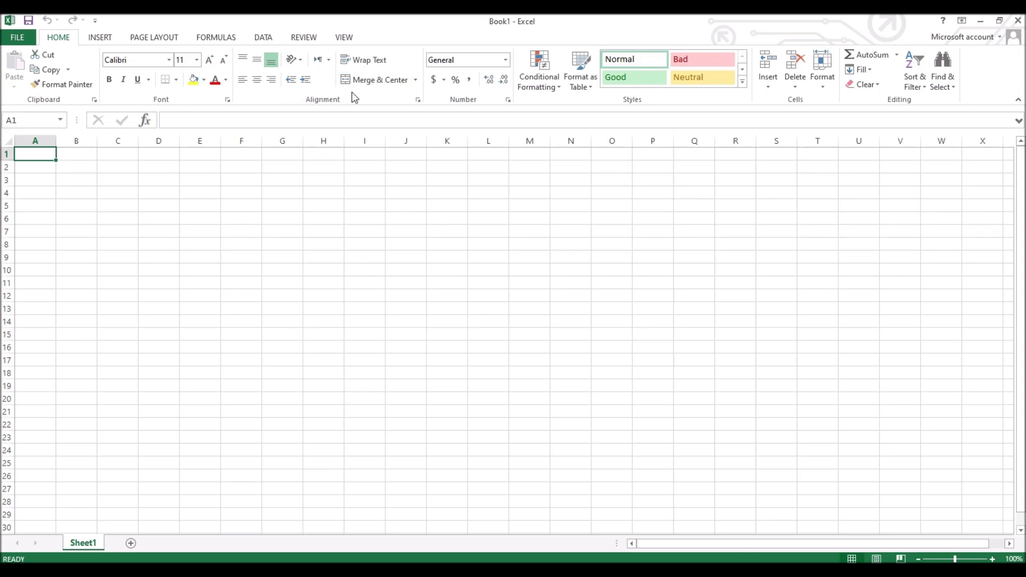
- Examine the alignment settings in the Format Cells dialog for cell A1 and close it without changes
{"action": "left_click", "coordinate": [416, 99]}
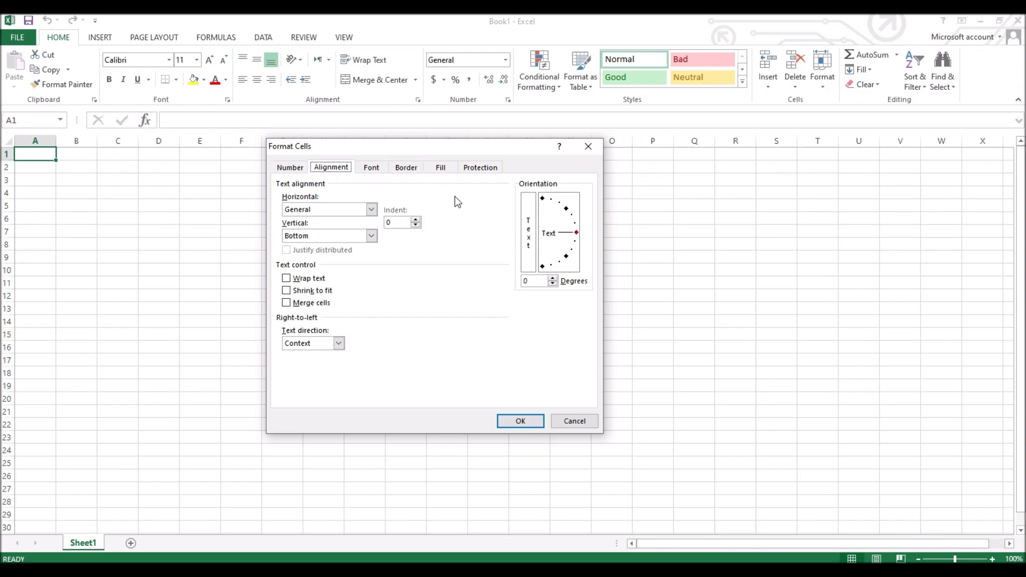
{"action": "key", "text": "Escape"}
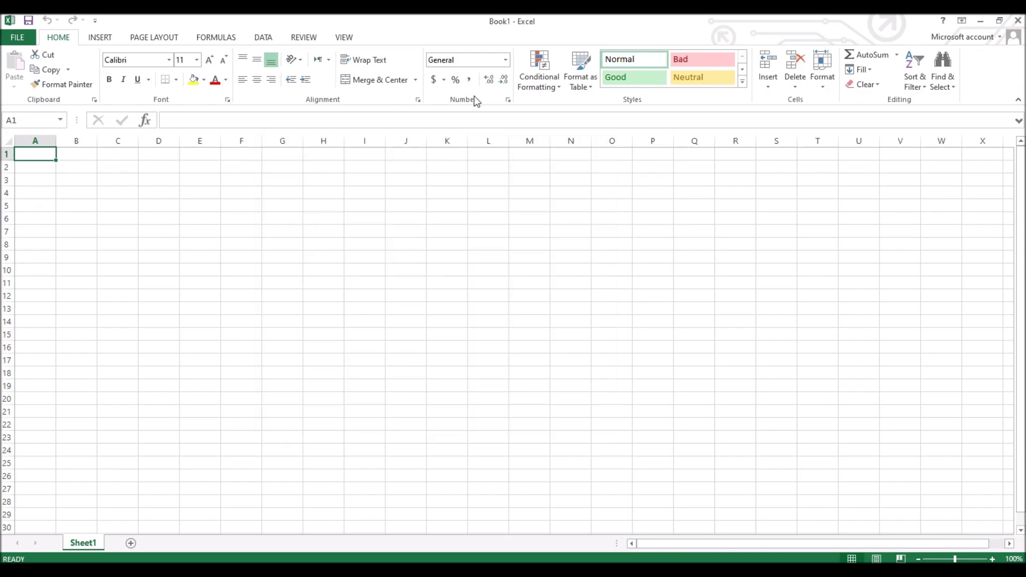
{"action": "left_click", "coordinate": [418, 101]}
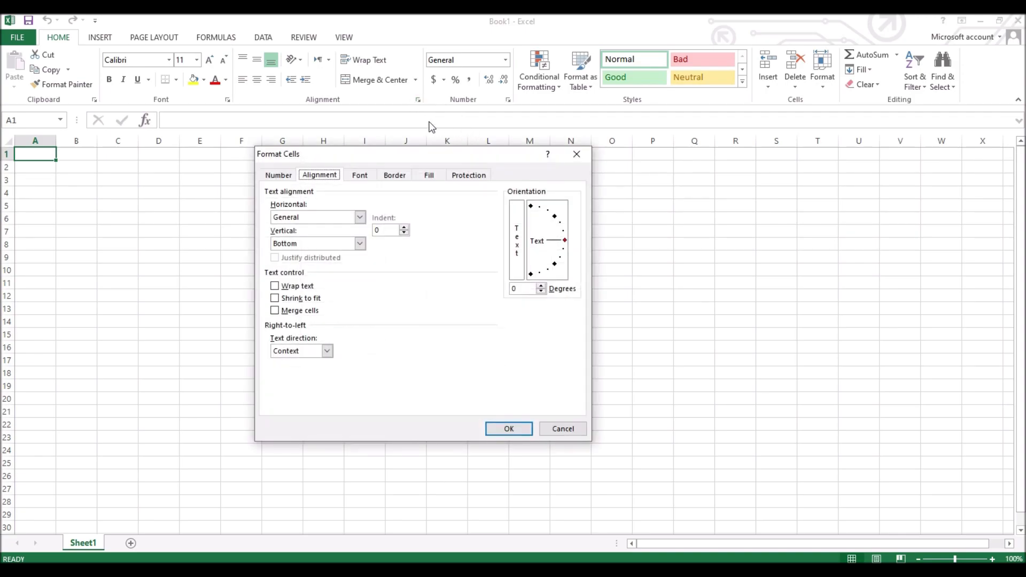
{"action": "left_click", "coordinate": [576, 154]}
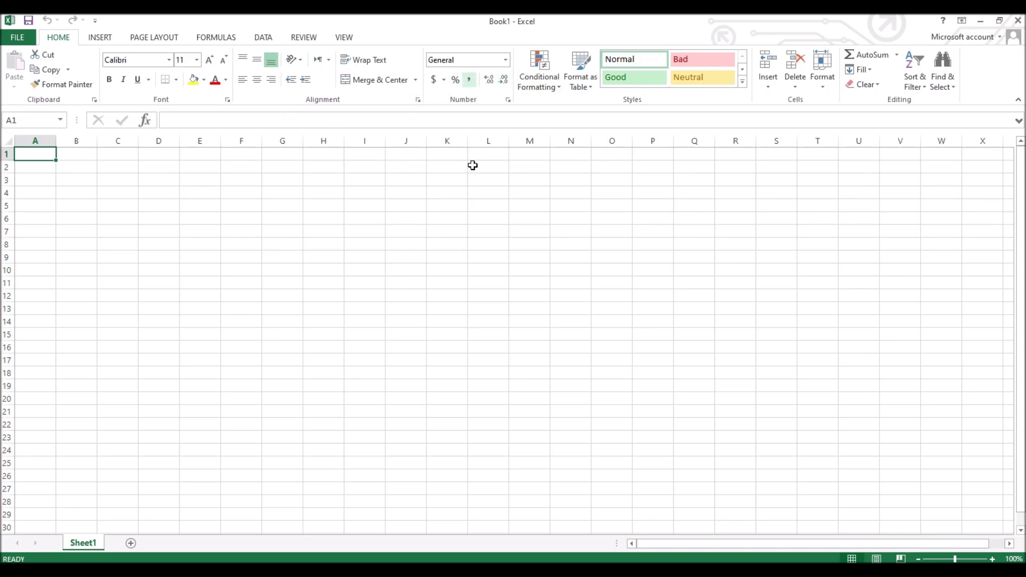
- Select the cell range from A1 to about AG40, and clear that selection by choosing cell O5
{"action": "left_click_drag", "start_coordinate": [40, 158], "coordinate": [988, 493]}
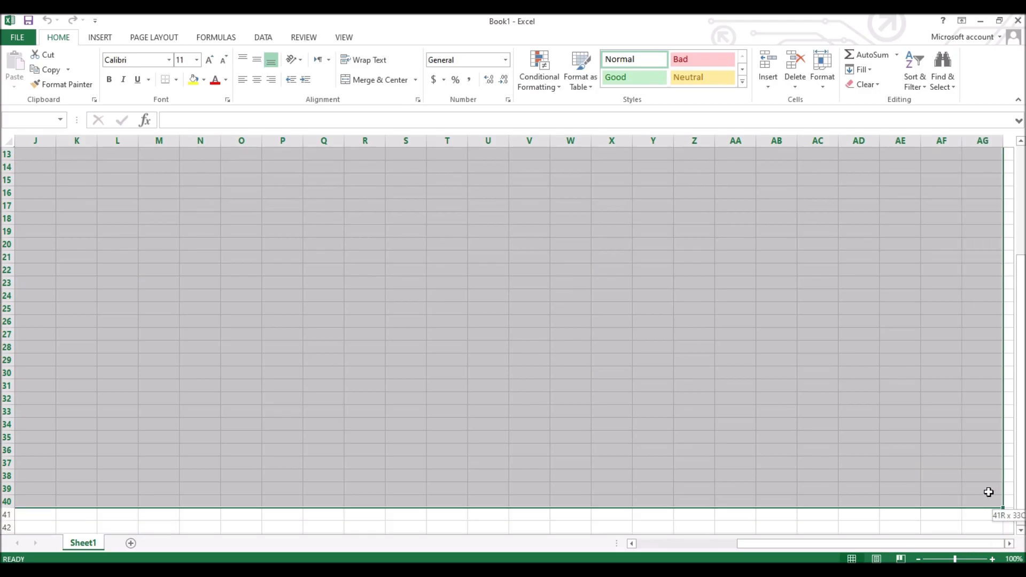
{"action": "scroll", "coordinate": [593, 350], "scroll_direction": "up", "scroll_amount": 4}
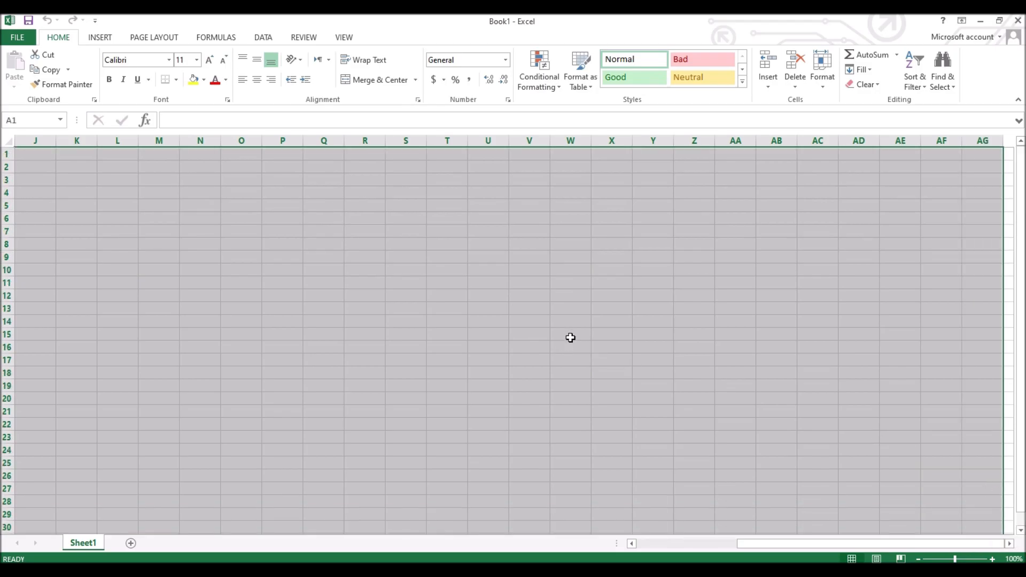
{"action": "left_click", "coordinate": [224, 200]}
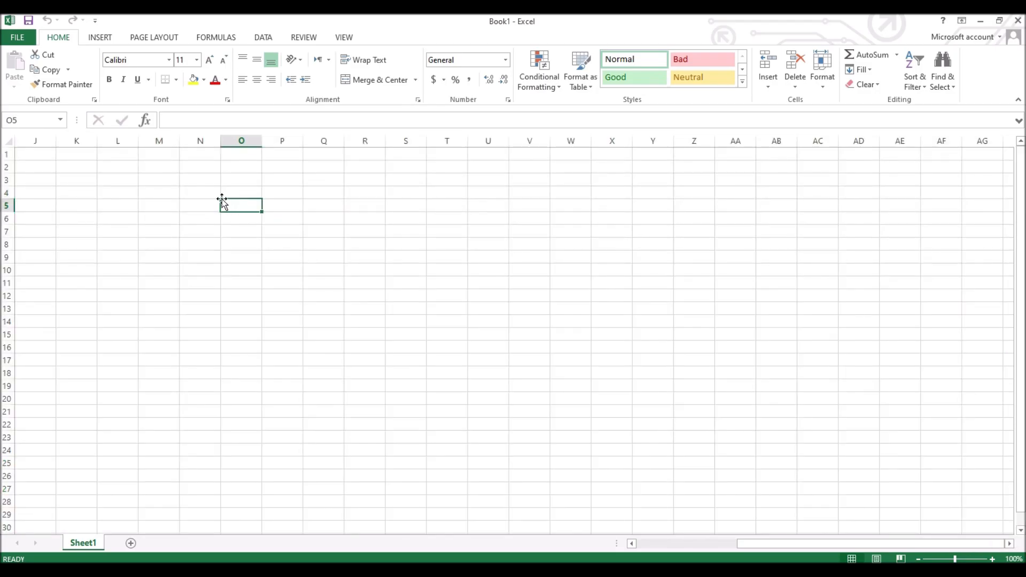
- Collapse the ribbon, select cells J1 and L3 in the enlarged worksheet area, and restore the full ribbon
{"action": "right_click", "coordinate": [405, 57]}
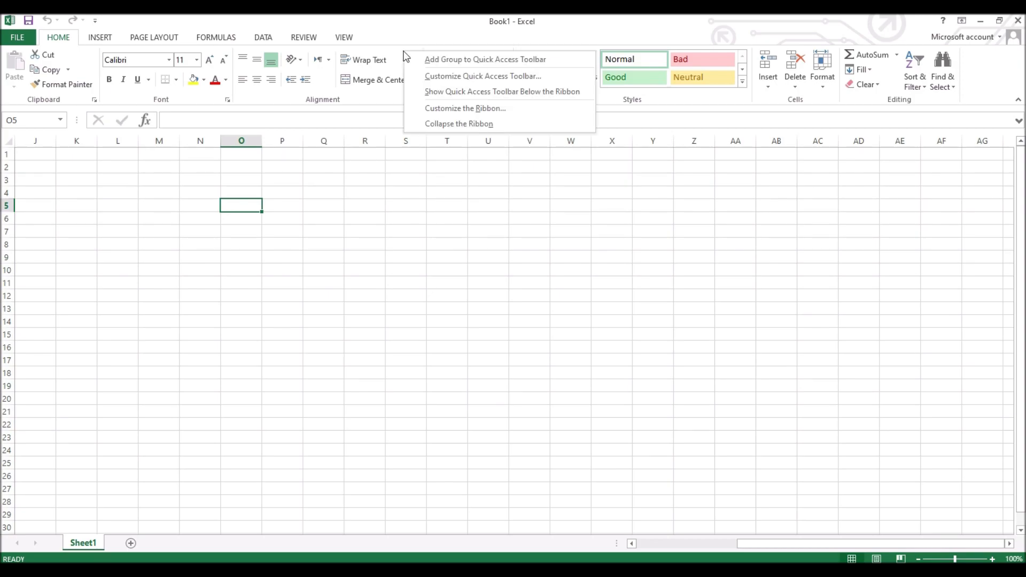
{"action": "left_click", "coordinate": [440, 124]}
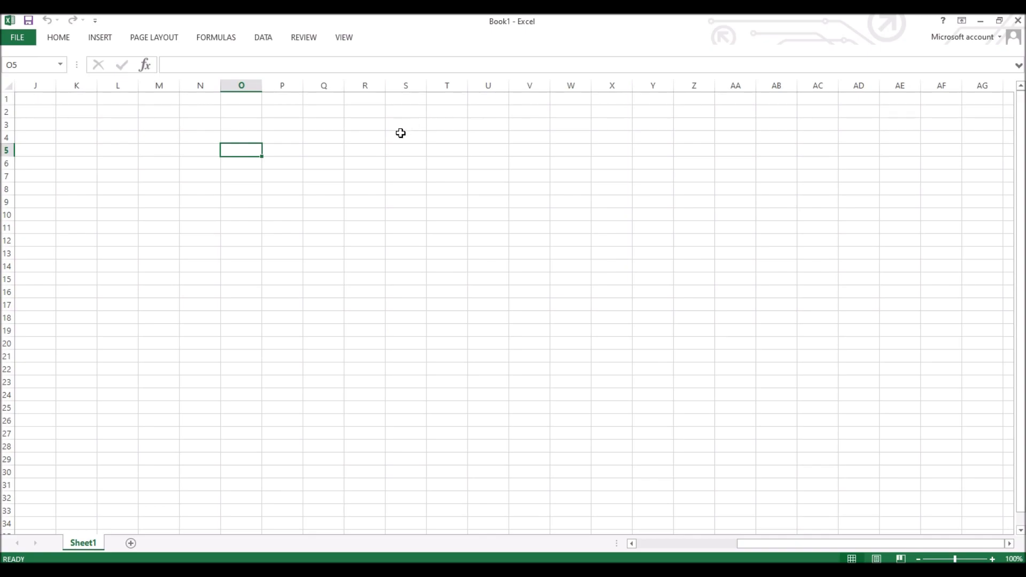
{"action": "mouse_move", "coordinate": [48, 103]}
{"action": "left_mouse_down"}
{"action": "mouse_move", "coordinate": [304, 249]}
{"action": "mouse_move", "coordinate": [908, 477]}
{"action": "mouse_move", "coordinate": [987, 522]}
{"action": "mouse_move", "coordinate": [219, 167]}
{"action": "mouse_move", "coordinate": [48, 103]}
{"action": "left_mouse_up"}
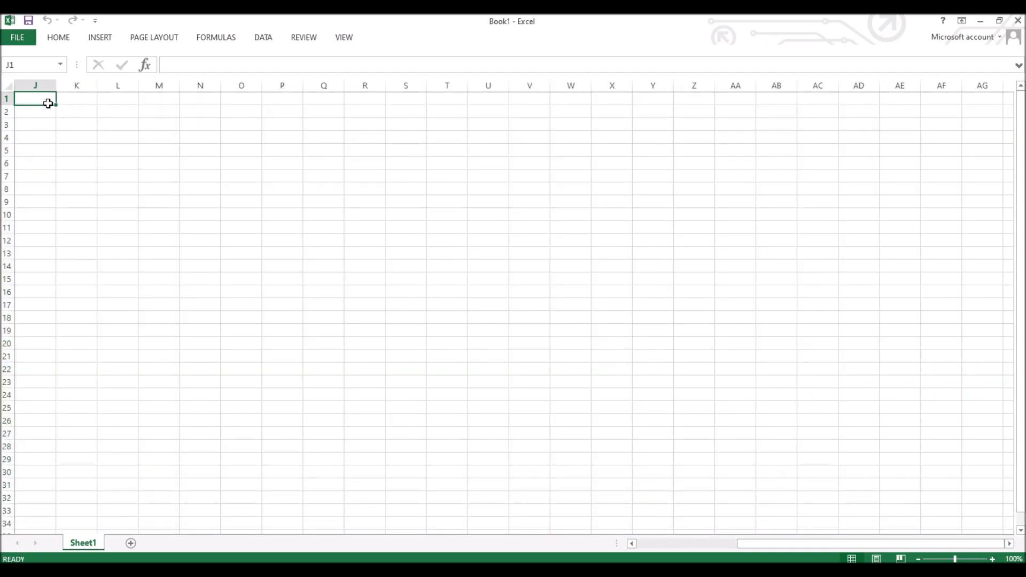
{"action": "left_click", "coordinate": [131, 126]}
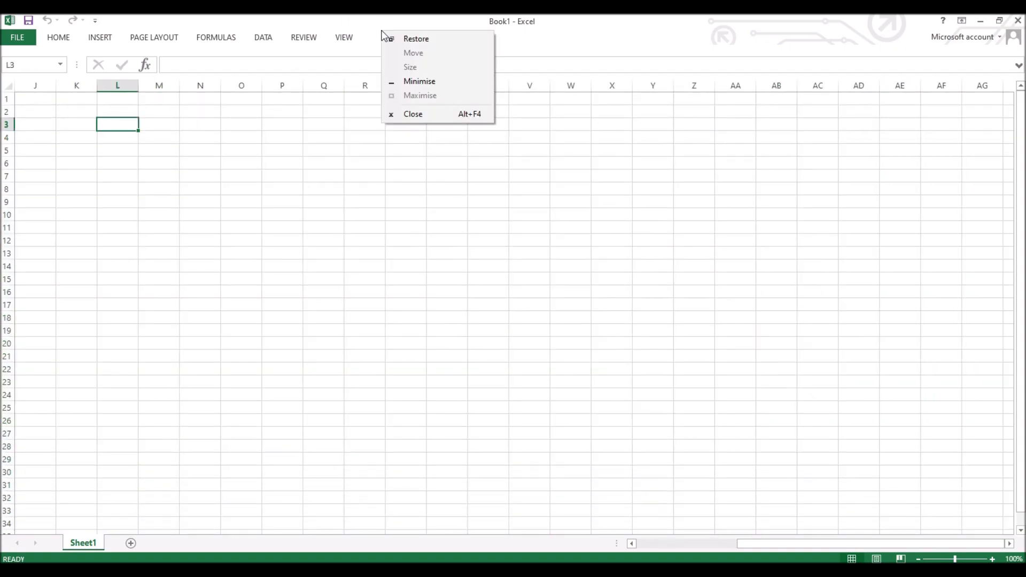
{"action": "right_click", "coordinate": [330, 41]}
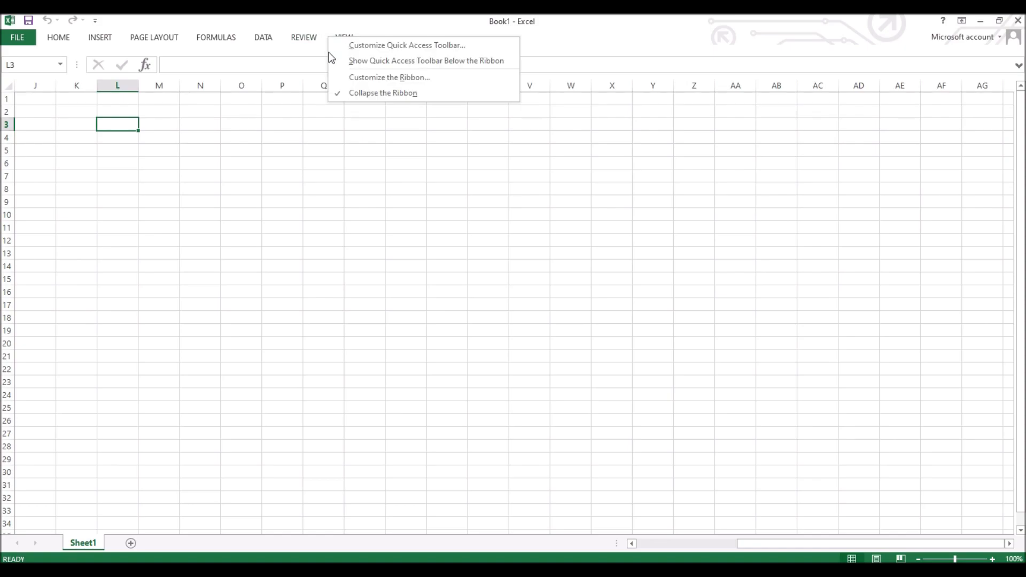
{"action": "left_click", "coordinate": [361, 95]}
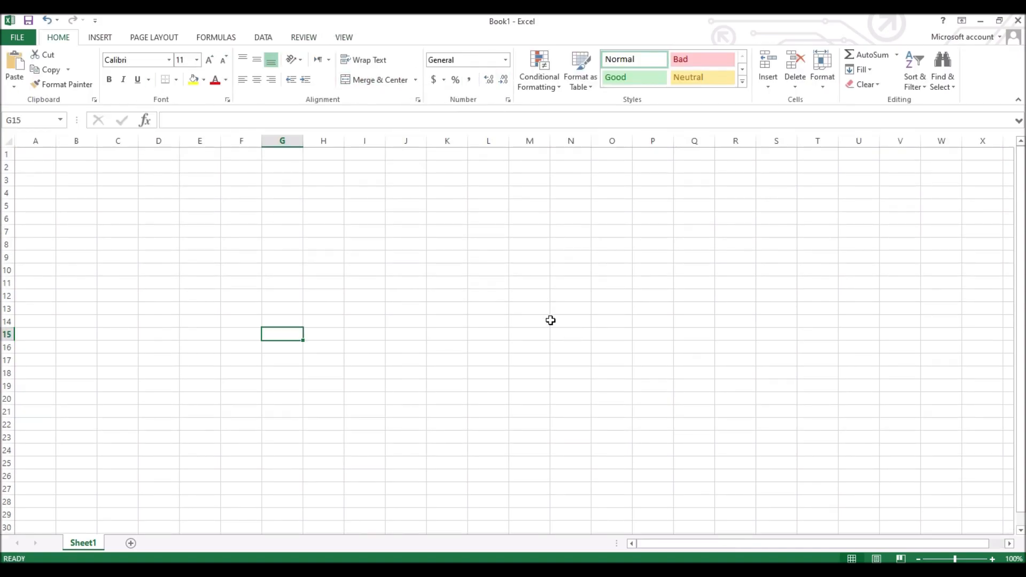
- Add two worksheets to the workbook and reorder the sheets as Sheet3, Sheet1, Sheet2
{"action": "key", "text": "ctrl+n"}
{"action": "left_click", "coordinate": [134, 543]}
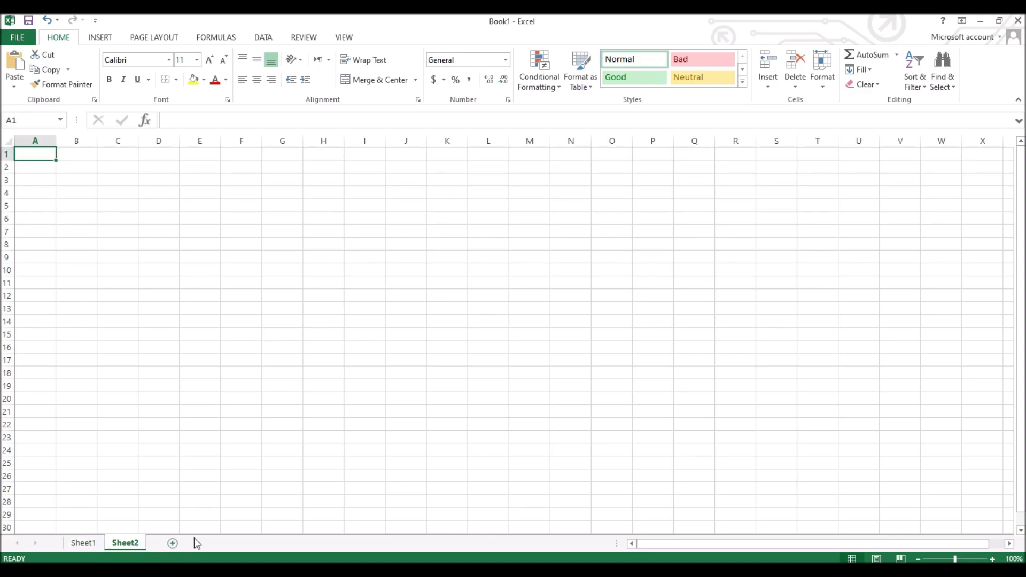
{"action": "left_click", "coordinate": [173, 543]}
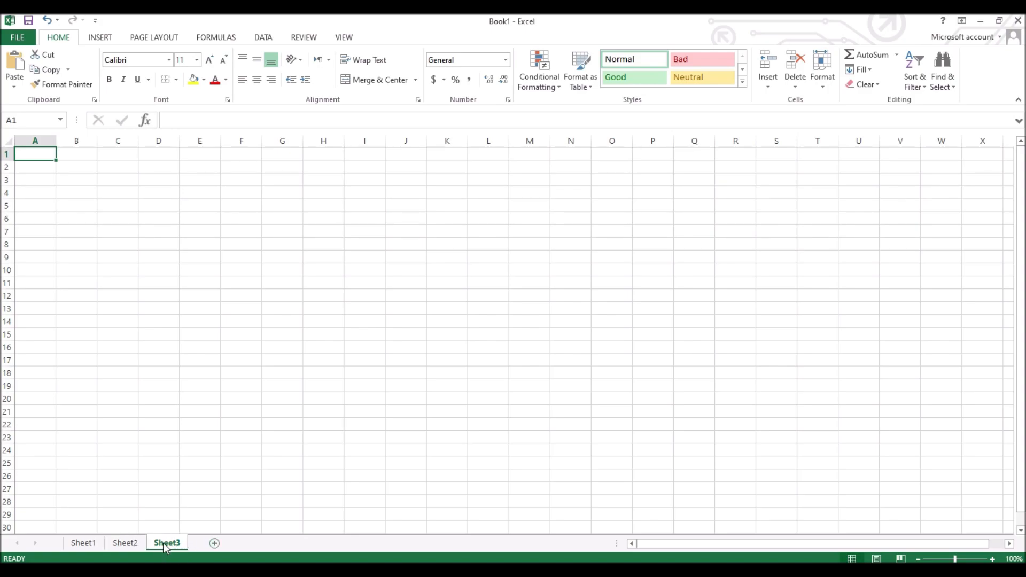
{"action": "mouse_move", "coordinate": [118, 540]}
{"action": "left_mouse_down"}
{"action": "mouse_move", "coordinate": [94, 541]}
{"action": "mouse_move", "coordinate": [147, 543]}
{"action": "left_mouse_up"}
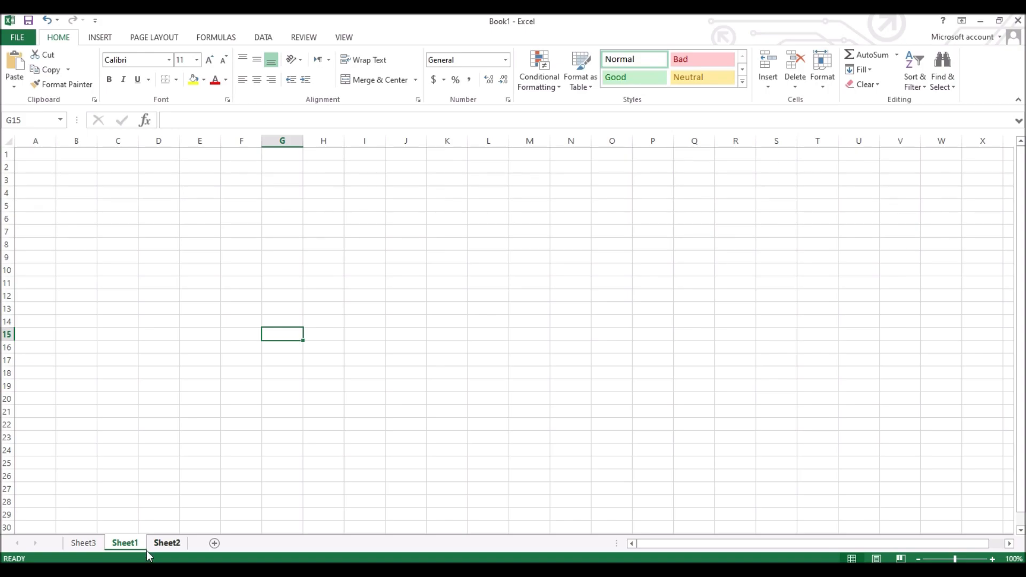
- Rename the Sheet3 worksheet as January and the Sheet1 worksheet as February
{"action": "key", "text": "ctrl+Page_Up"}
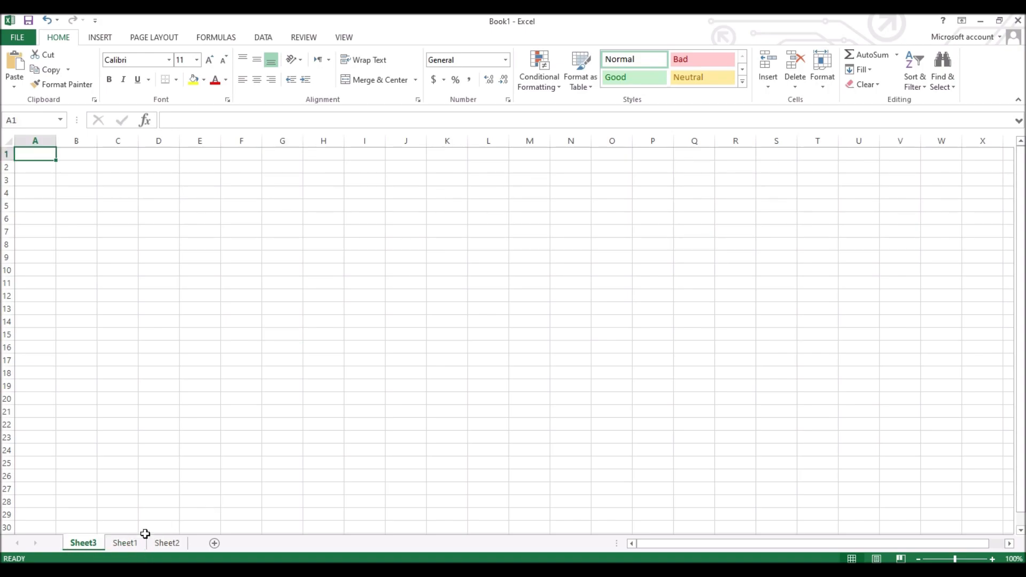
{"action": "double_click", "coordinate": [90, 543]}
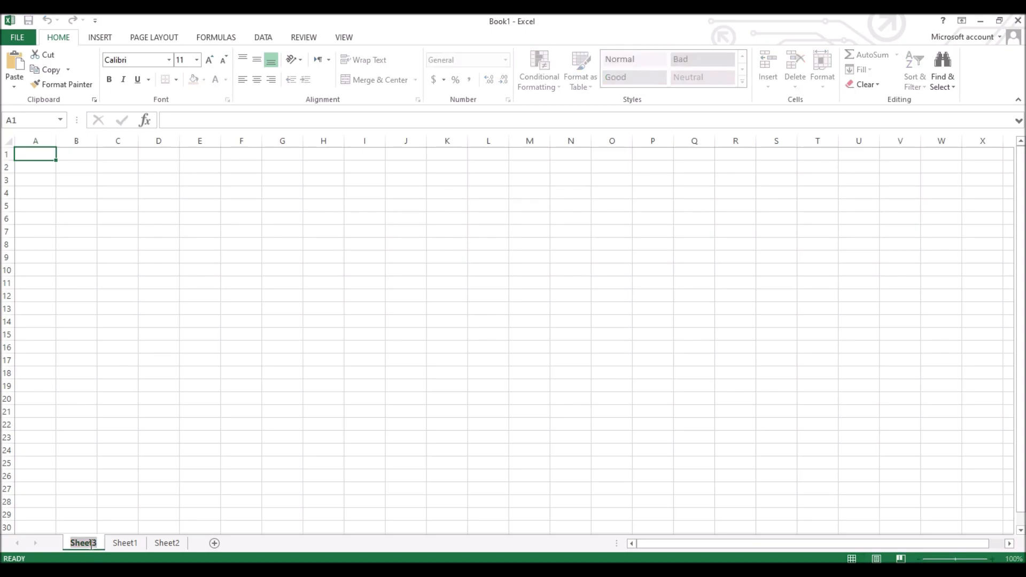
{"action": "type", "text": "January"}
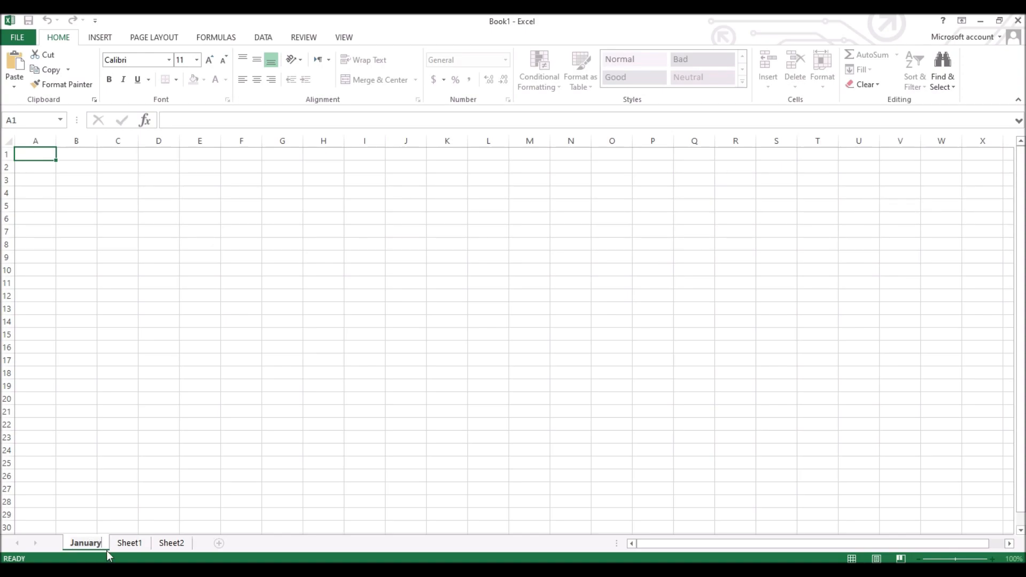
{"action": "left_click", "coordinate": [129, 543]}
{"action": "double_click", "coordinate": [127, 544]}
{"action": "type", "text": "February"}
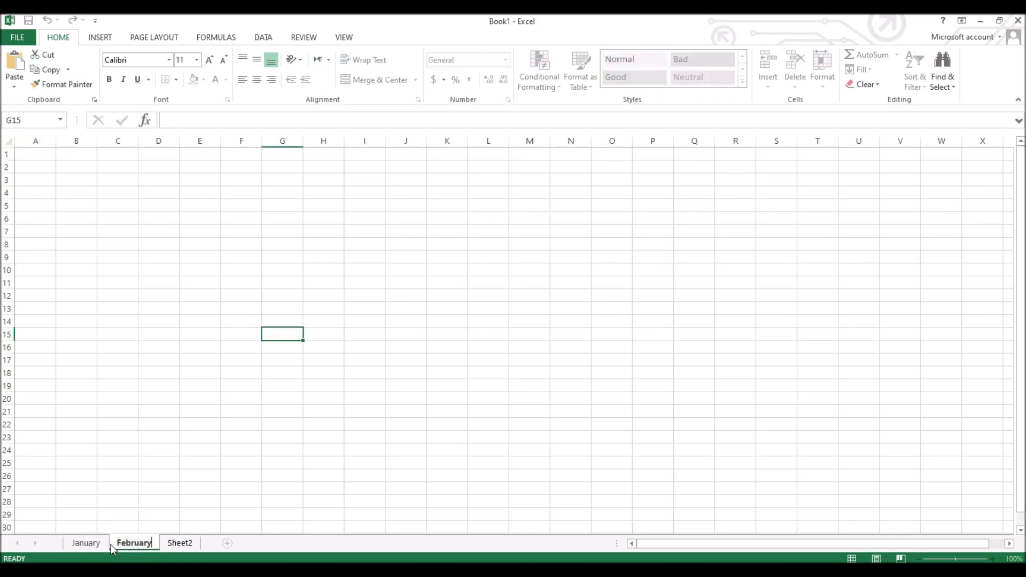
- Rename the Sheet2 worksheet as March and confirm the name
{"action": "left_click", "coordinate": [194, 543]}
{"action": "double_click", "coordinate": [194, 543]}
{"action": "type", "text": "March"}
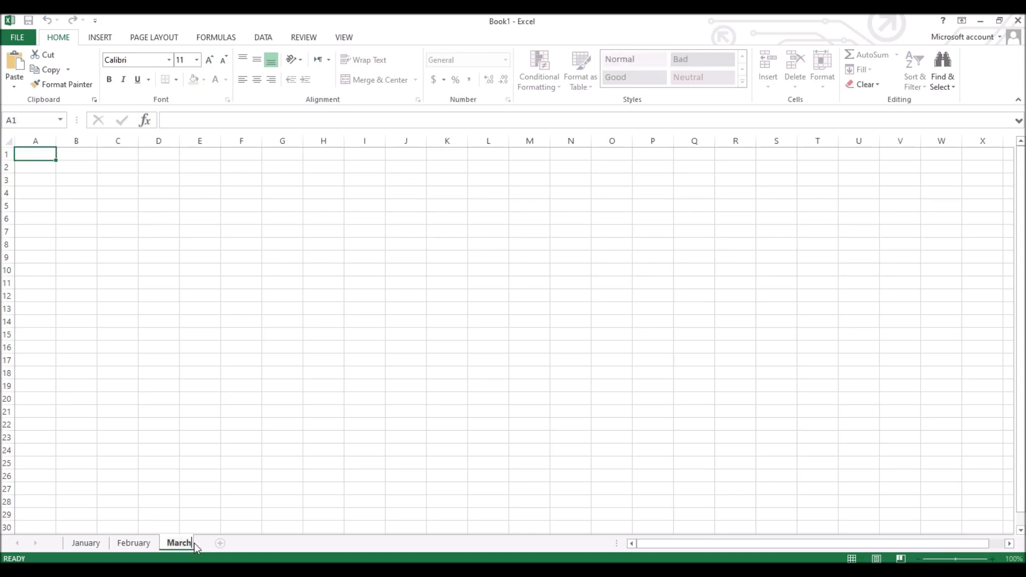
{"action": "left_click", "coordinate": [241, 526]}
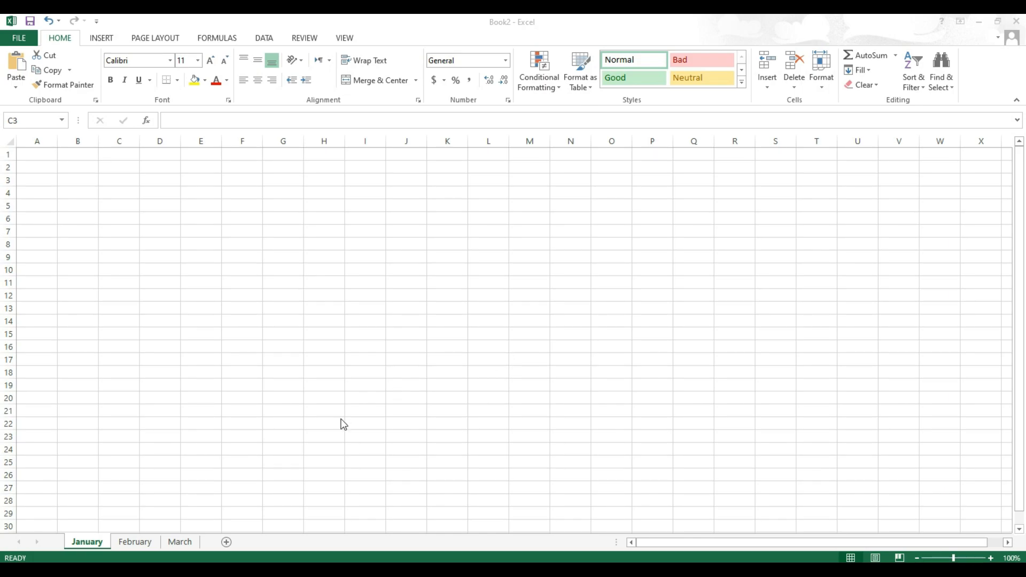
- View the February and March worksheets in turn and return to the January worksheet
{"action": "left_click", "coordinate": [135, 542]}
{"action": "left_click", "coordinate": [176, 544]}
{"action": "left_click", "coordinate": [105, 541]}
{"action": "left_click", "coordinate": [134, 542]}
{"action": "left_click", "coordinate": [104, 543]}
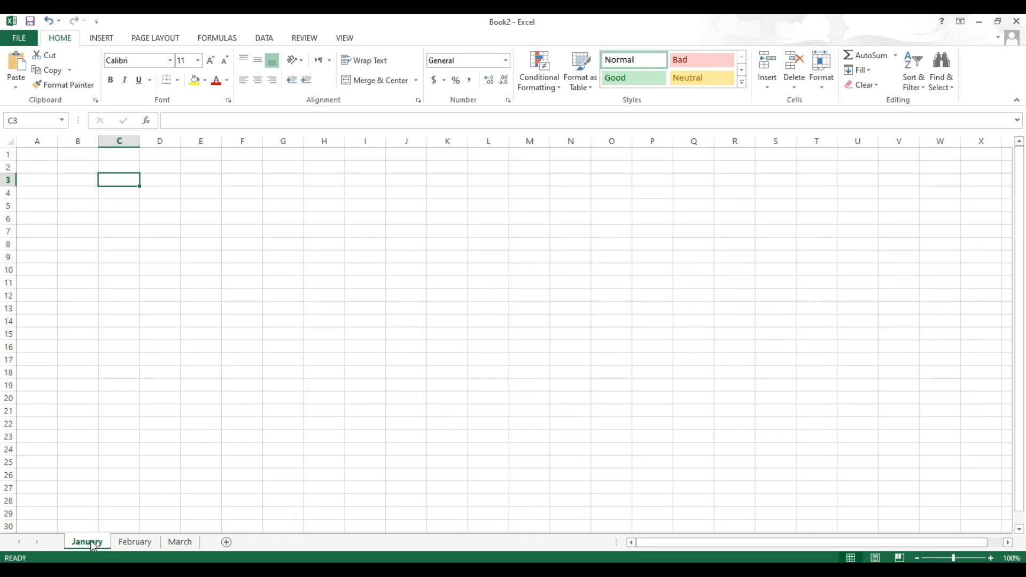
- Set the tab color of the January worksheet to red and of the February worksheet to light green
{"action": "right_click", "coordinate": [97, 545]}
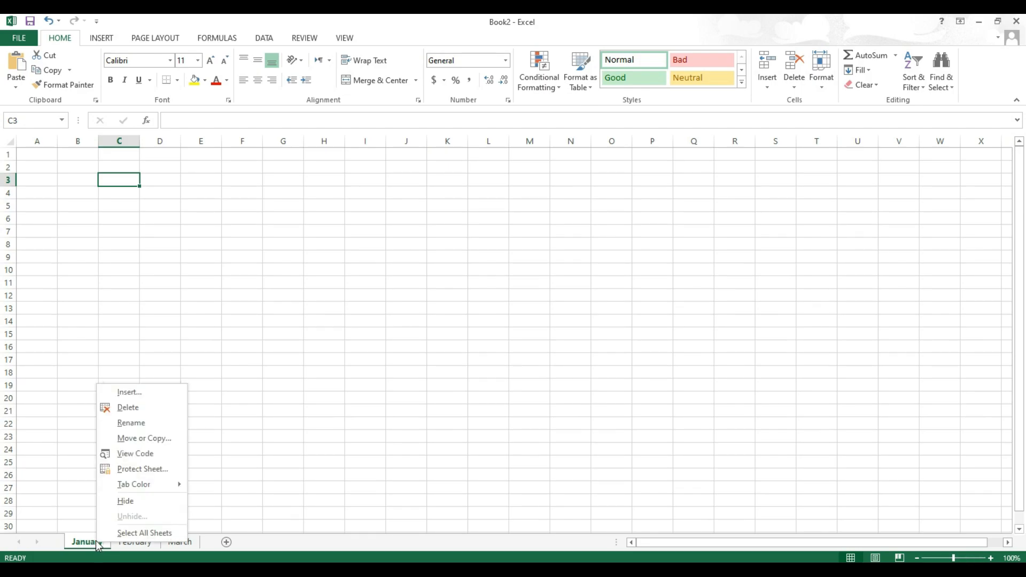
{"action": "mouse_move", "coordinate": [146, 491]}
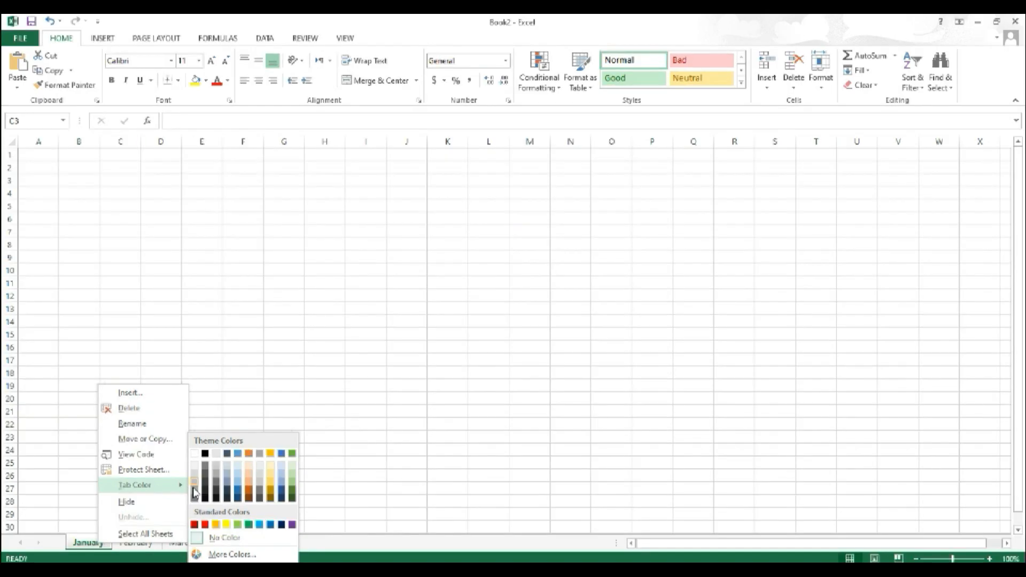
{"action": "left_click", "coordinate": [205, 524]}
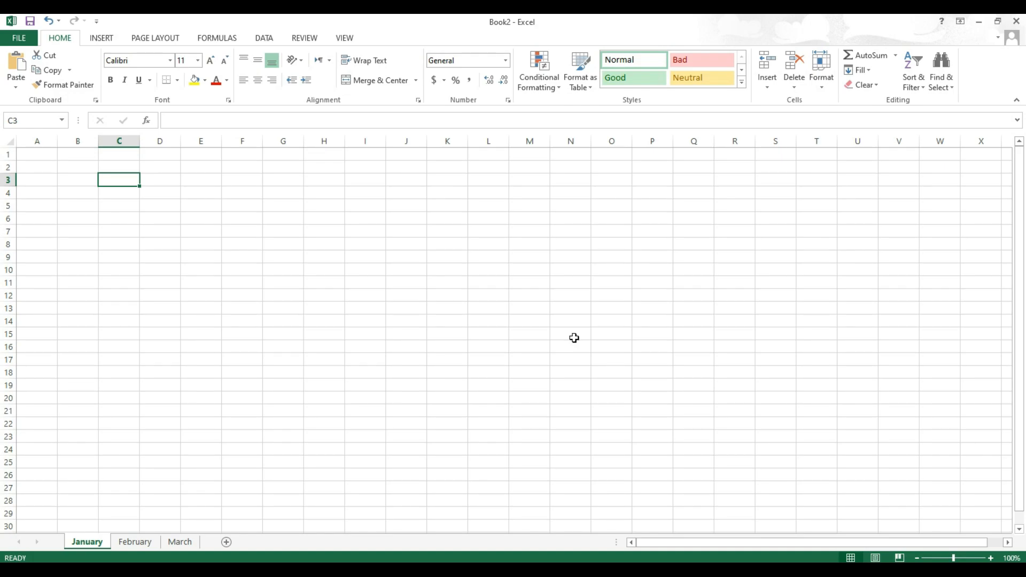
{"action": "right_click", "coordinate": [147, 540]}
{"action": "mouse_move", "coordinate": [223, 480]}
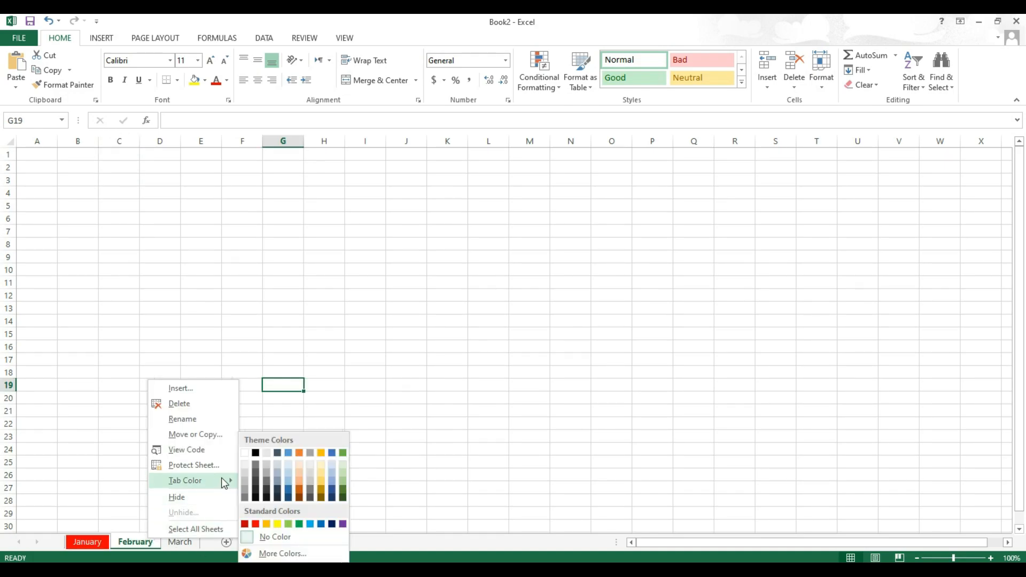
{"action": "left_click", "coordinate": [289, 525]}
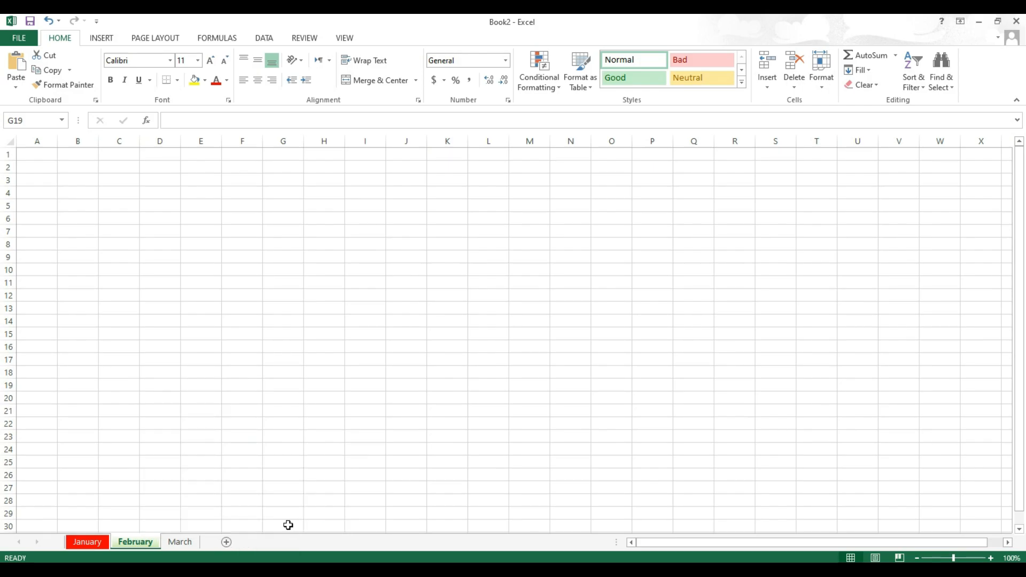
- Set the tab color of the March worksheet to a darker theme blue
{"action": "left_click", "coordinate": [185, 541]}
{"action": "right_click", "coordinate": [184, 540]}
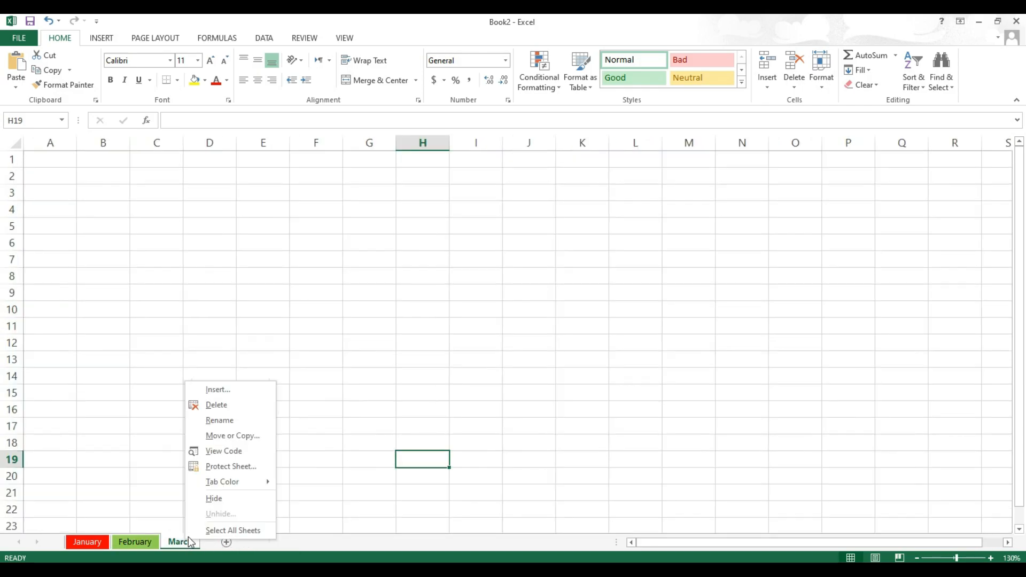
{"action": "mouse_move", "coordinate": [255, 482]}
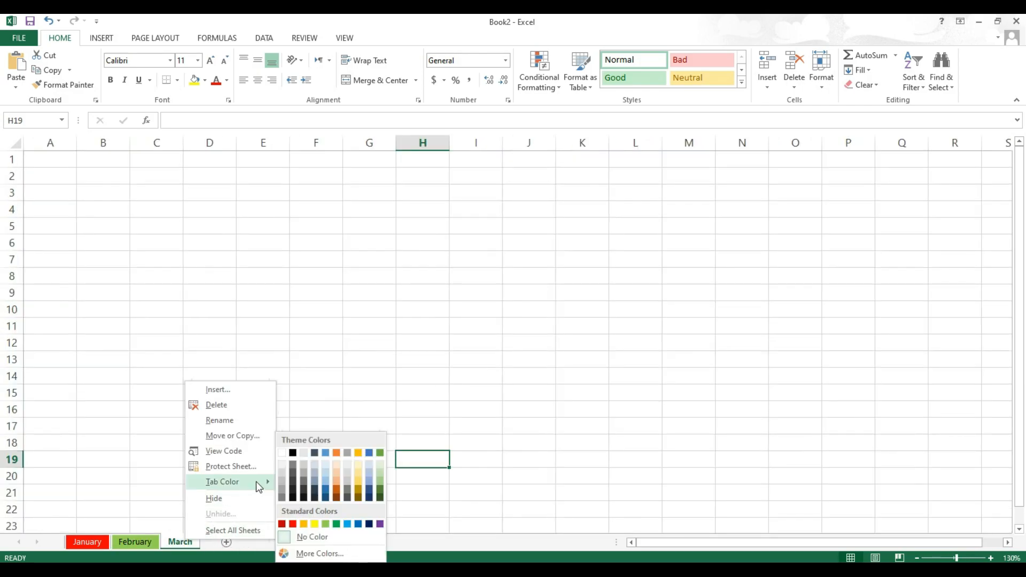
{"action": "left_click", "coordinate": [326, 489]}
- Switch between the January, February and March worksheets to compare their tab colors, ending on January
{"action": "left_click", "coordinate": [102, 544]}
{"action": "left_click", "coordinate": [131, 543]}
{"action": "left_click", "coordinate": [185, 542]}
{"action": "left_click", "coordinate": [150, 543]}
{"action": "left_click", "coordinate": [95, 542]}
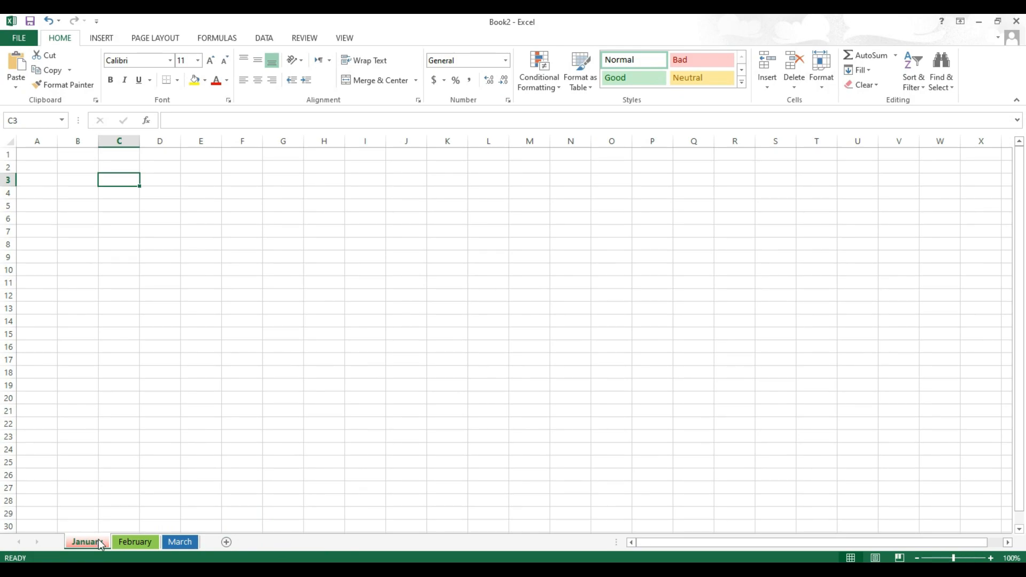
- Hide the January worksheet
{"action": "right_click", "coordinate": [98, 543]}
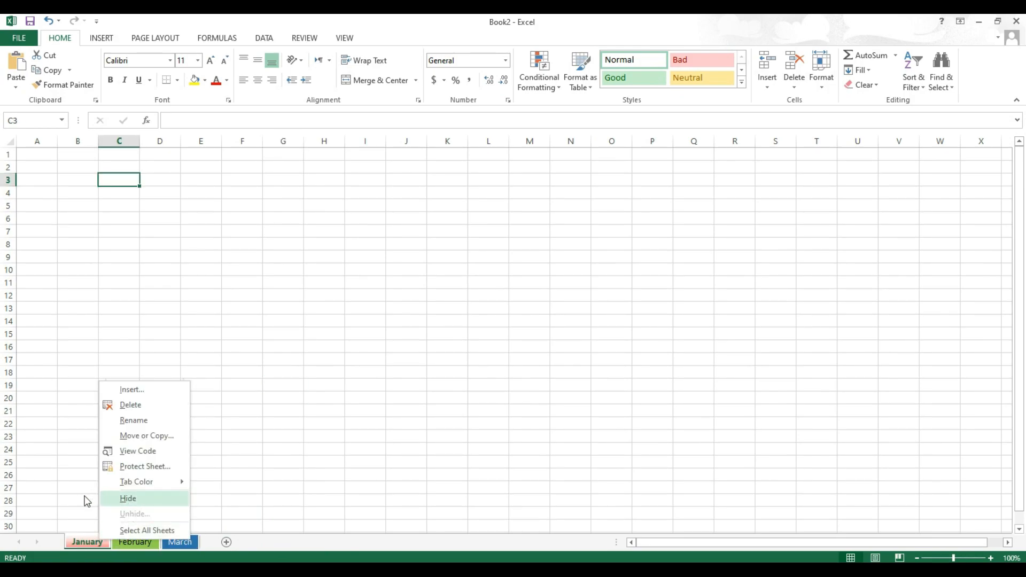
{"action": "left_click", "coordinate": [129, 498]}
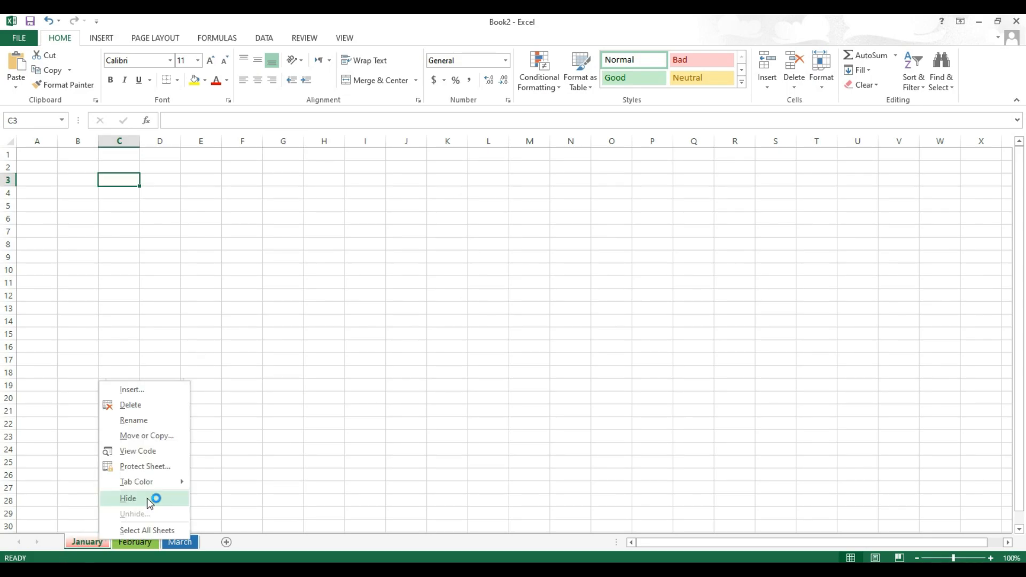
{"action": "left_click", "coordinate": [146, 498]}
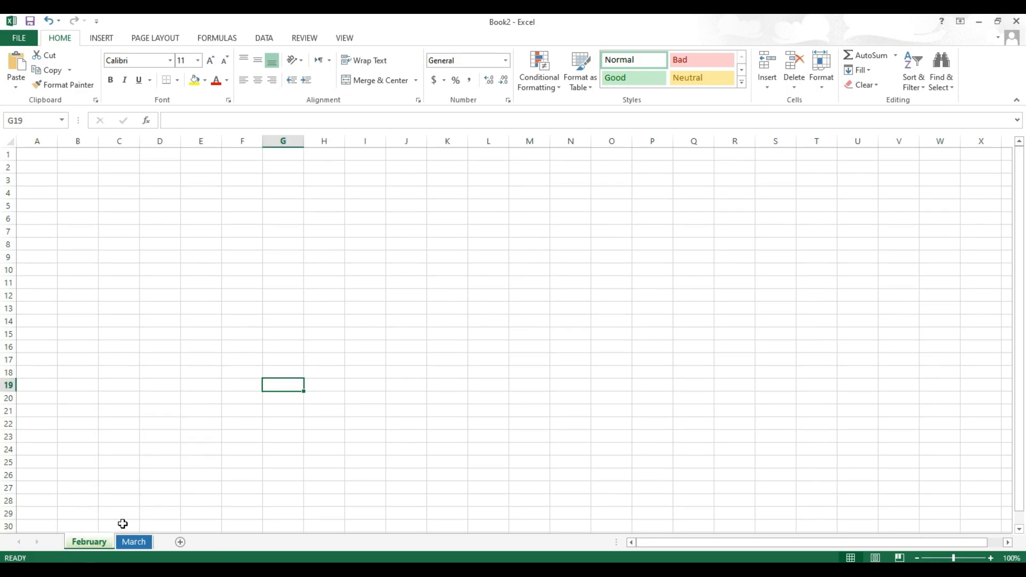
- Unhide the January worksheet
{"action": "right_click", "coordinate": [81, 542]}
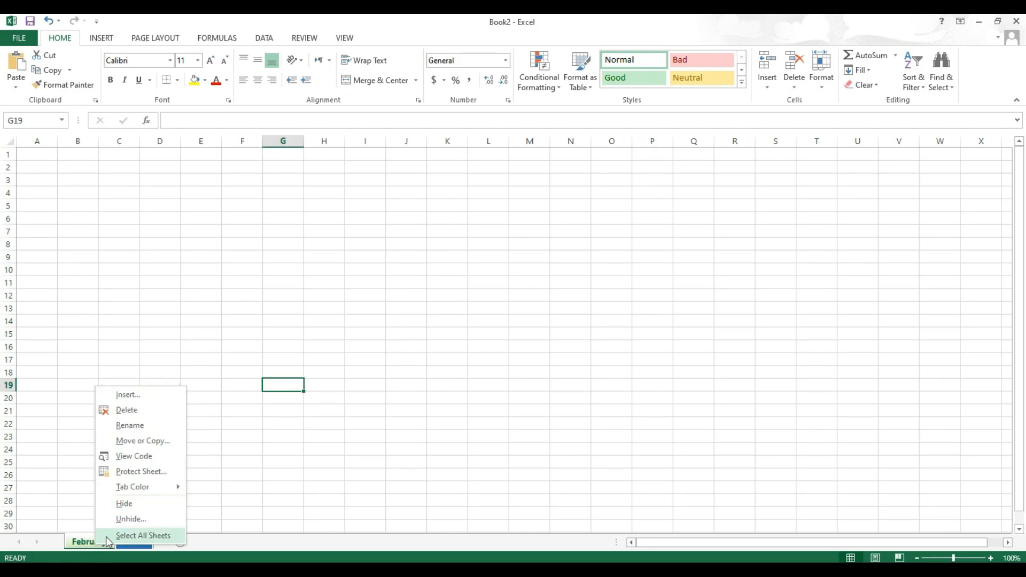
{"action": "left_click", "coordinate": [141, 519]}
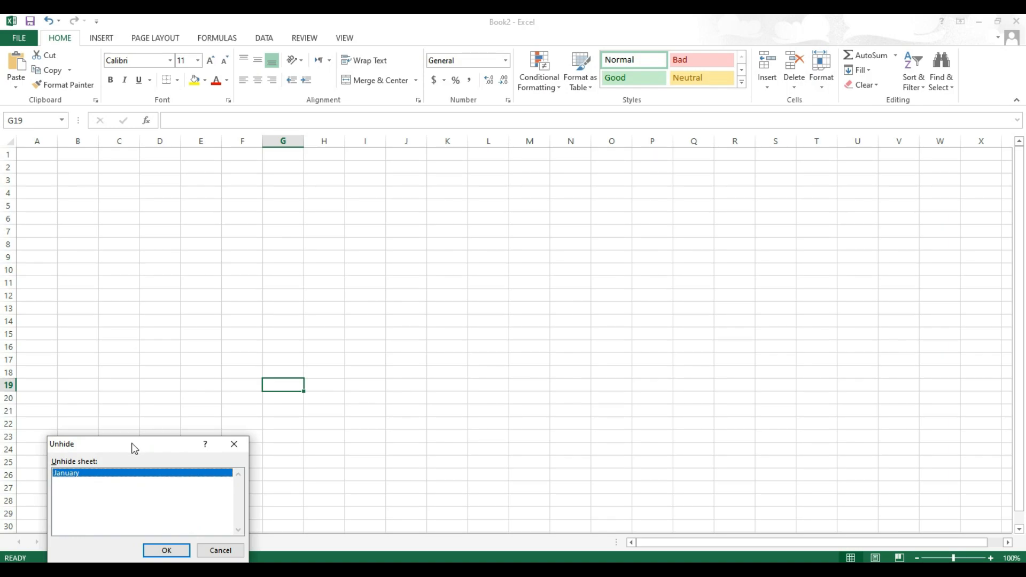
{"action": "left_click_drag", "start_coordinate": [127, 449], "coordinate": [150, 421]}
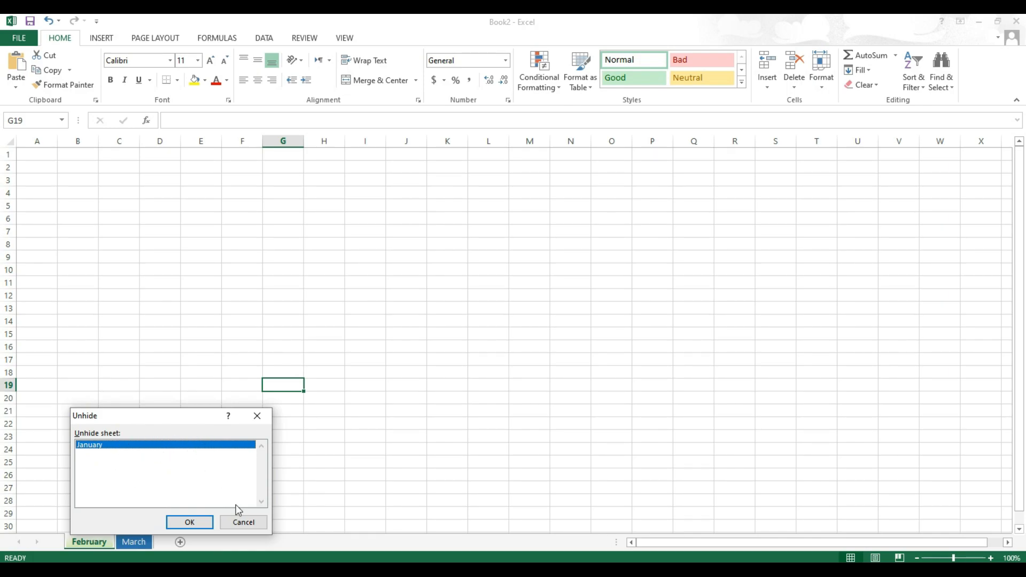
{"action": "left_click", "coordinate": [191, 522]}
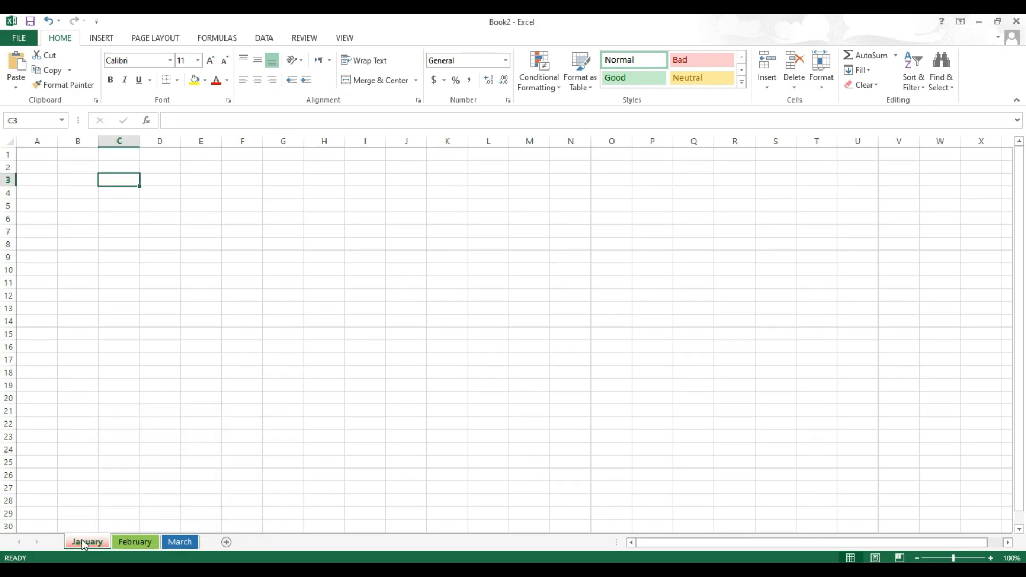
- Look through the February and March worksheets again and go back to the January worksheet
{"action": "left_click", "coordinate": [139, 543]}
{"action": "left_click", "coordinate": [178, 539]}
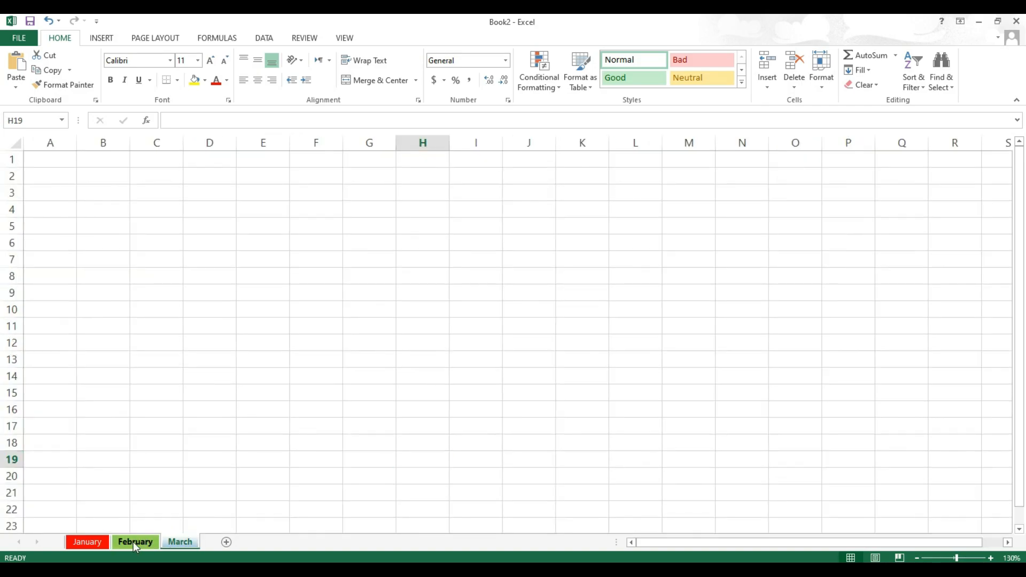
{"action": "left_click", "coordinate": [133, 542]}
{"action": "left_click", "coordinate": [95, 540]}
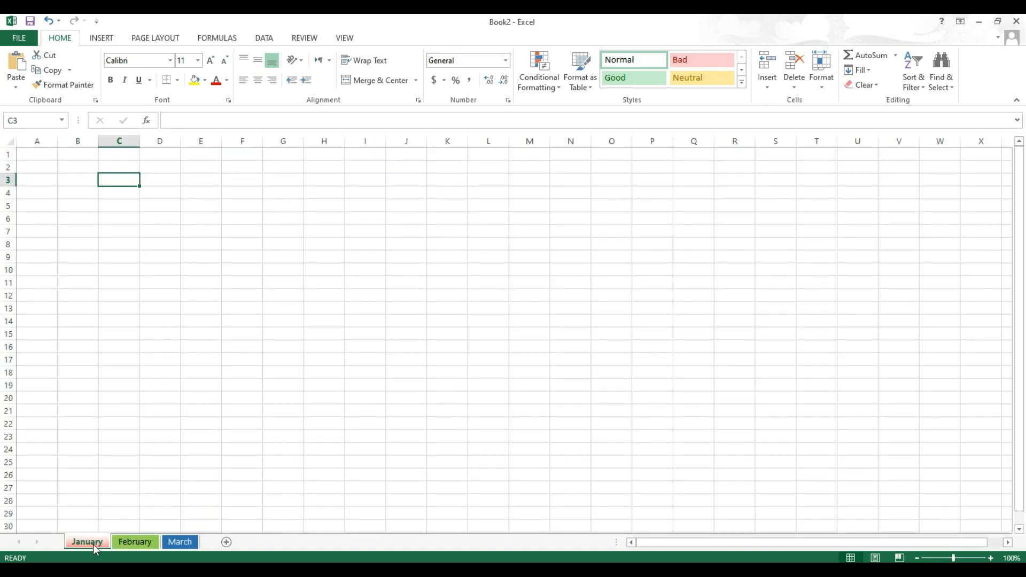
{"action": "left_click", "coordinate": [116, 545]}
{"action": "left_click", "coordinate": [70, 540]}
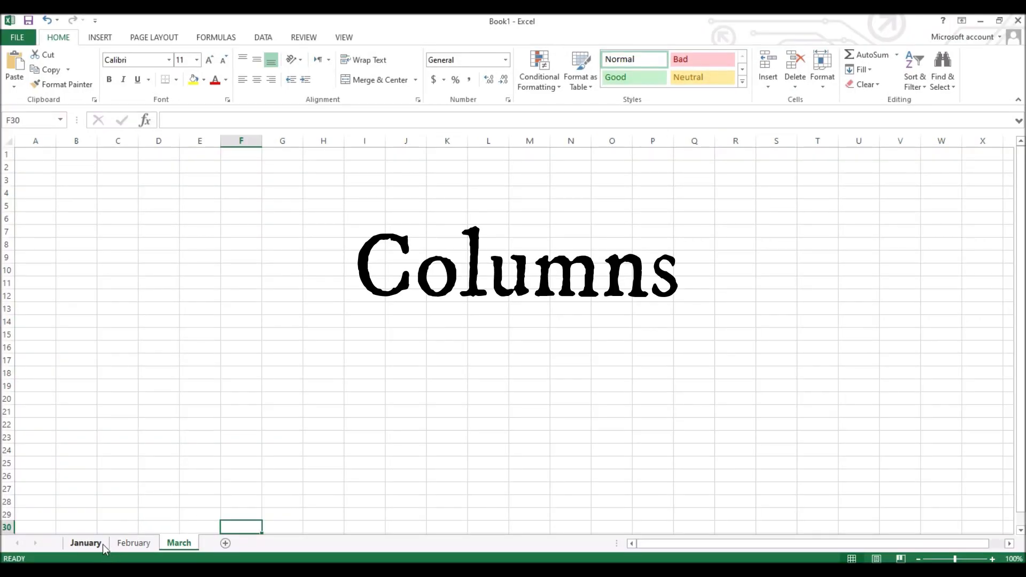
{"action": "left_click", "coordinate": [133, 544]}
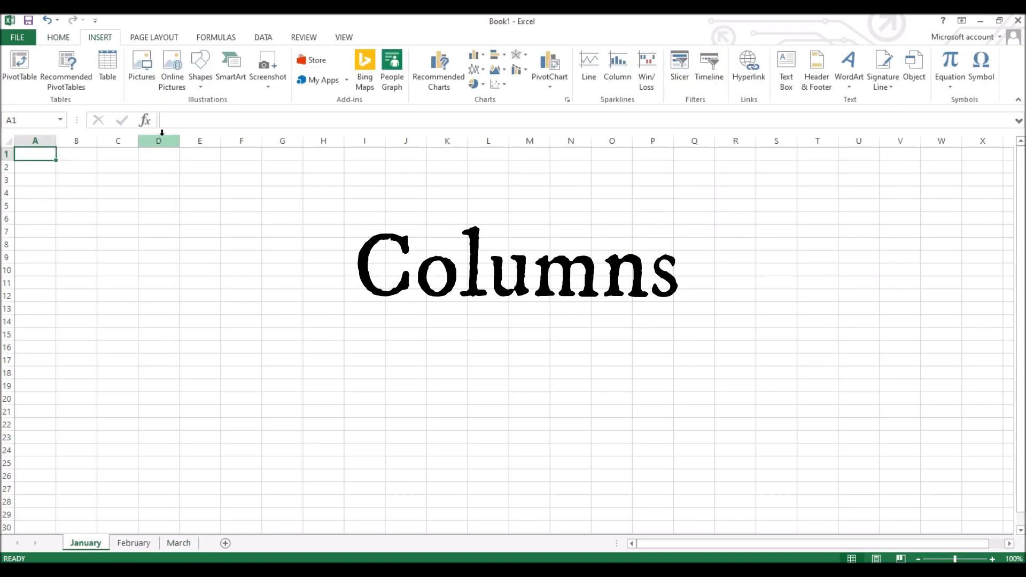
- Select columns C, D, G, M and N one after another on the January worksheet and look at the columns farther across
{"action": "left_click", "coordinate": [128, 140]}
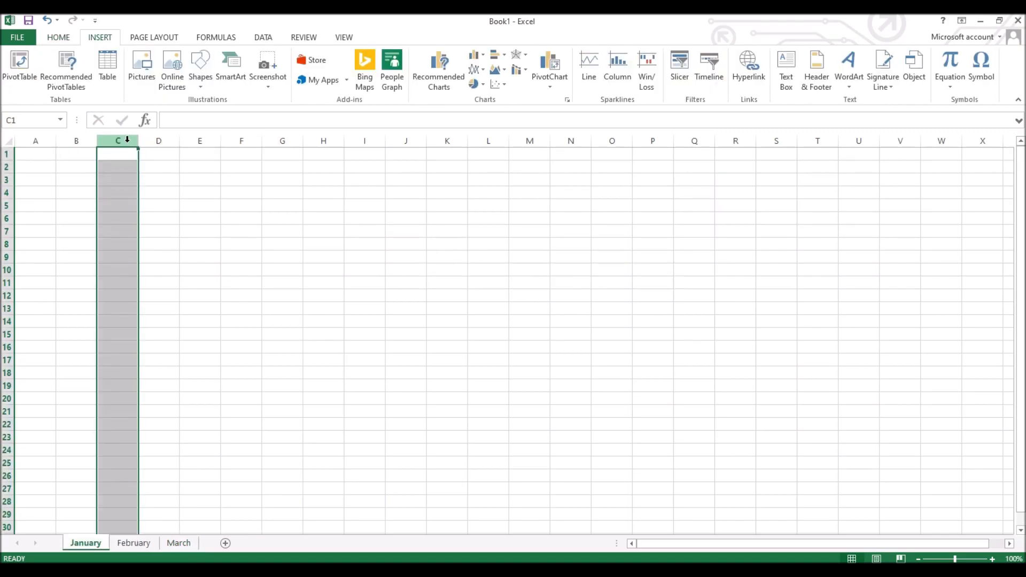
{"action": "left_click", "coordinate": [161, 140]}
{"action": "left_click", "coordinate": [283, 140]}
{"action": "left_click", "coordinate": [529, 139]}
{"action": "left_click", "coordinate": [572, 138]}
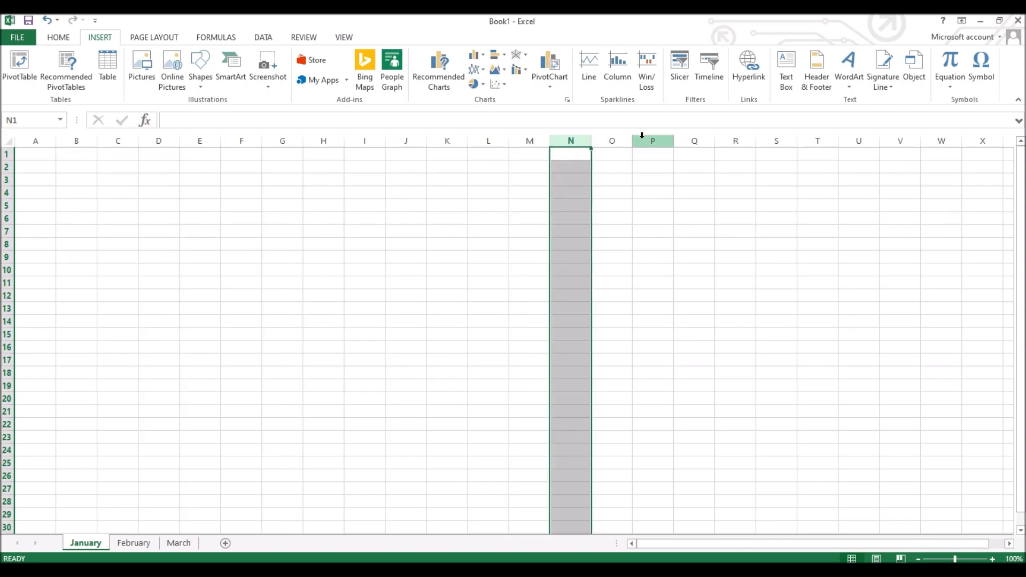
{"action": "left_click_drag", "start_coordinate": [849, 543], "coordinate": [875, 541]}
{"action": "left_click_drag", "start_coordinate": [1010, 545], "coordinate": [1012, 546]}
{"action": "left_click_drag", "start_coordinate": [632, 543], "coordinate": [632, 544]}
- Select rows 2, 3 and 4 one after another, view the rows down to about 108, and return to row 1
{"action": "left_click", "coordinate": [4, 167]}
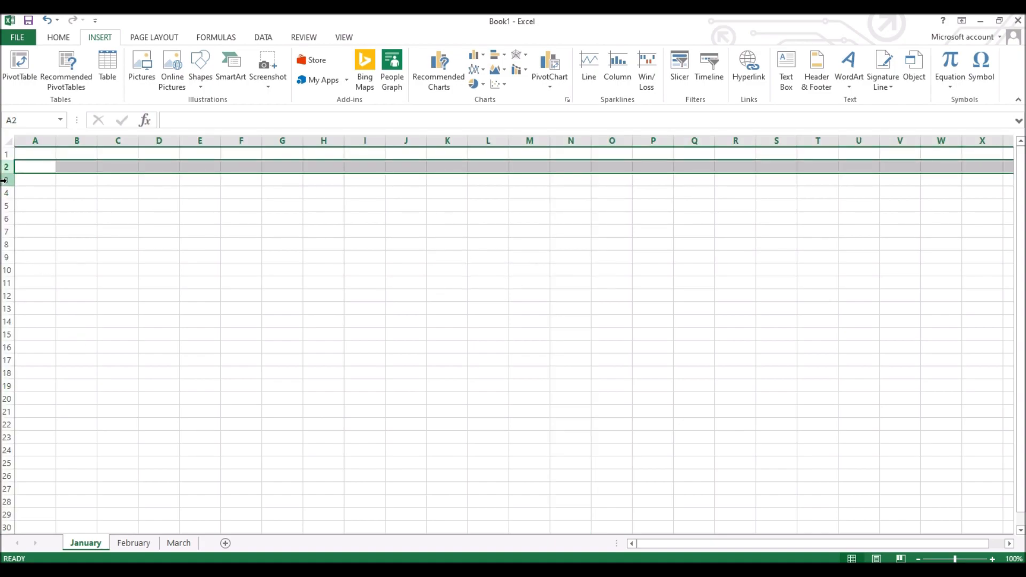
{"action": "left_click", "coordinate": [7, 180]}
{"action": "left_click", "coordinate": [5, 193]}
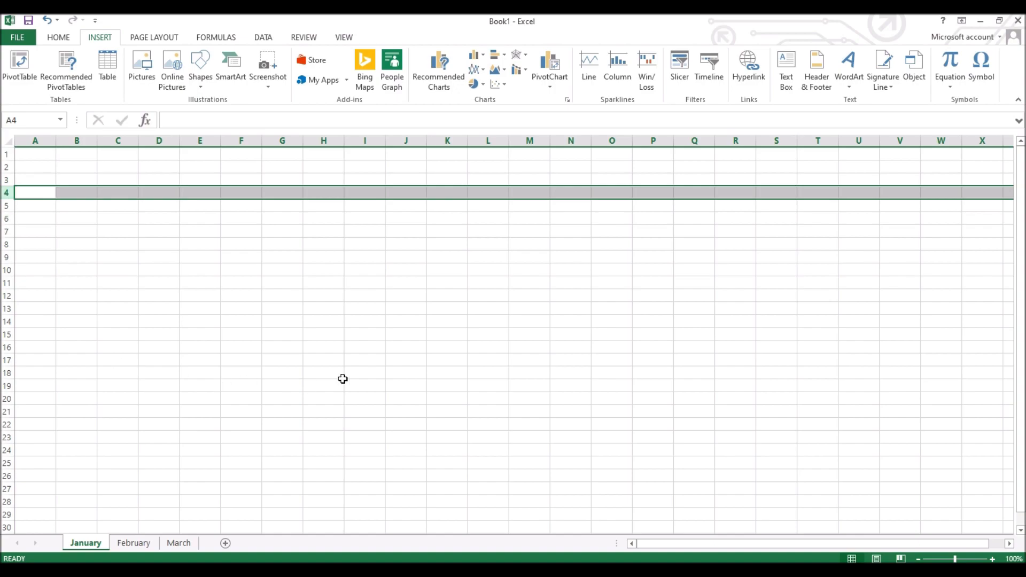
{"action": "scroll", "coordinate": [350, 378], "scroll_direction": "down", "scroll_amount": 3}
{"action": "scroll", "coordinate": [350, 378], "scroll_direction": "down", "scroll_amount": 19}
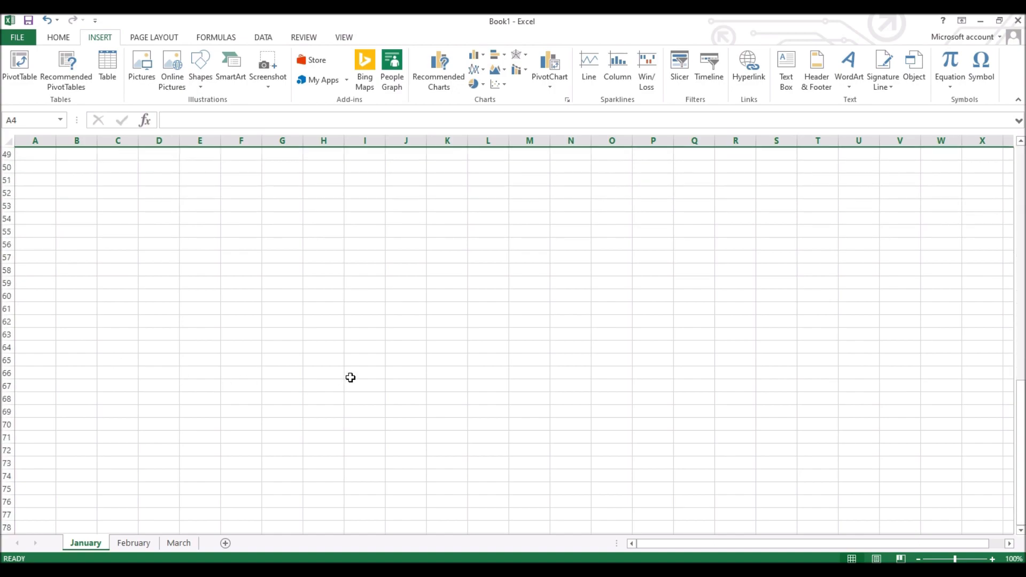
{"action": "scroll", "coordinate": [350, 378], "scroll_direction": "down", "scroll_amount": 4}
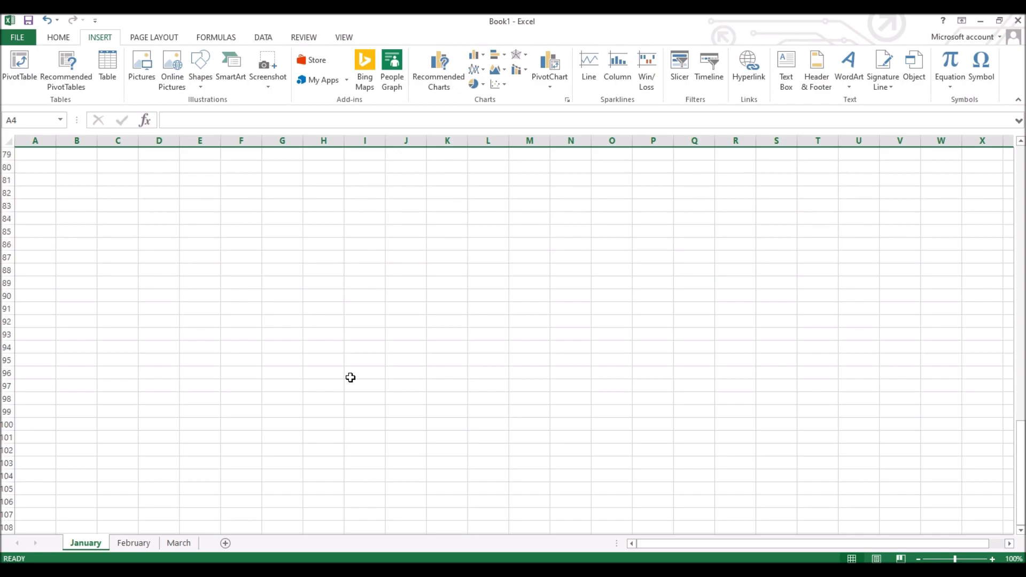
{"action": "scroll", "coordinate": [350, 378], "scroll_direction": "up", "scroll_amount": 20}
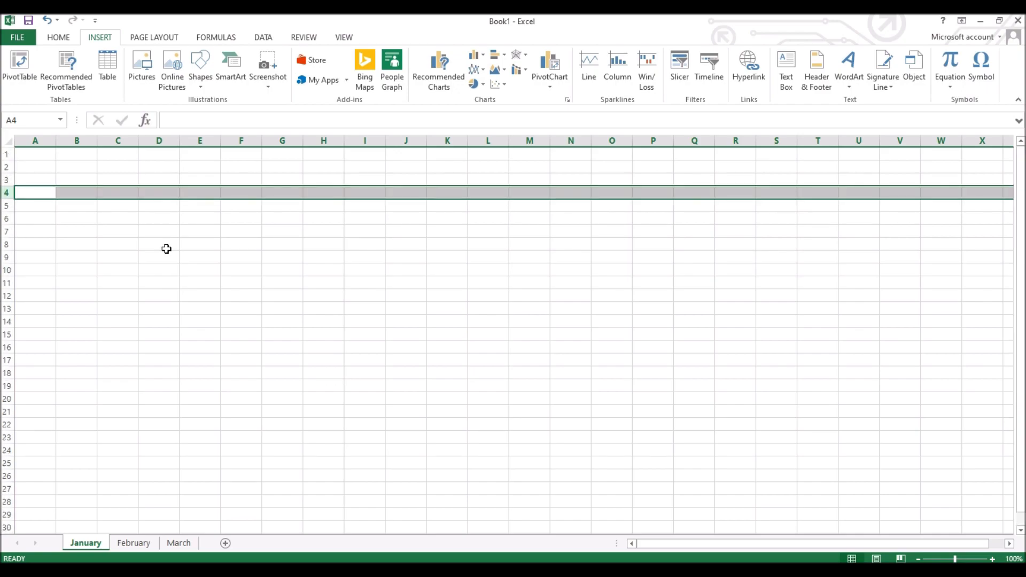
- Select the whole of column C, and replace that selection with the whole of row 4
{"action": "left_click", "coordinate": [118, 140]}
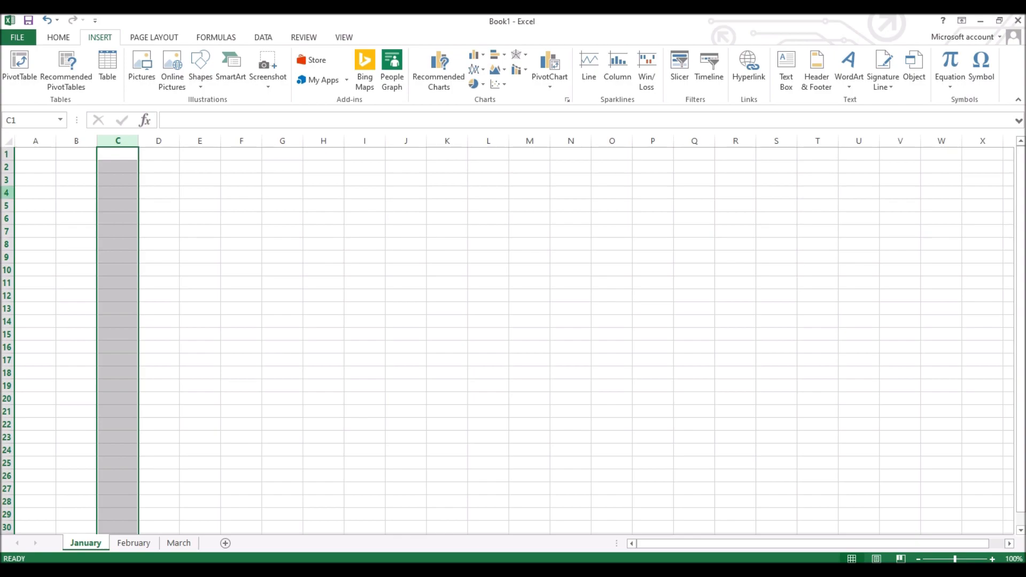
{"action": "left_click", "coordinate": [7, 192]}
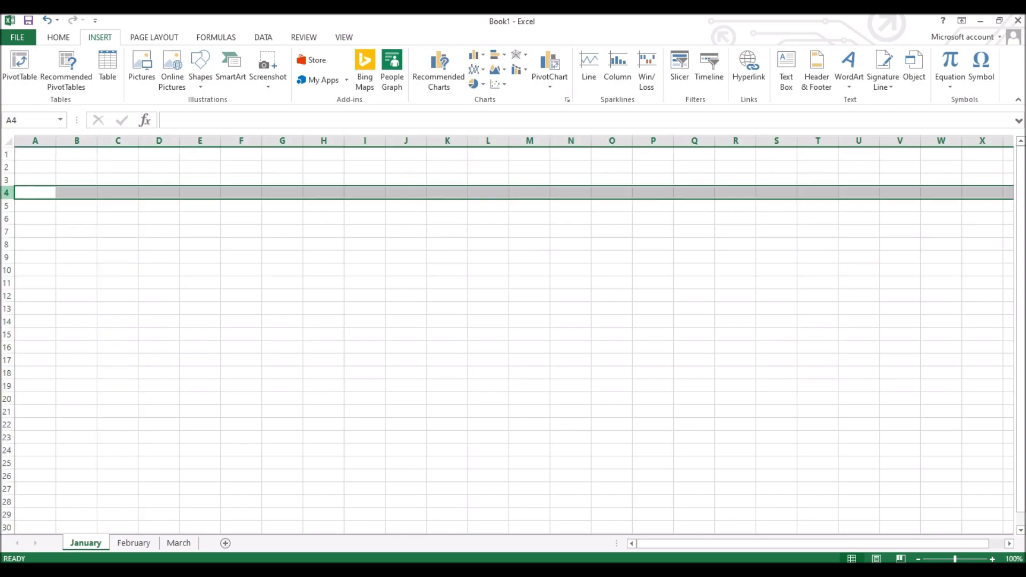
- Select cells D7 and K19 on the January worksheet, open and close the Name Box list, and select cell D6
{"action": "left_click", "coordinate": [142, 234]}
{"action": "left_click", "coordinate": [447, 385]}
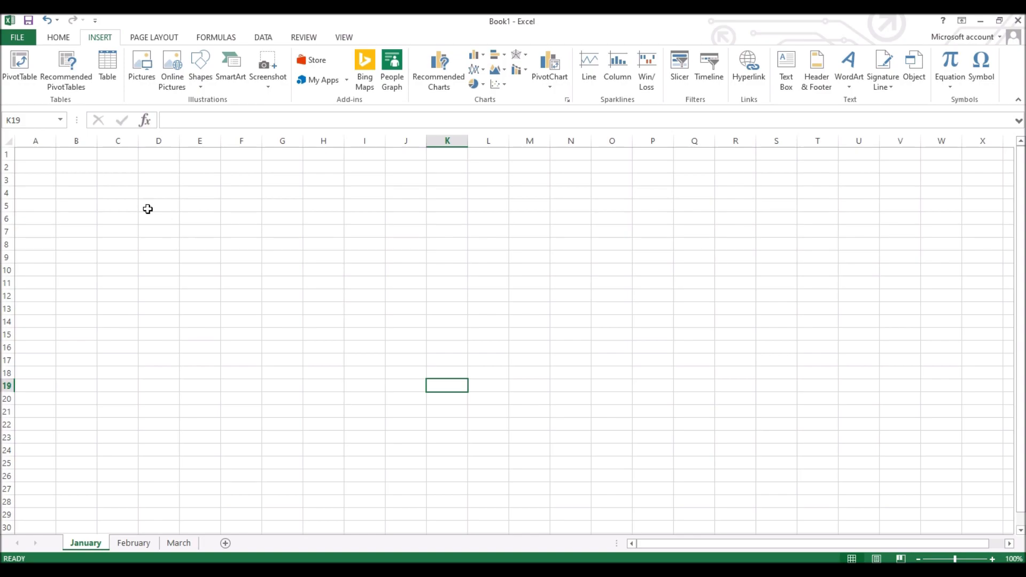
{"action": "left_click", "coordinate": [60, 121]}
{"action": "left_click", "coordinate": [61, 121]}
{"action": "left_click", "coordinate": [150, 214]}
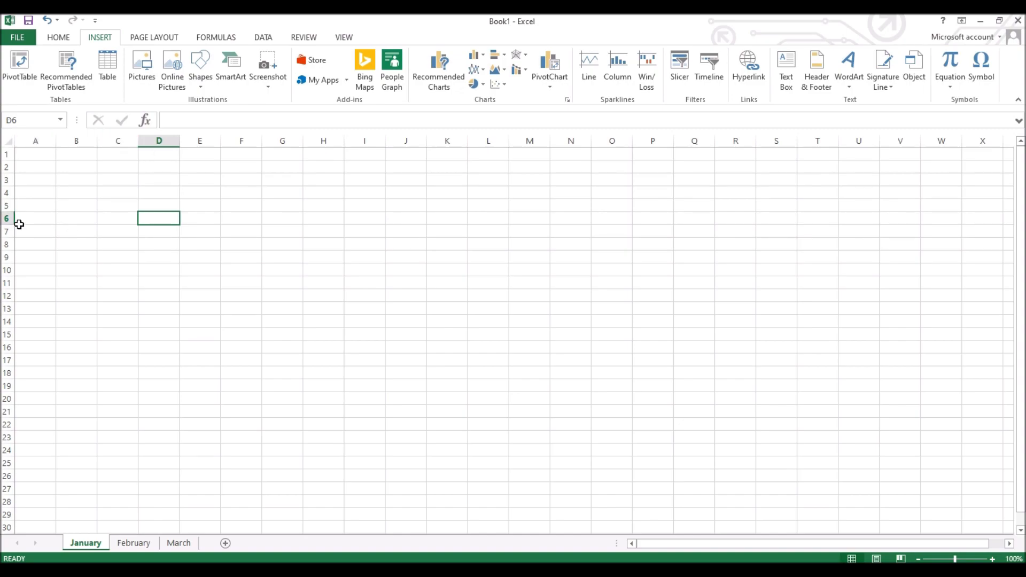
- Select cell D5, the whole of column D, the whole of row 5, and cell D5 again
{"action": "left_click", "coordinate": [160, 206]}
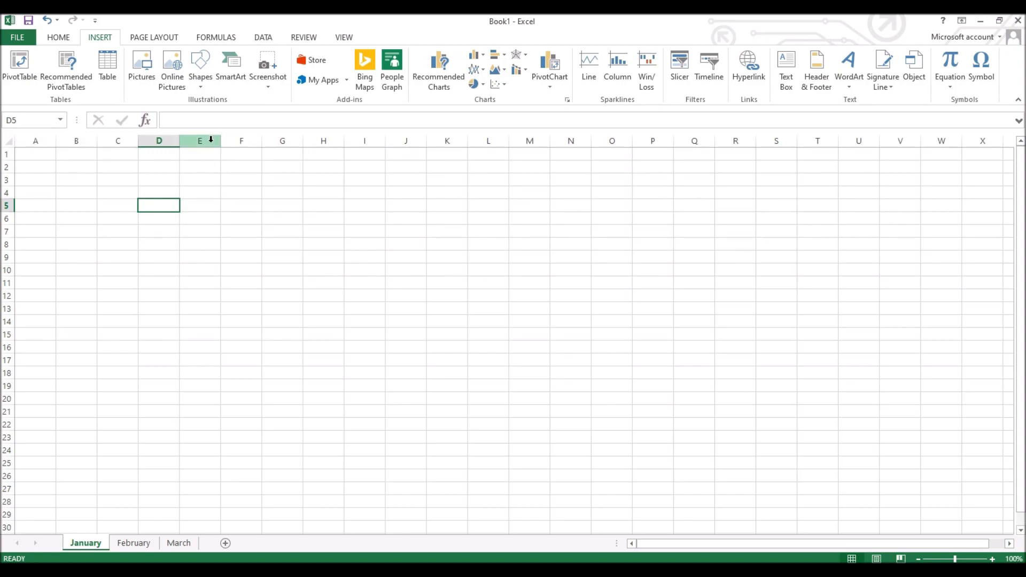
{"action": "left_click", "coordinate": [160, 141]}
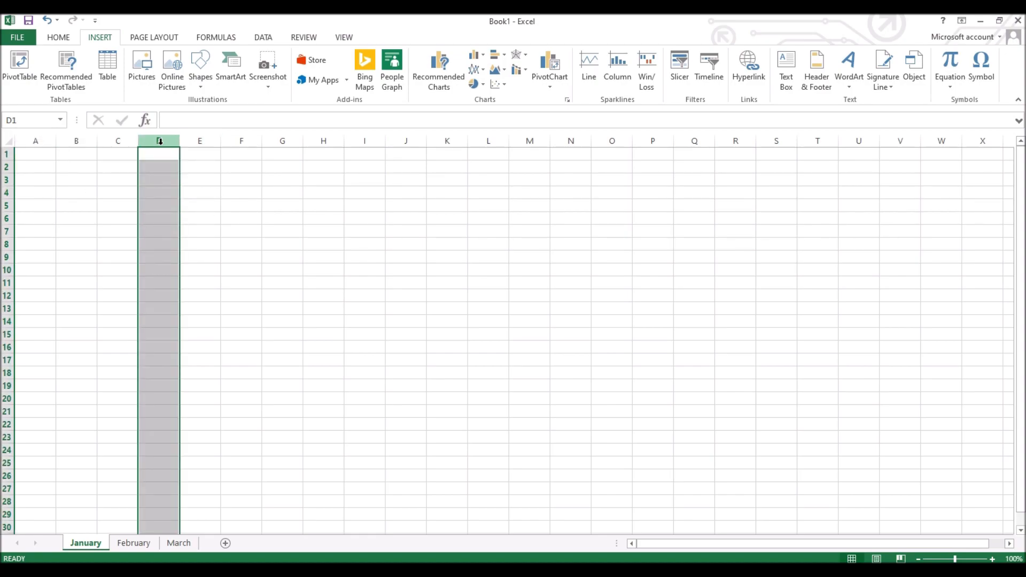
{"action": "left_click", "coordinate": [6, 205]}
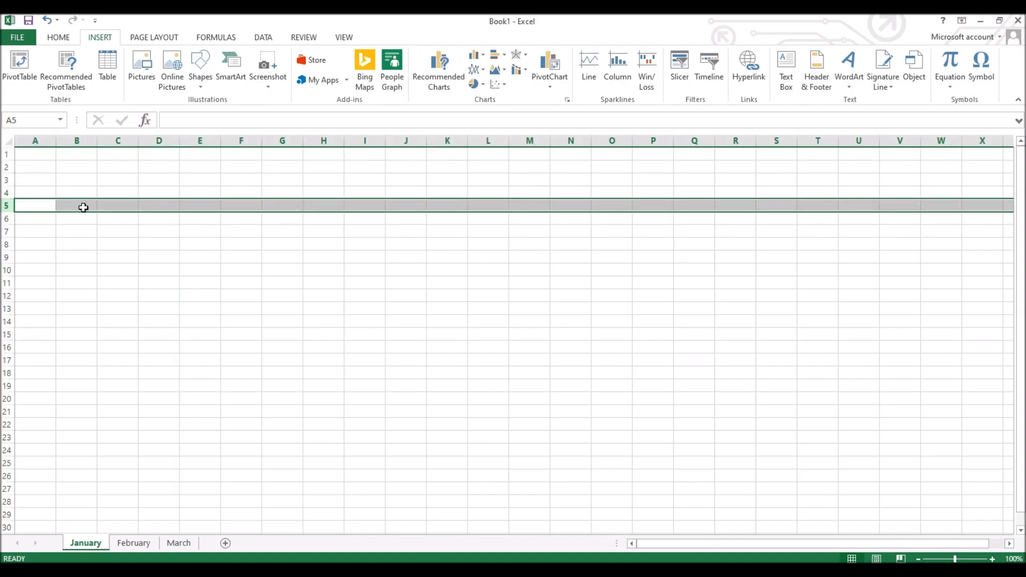
{"action": "left_click", "coordinate": [164, 205]}
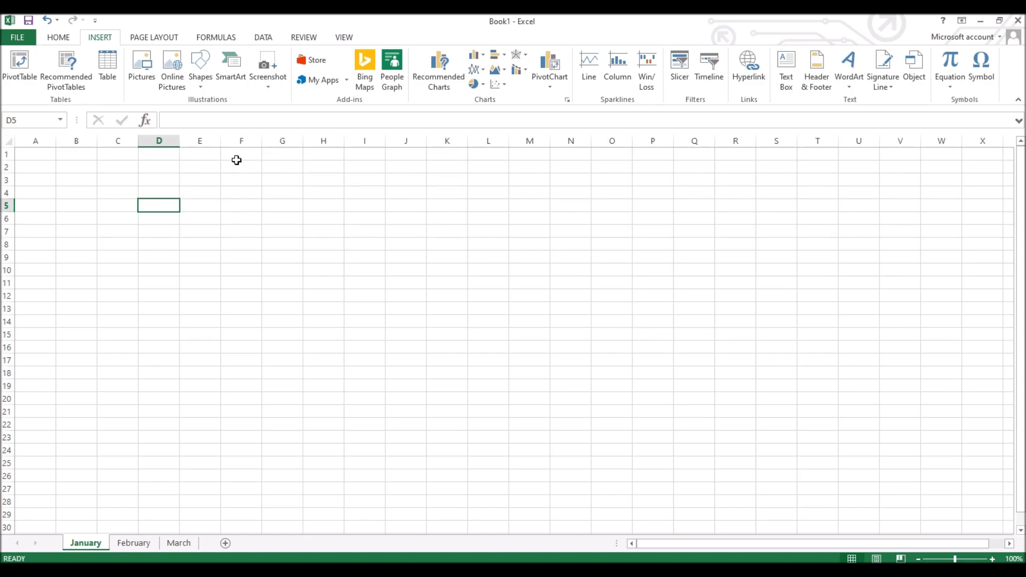
- Select cell F7, the whole of column F, the whole of row 7, and cell F7 again
{"action": "left_click", "coordinate": [249, 231]}
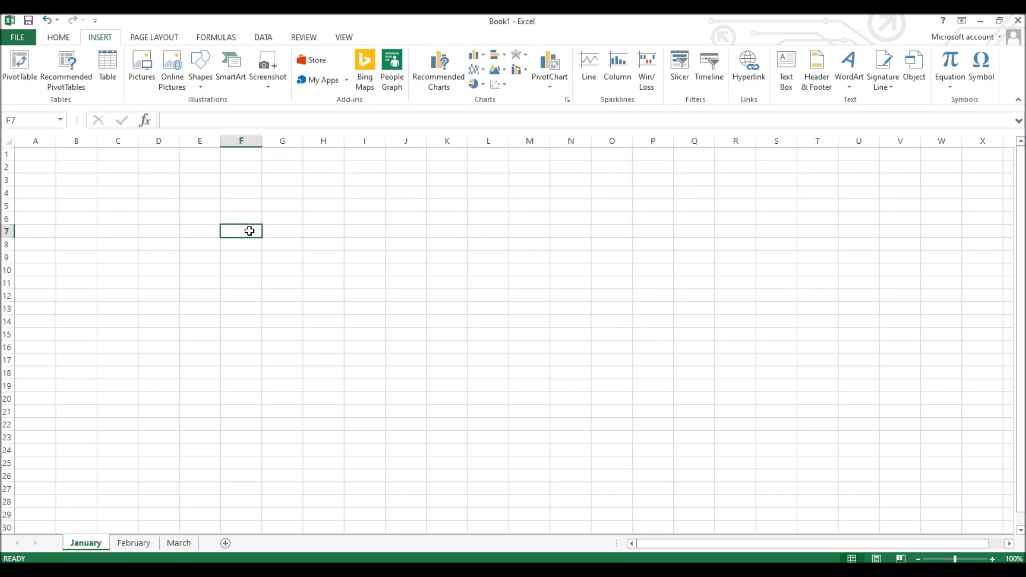
{"action": "left_click", "coordinate": [242, 140]}
{"action": "left_click", "coordinate": [5, 231]}
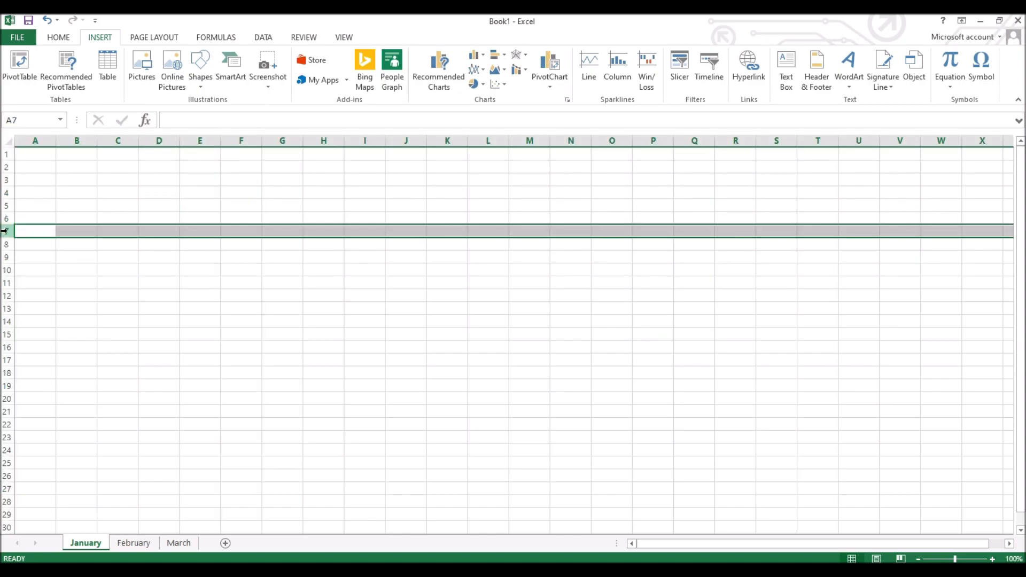
{"action": "left_click", "coordinate": [250, 229]}
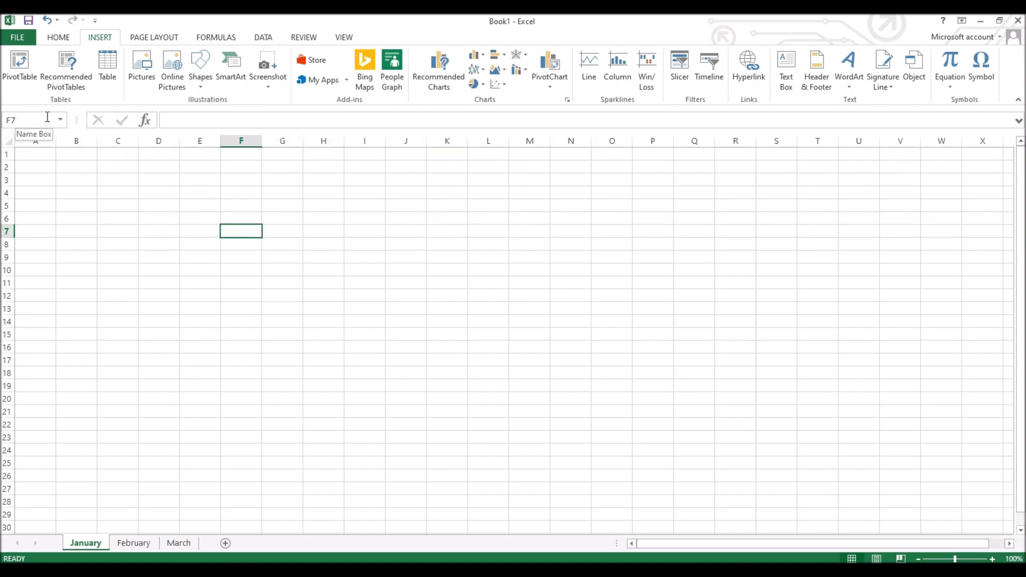
- Select cells O12 and H9, place the cursor in the formula bar for H9, and select cell E2
{"action": "left_click", "coordinate": [611, 296]}
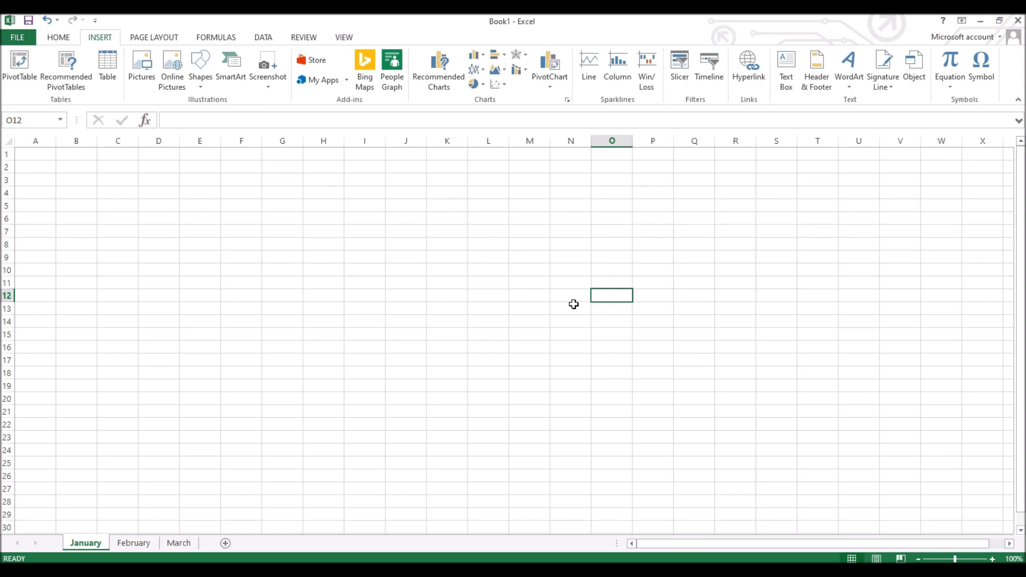
{"action": "left_click", "coordinate": [304, 256]}
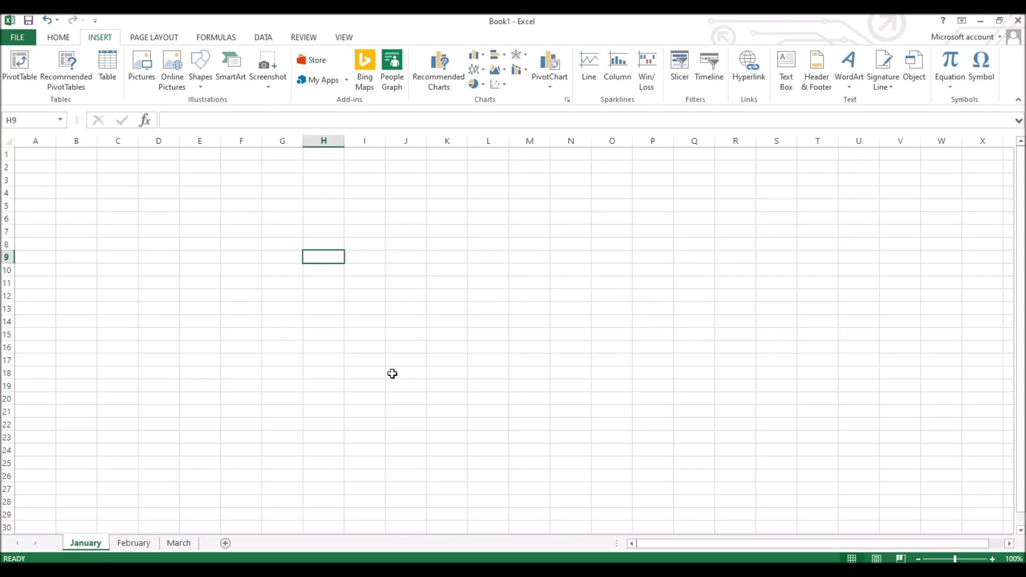
{"action": "left_click", "coordinate": [195, 116]}
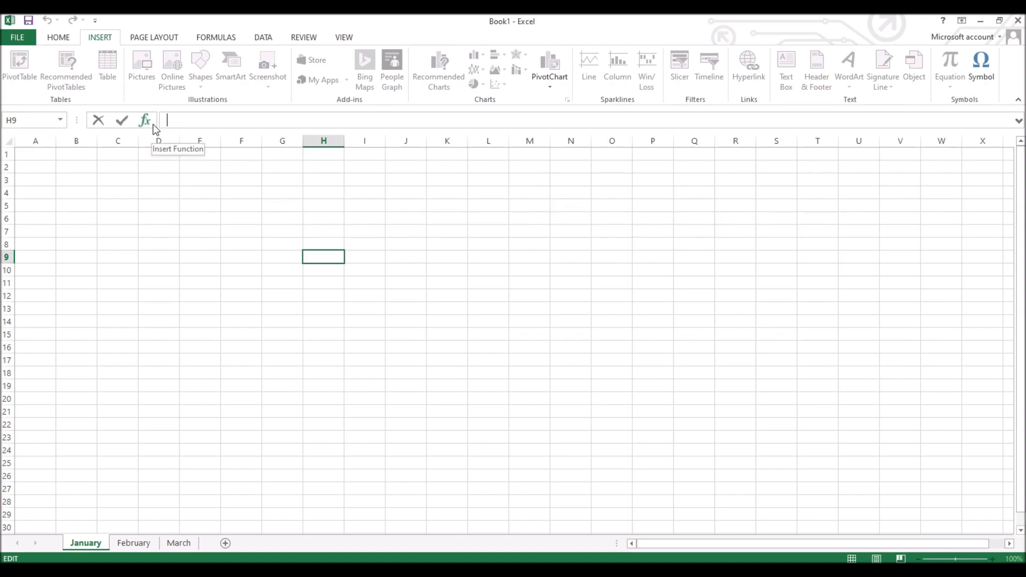
{"action": "left_click", "coordinate": [188, 166]}
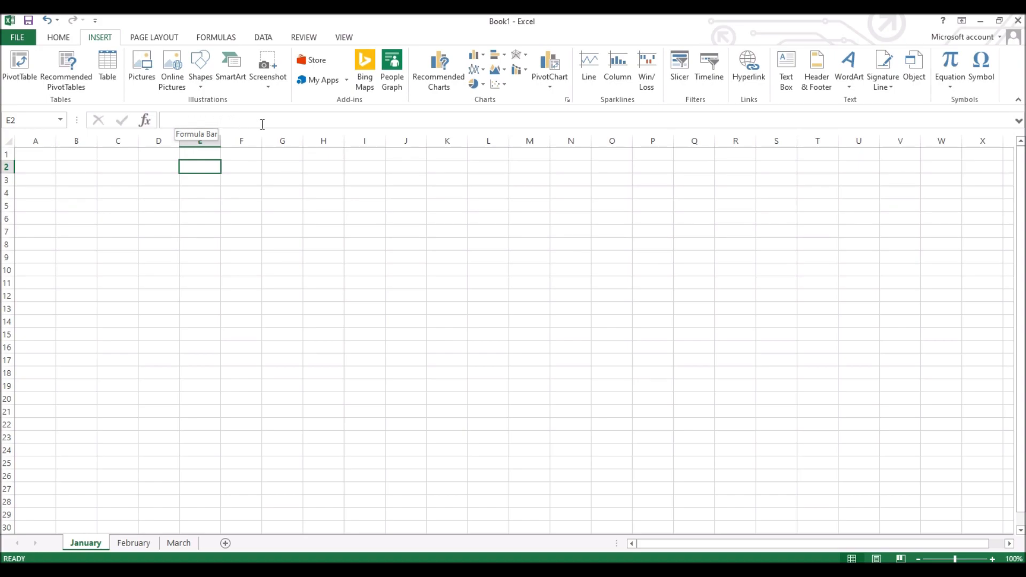
- Enter May directly in cell D6 and reselect that cell
{"action": "left_click", "coordinate": [164, 218]}
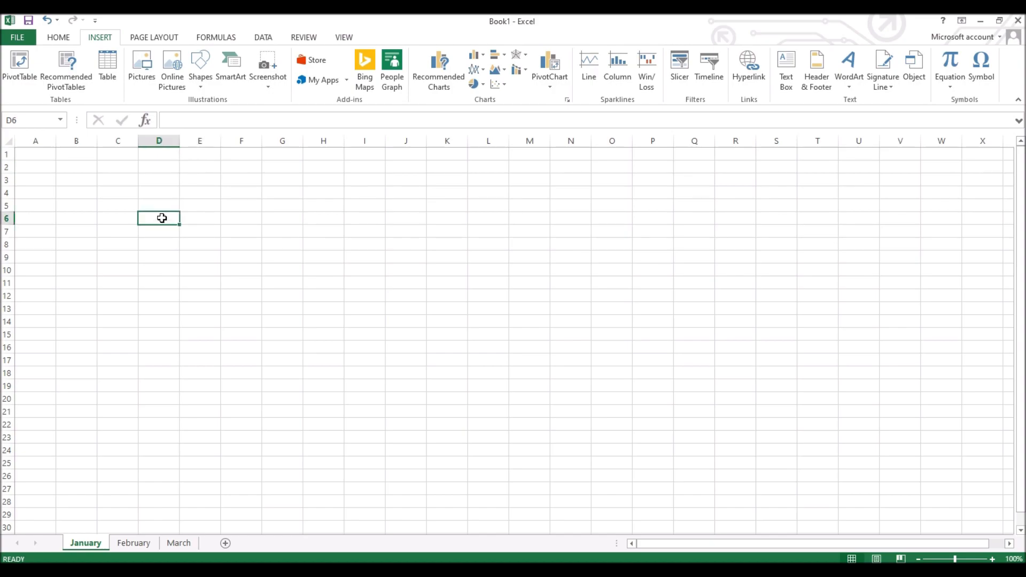
{"action": "type", "text": "May"}
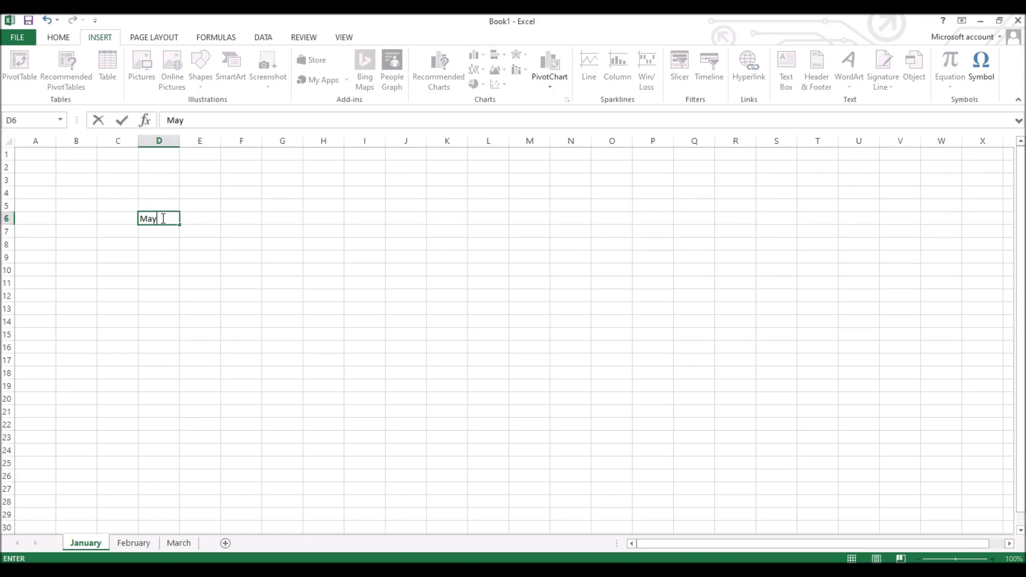
{"action": "key", "text": "Return"}
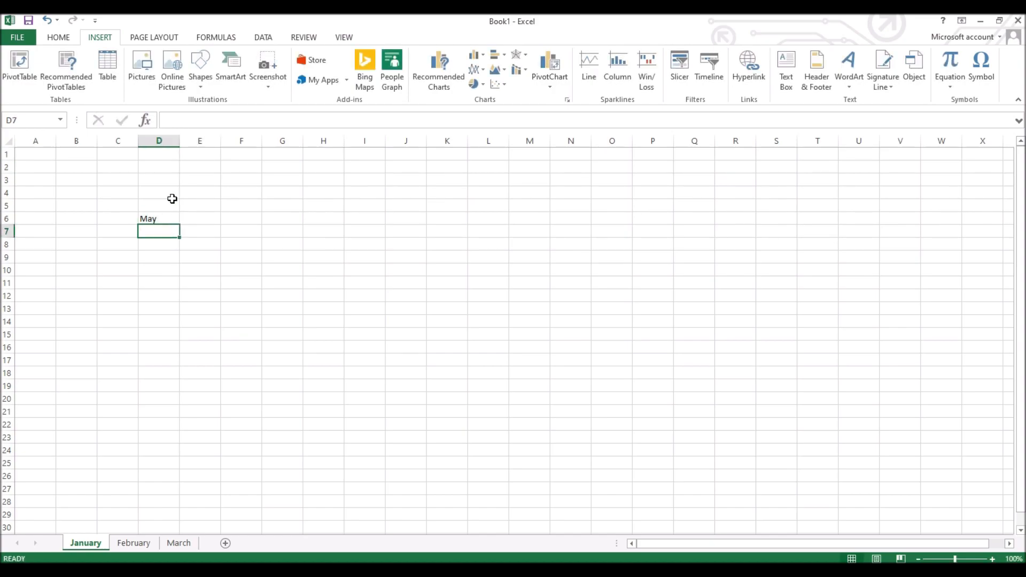
{"action": "key", "text": "Up"}
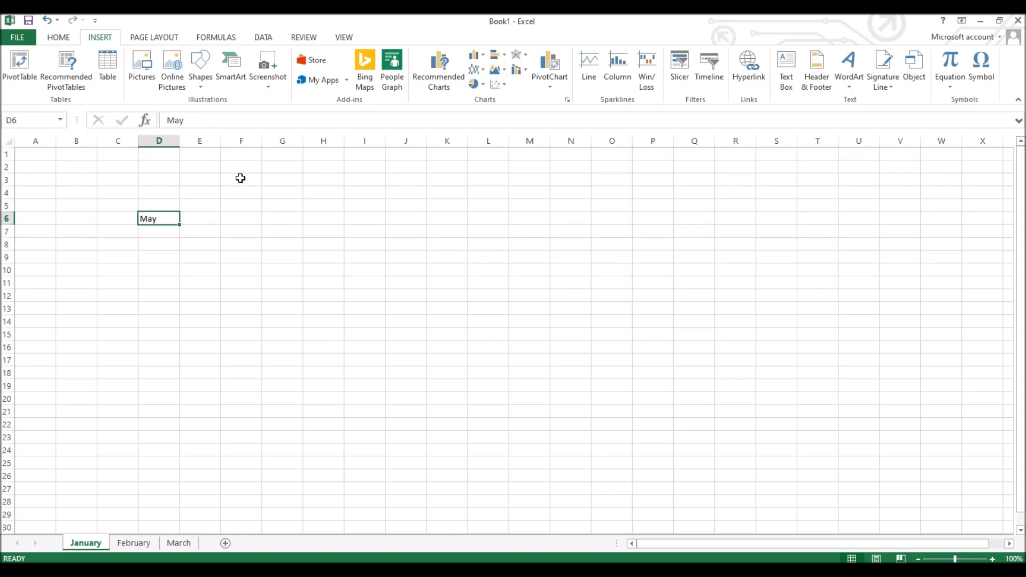
- Enter May in cell G7 through the formula bar and clear the contents of D6:G7
{"action": "left_click", "coordinate": [287, 232]}
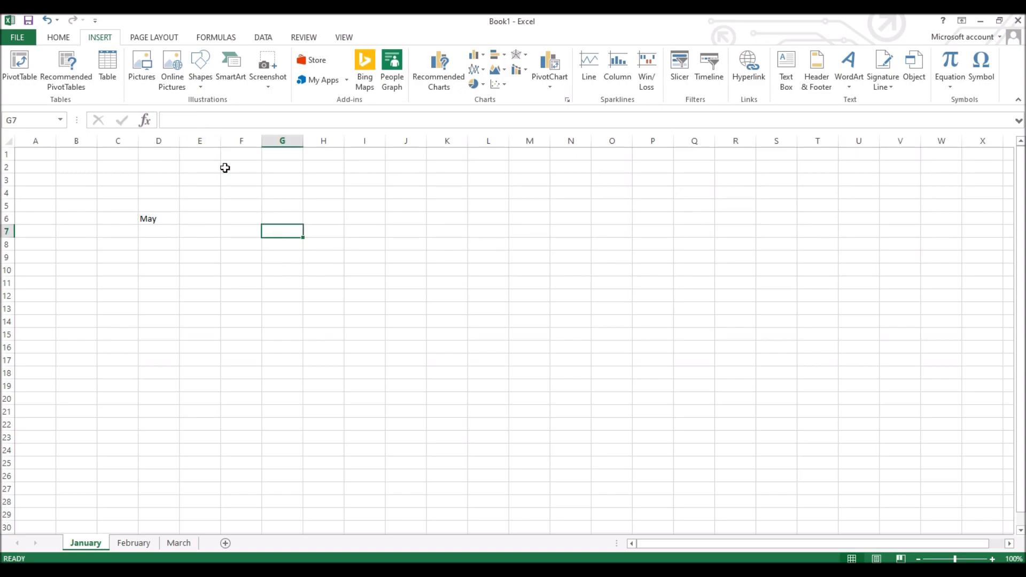
{"action": "left_click", "coordinate": [205, 122]}
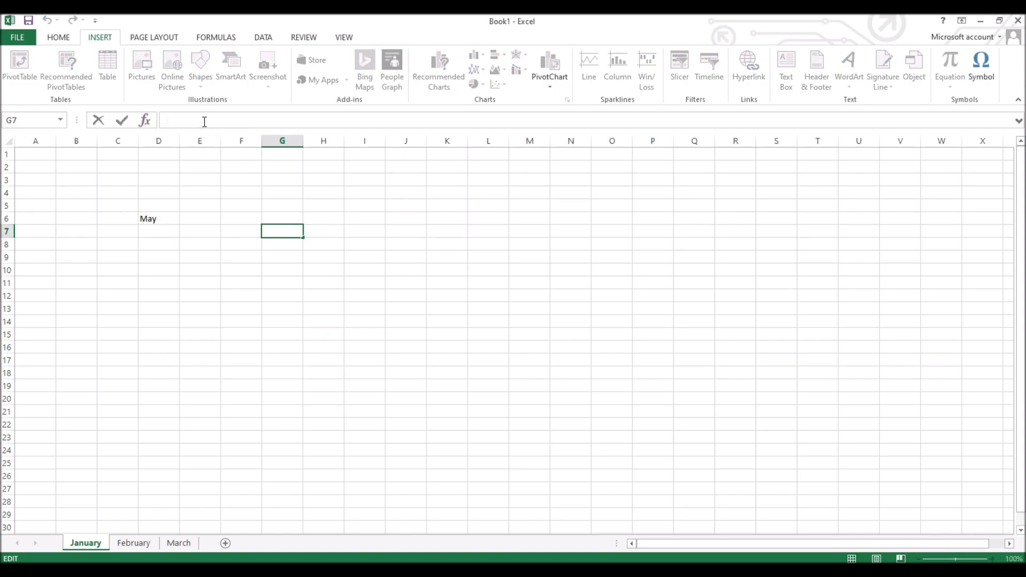
{"action": "type", "text": "May"}
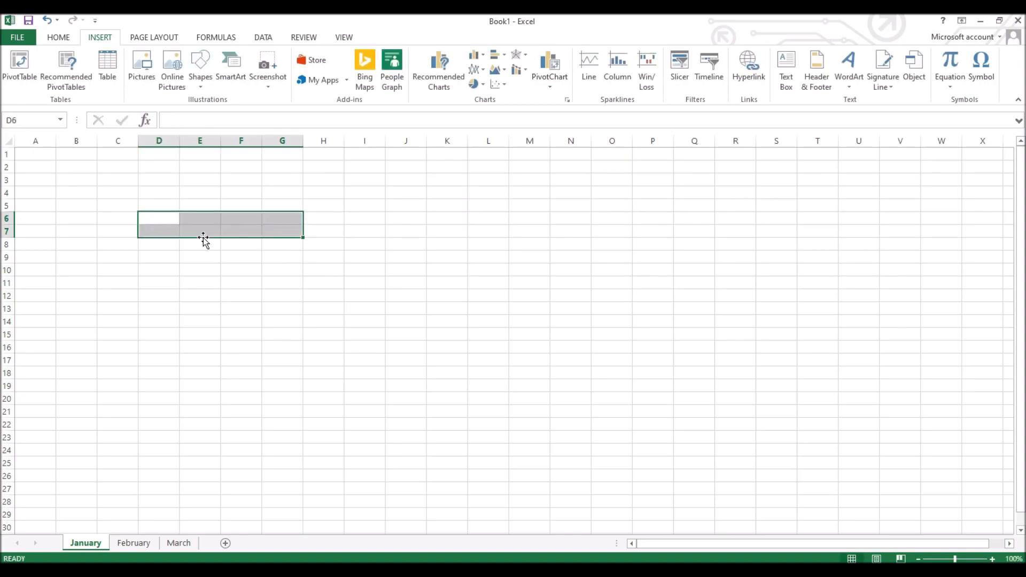
- Select cell F12 and practise selecting the ranges E12:J16, E12:F28 and C3:K20
{"action": "scroll", "coordinate": [241, 251], "scroll_direction": "down", "scroll_amount": 1}
{"action": "left_click", "coordinate": [242, 251]}
{"action": "scroll", "coordinate": [242, 252], "scroll_direction": "down", "scroll_amount": 2}
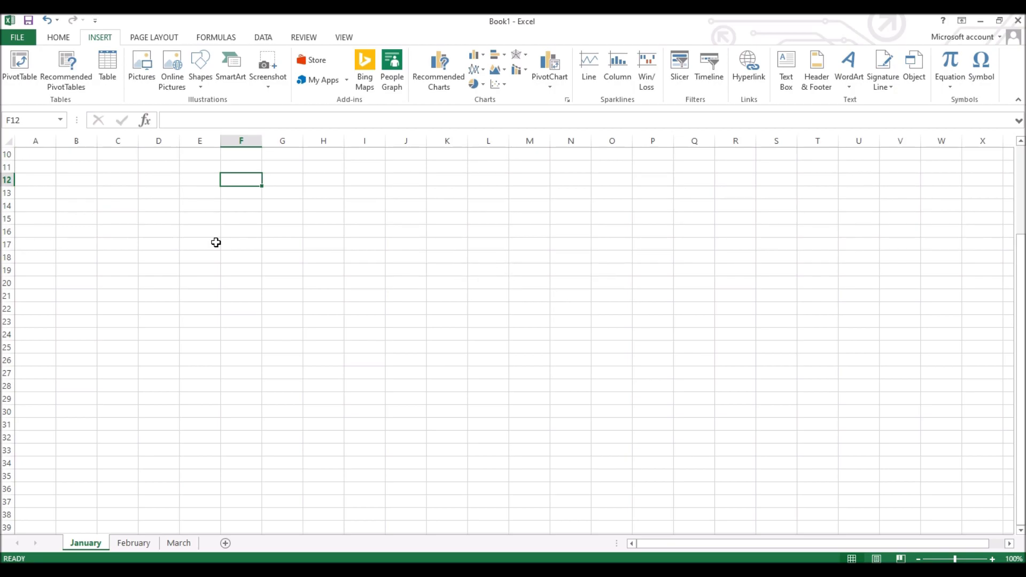
{"action": "left_click_drag", "start_coordinate": [199, 184], "coordinate": [410, 231]}
{"action": "left_click_drag", "start_coordinate": [204, 184], "coordinate": [237, 384]}
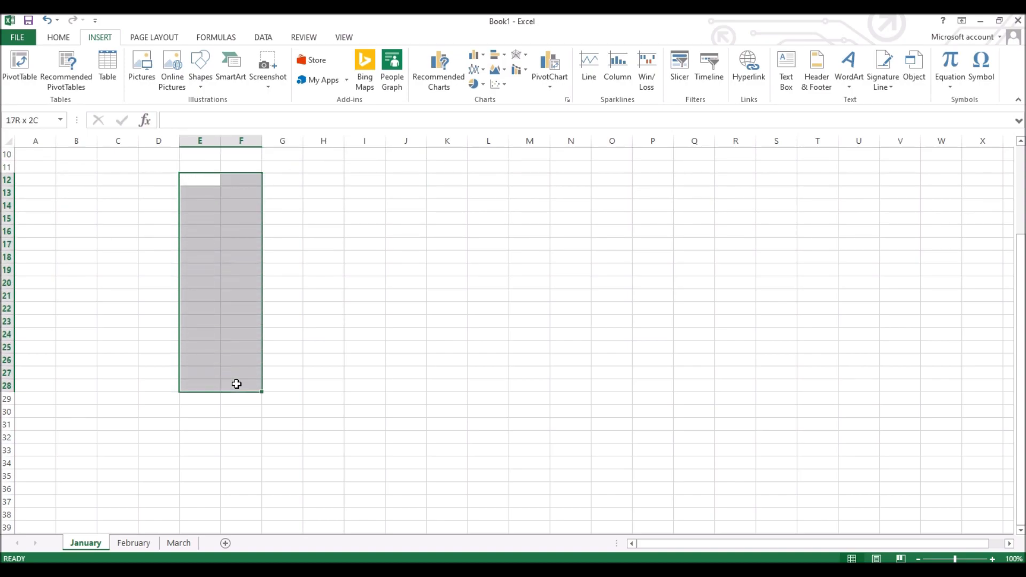
{"action": "scroll", "coordinate": [165, 186], "scroll_direction": "up", "scroll_amount": 3}
{"action": "left_click_drag", "start_coordinate": [119, 181], "coordinate": [446, 400]}
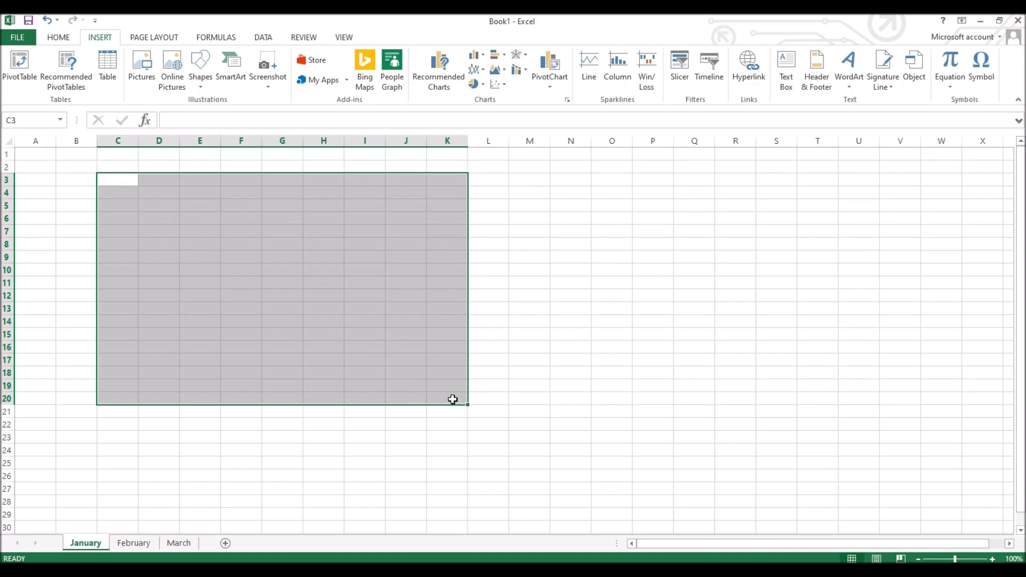
- Write C3:K20 in the formula bar for the selected range, highlight that text, and leave the range by selecting another cell
{"action": "left_click", "coordinate": [189, 120]}
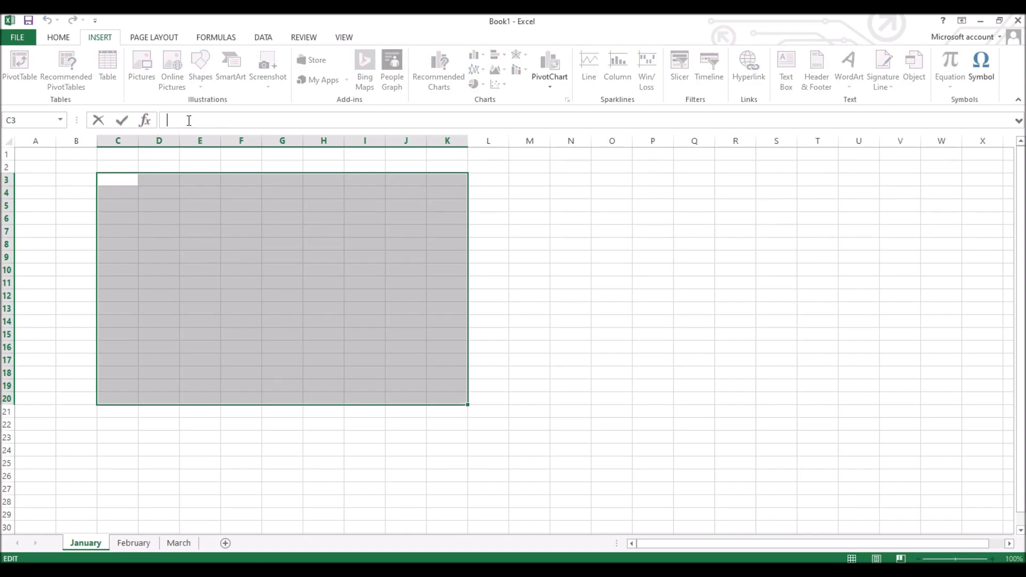
{"action": "type", "text": "C3:K20"}
{"action": "left_click_drag", "start_coordinate": [198, 122], "coordinate": [165, 114]}
{"action": "left_click", "coordinate": [508, 295]}
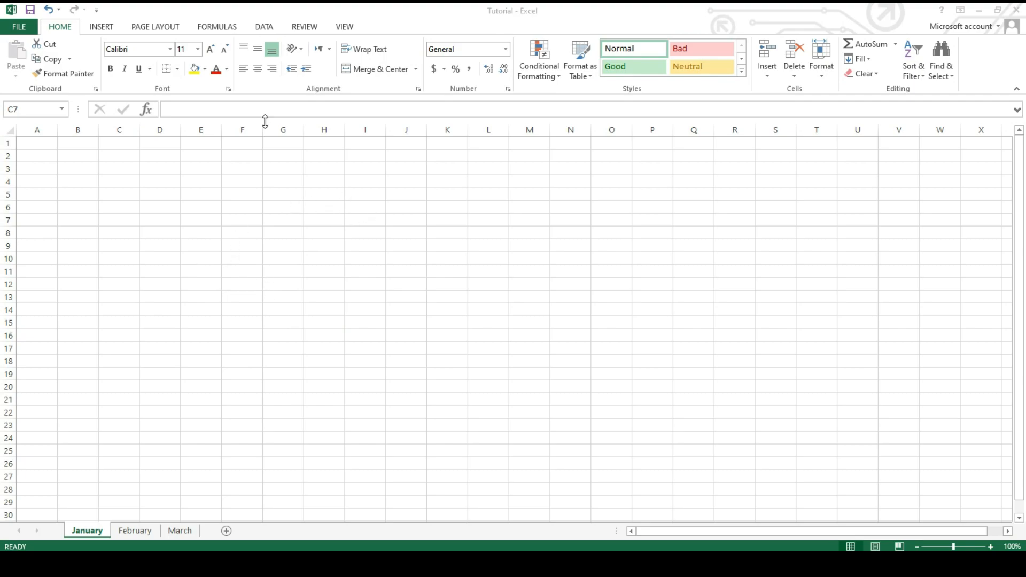
- Open the Zoom settings, try the 200% and 75% magnification options, and apply 100%
{"action": "left_click", "coordinate": [345, 27]}
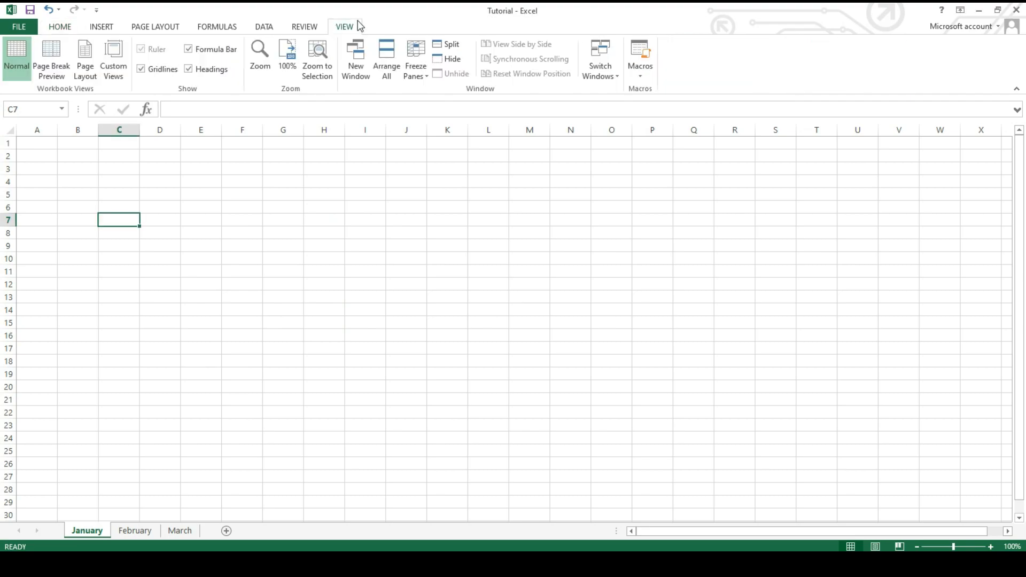
{"action": "left_click", "coordinate": [267, 69]}
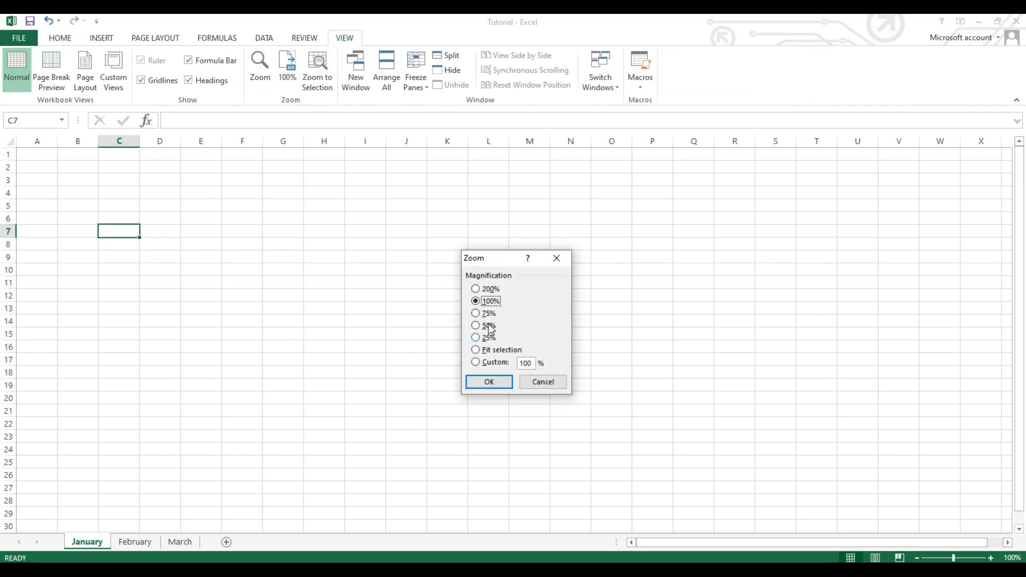
{"action": "left_click", "coordinate": [490, 289]}
{"action": "left_click", "coordinate": [488, 314]}
{"action": "left_click", "coordinate": [489, 302]}
{"action": "left_click", "coordinate": [495, 382]}
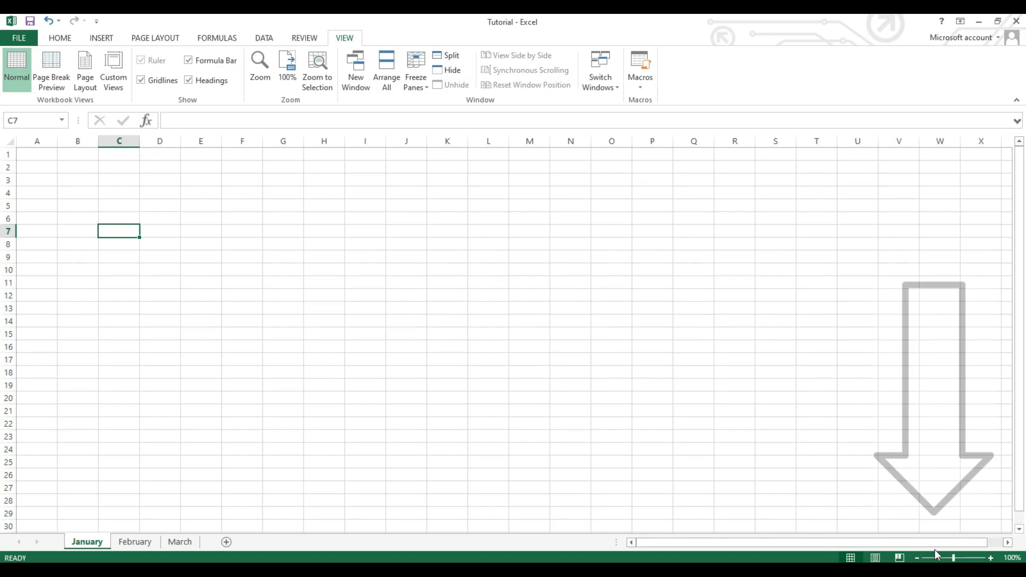
- Zoom the worksheet in to 120%, out to 80%, and back to 100% in 10% increments
{"action": "left_click", "coordinate": [990, 558]}
{"action": "left_click", "coordinate": [991, 558]}
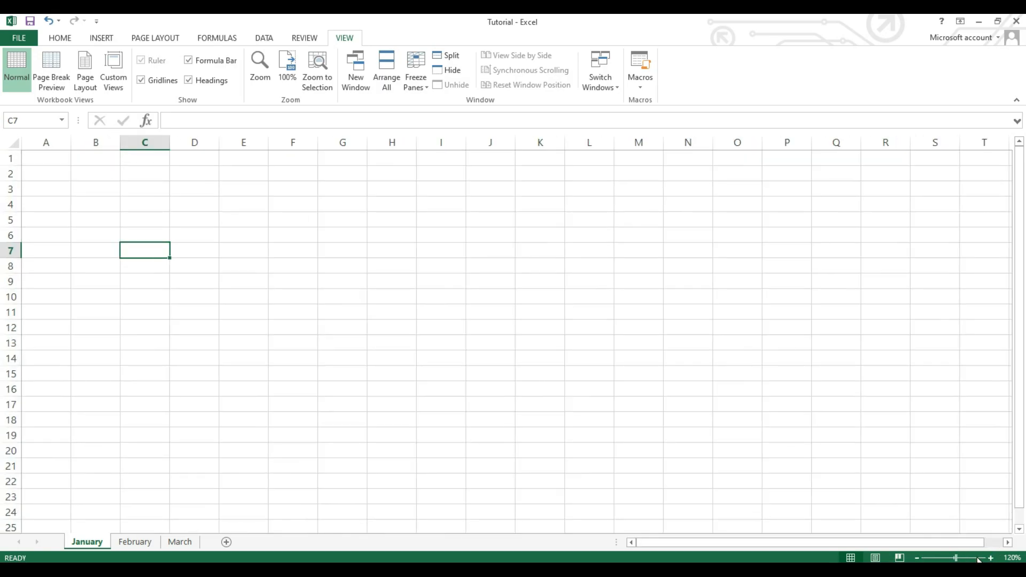
{"action": "left_click", "coordinate": [918, 558]}
{"action": "left_click", "coordinate": [918, 559]}
{"action": "left_click", "coordinate": [919, 558]}
{"action": "left_click", "coordinate": [918, 558]}
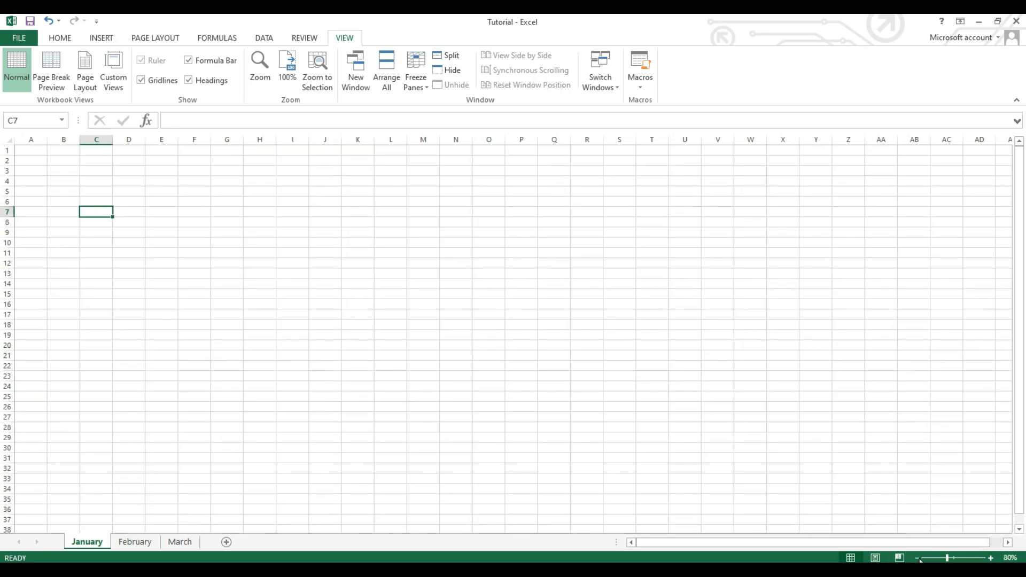
{"action": "left_click", "coordinate": [991, 558]}
{"action": "left_click", "coordinate": [990, 558]}
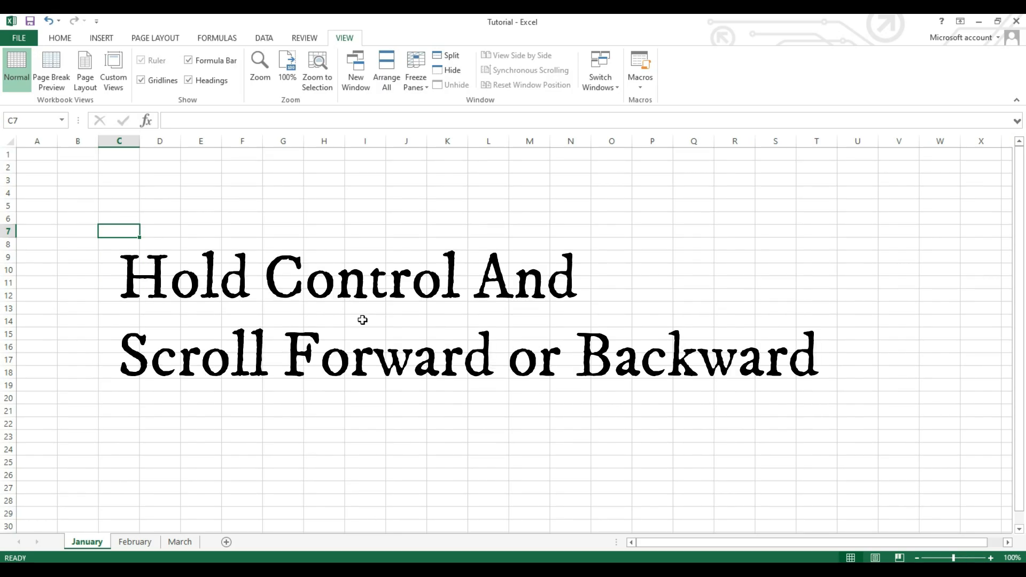
- Zoom the worksheet in to 145%, out to 70%, back to 100%, and in to 115%
{"action": "scroll", "coordinate": [366, 331], "scroll_direction": "up", "scroll_amount": 3, "text": "ctrl"}
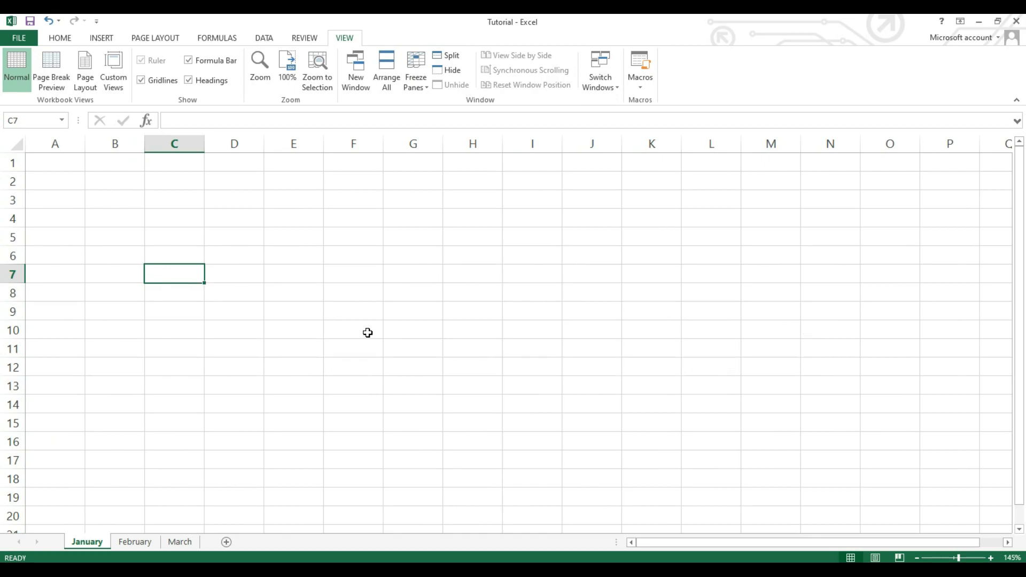
{"action": "scroll", "coordinate": [644, 404], "scroll_direction": "down", "scroll_amount": 5, "text": "ctrl"}
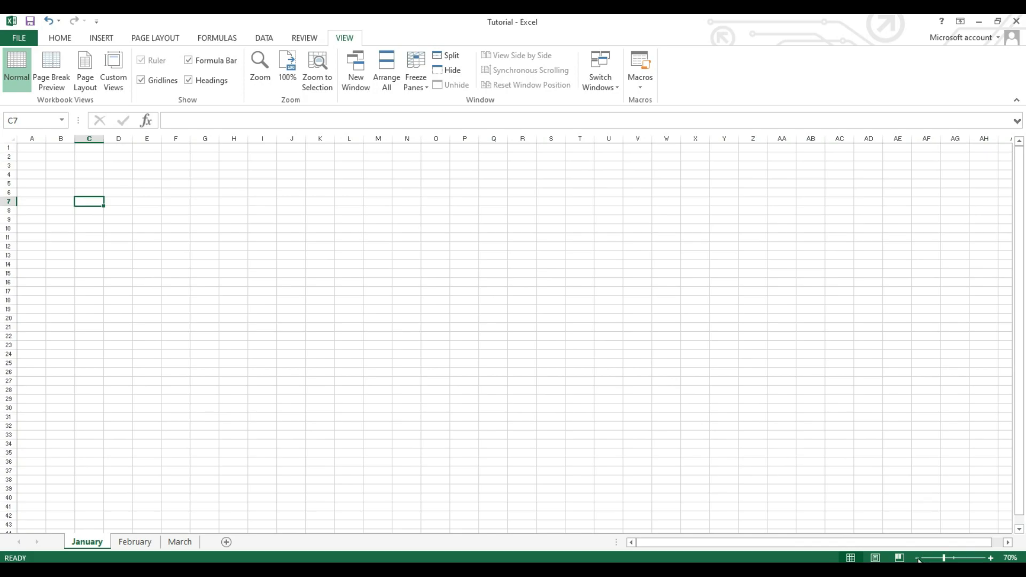
{"action": "scroll", "coordinate": [568, 409], "scroll_direction": "up", "scroll_amount": 2, "text": "ctrl"}
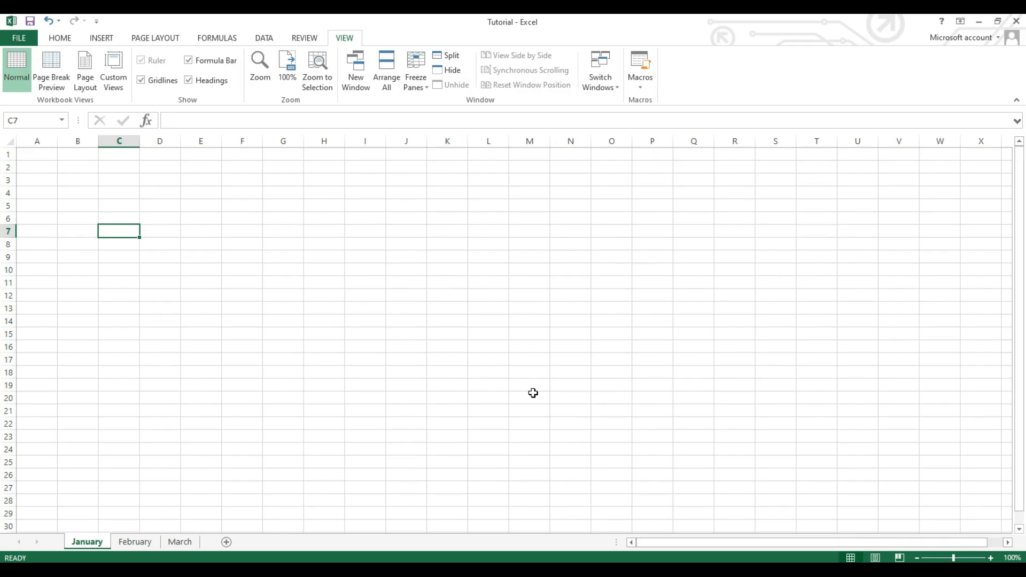
{"action": "scroll", "coordinate": [533, 394], "scroll_direction": "up", "scroll_amount": 1}
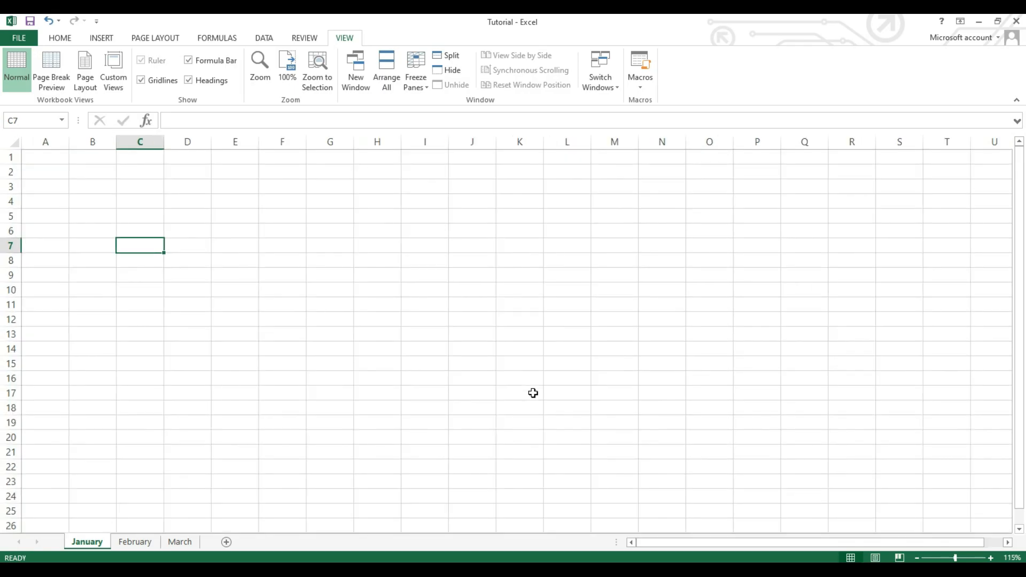
{"action": "scroll", "coordinate": [533, 393], "scroll_direction": "up", "scroll_amount": 1}
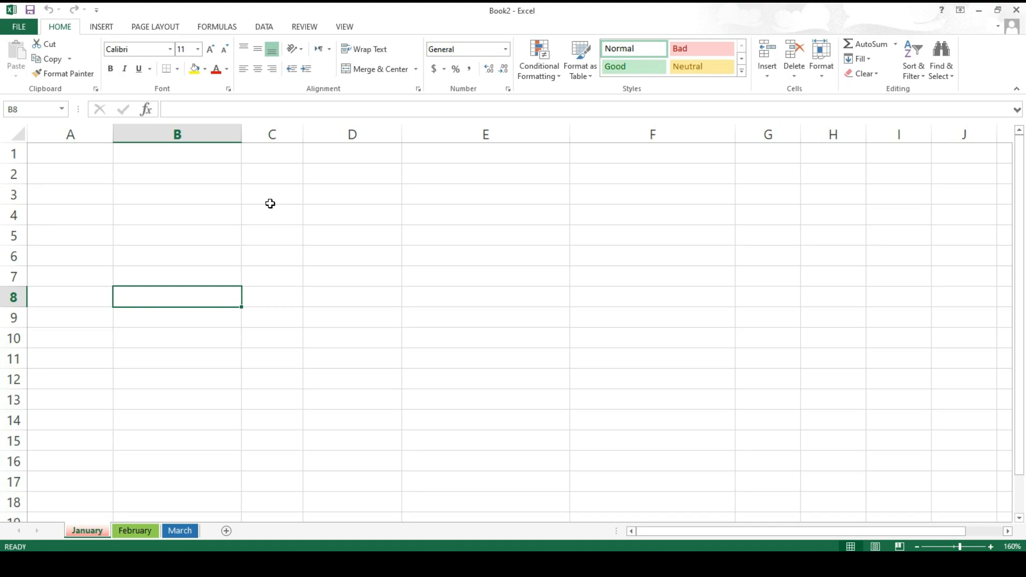
- Enter the title Event Fundraiser in cell A1 of the January sheet
{"action": "left_click", "coordinate": [88, 166]}
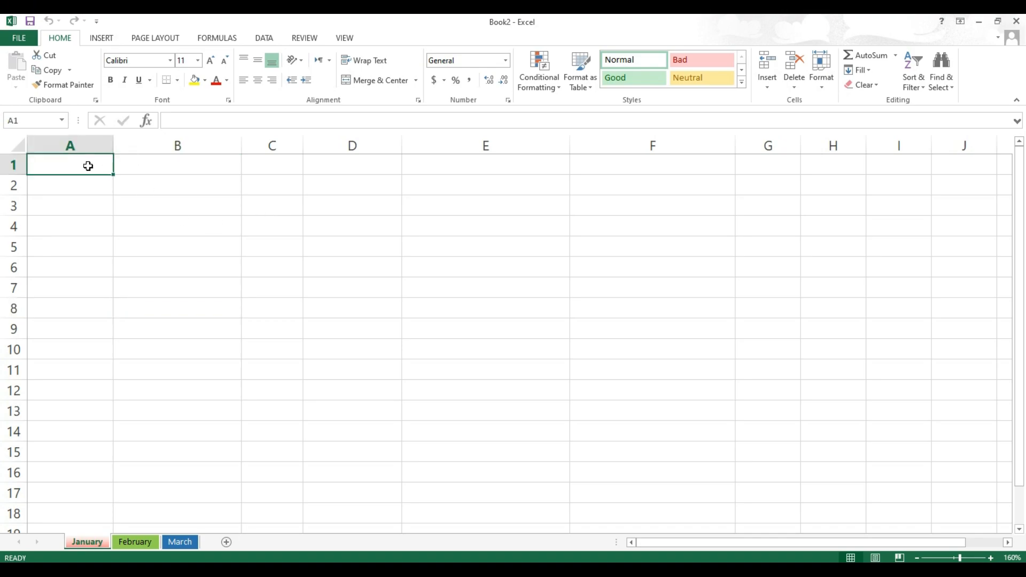
{"action": "type", "text": "Event Fu"}
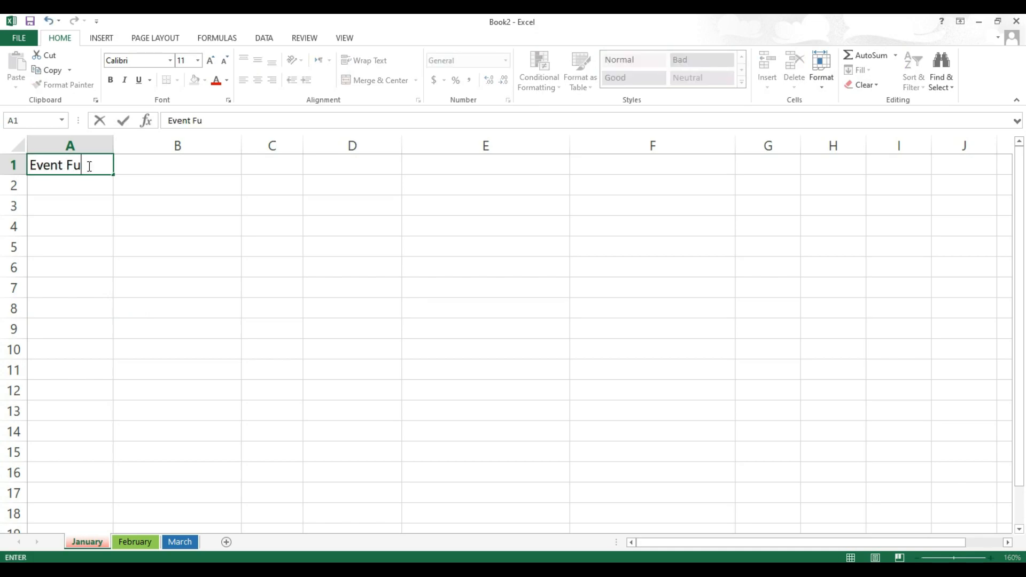
{"action": "type", "text": "ndraiser"}
{"action": "key", "text": "Return"}
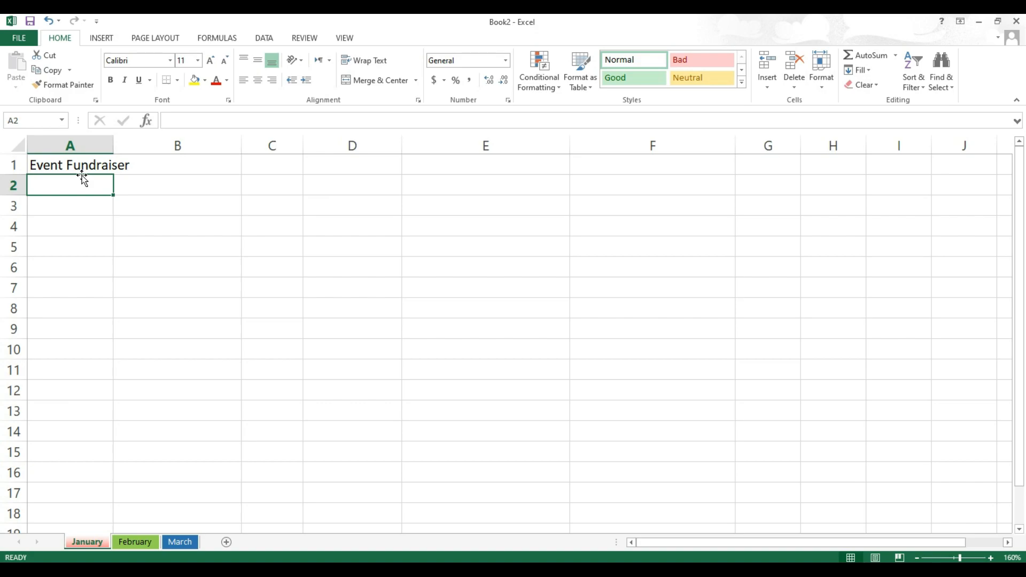
- Examine which cell holds the title by checking B1 and A1, and open A1 for editing without changing it
{"action": "left_click", "coordinate": [117, 168]}
{"action": "left_click", "coordinate": [83, 164]}
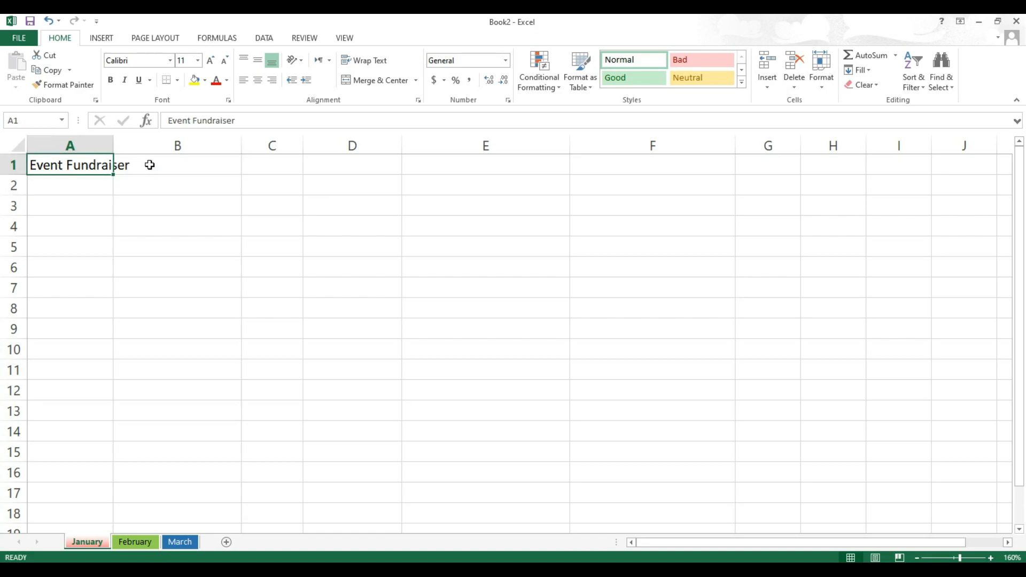
{"action": "double_click", "coordinate": [80, 165]}
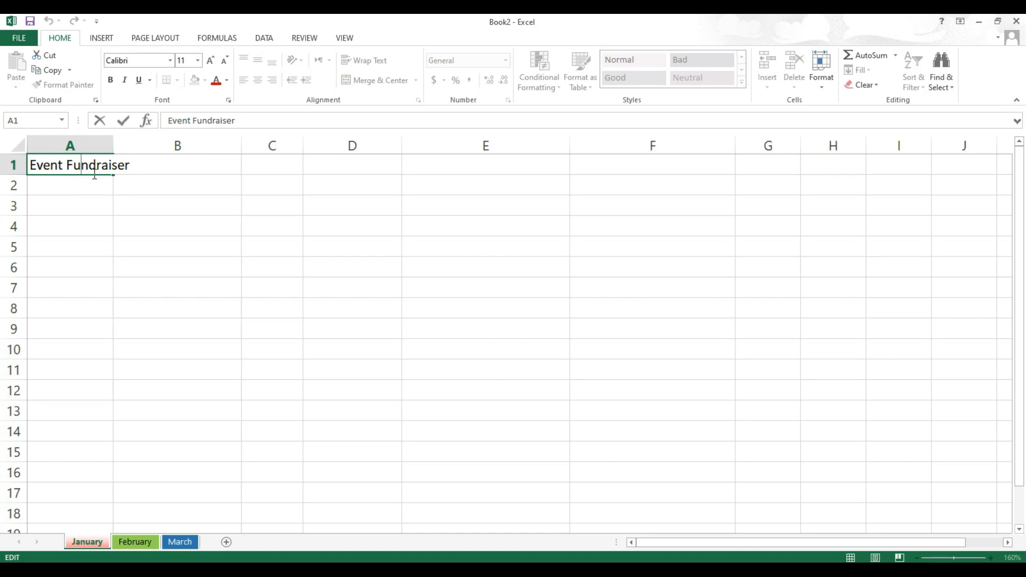
{"action": "left_click", "coordinate": [91, 200]}
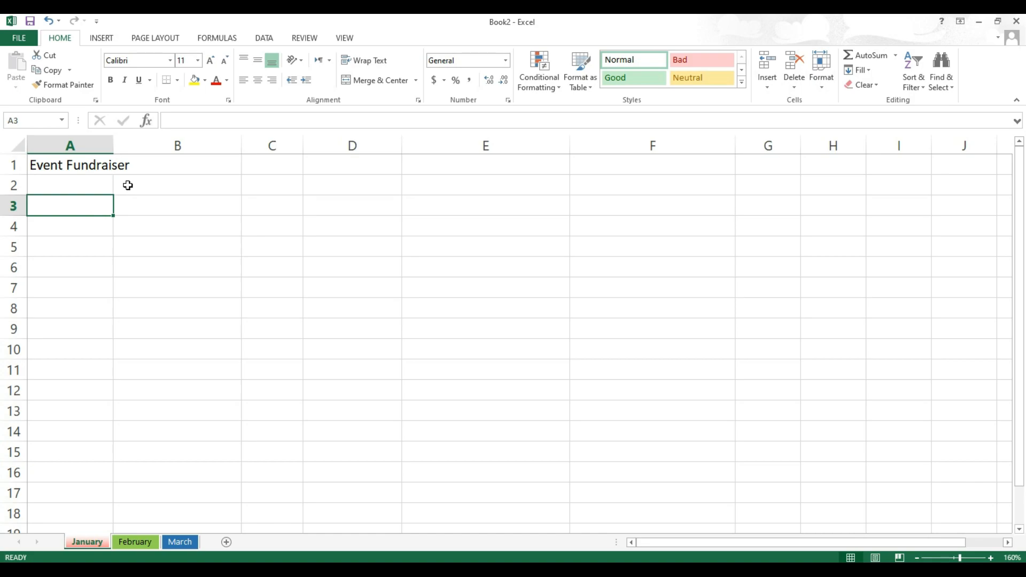
- Enter vnsjdnfsj in cell B1 to see its effect on the overflowing title in A1, and clear B1 again
{"action": "left_click", "coordinate": [202, 167]}
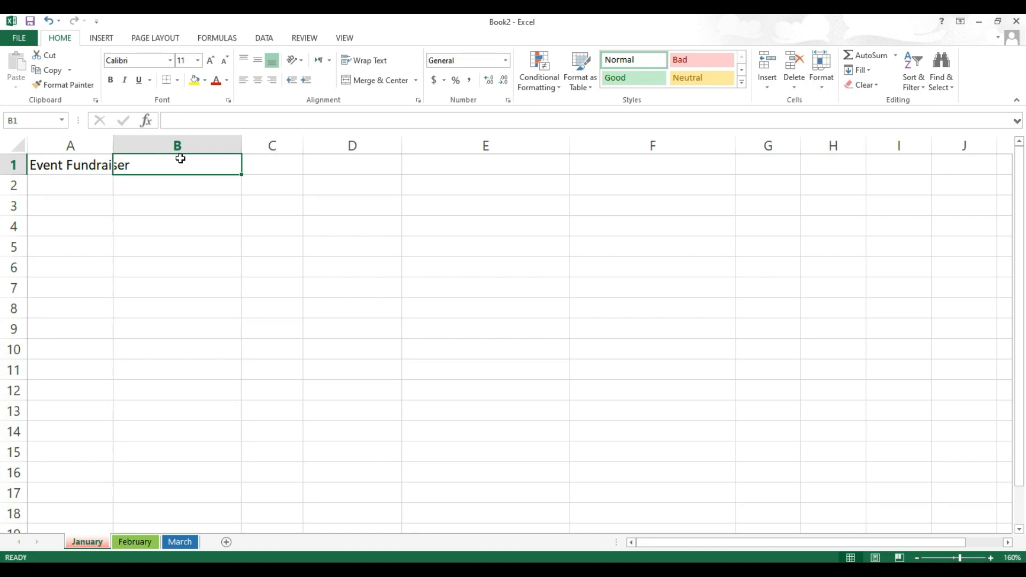
{"action": "type", "text": "vnsjdnfsj"}
{"action": "key", "text": "Return"}
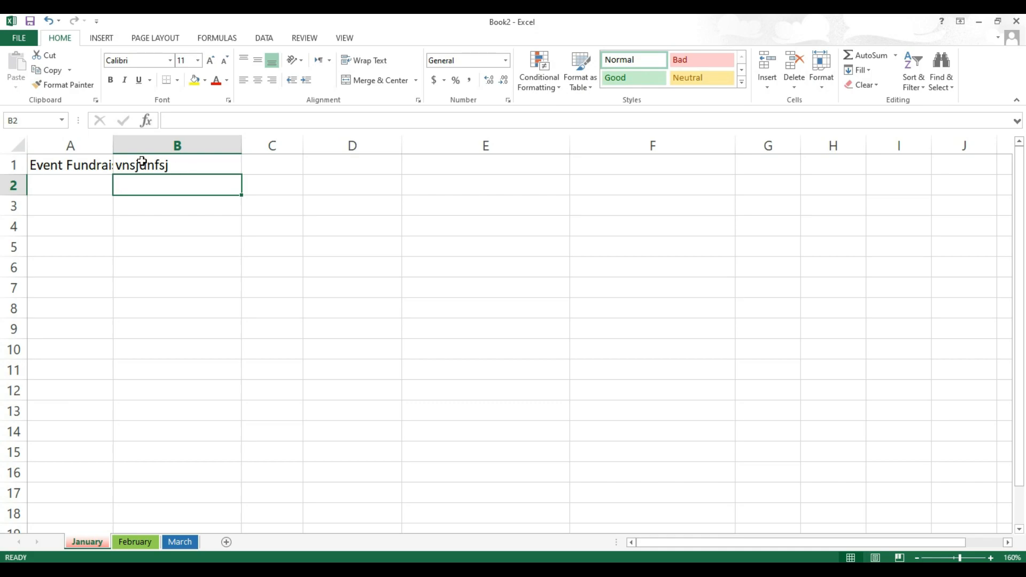
{"action": "key", "text": "Up"}
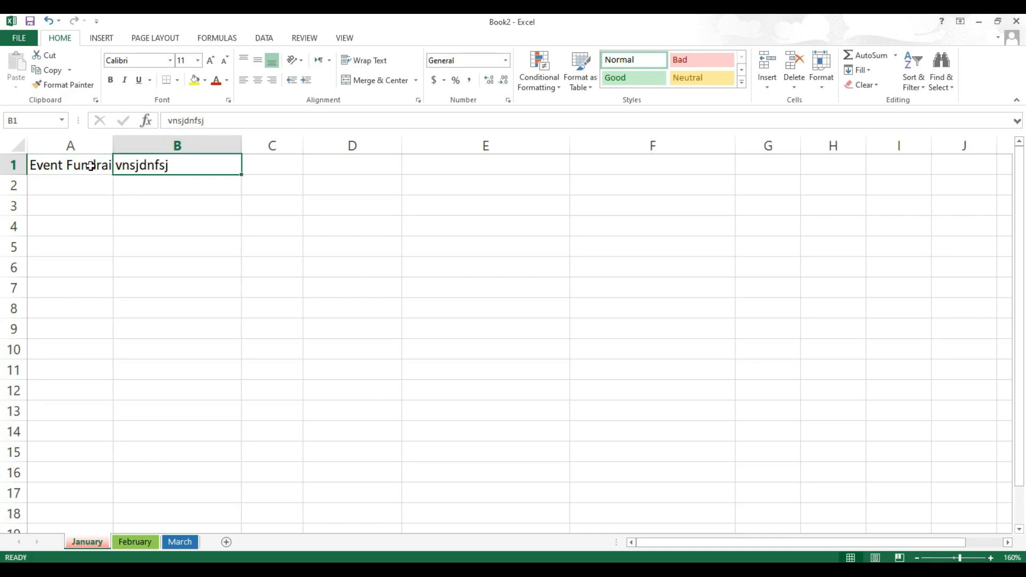
{"action": "key", "text": "Left"}
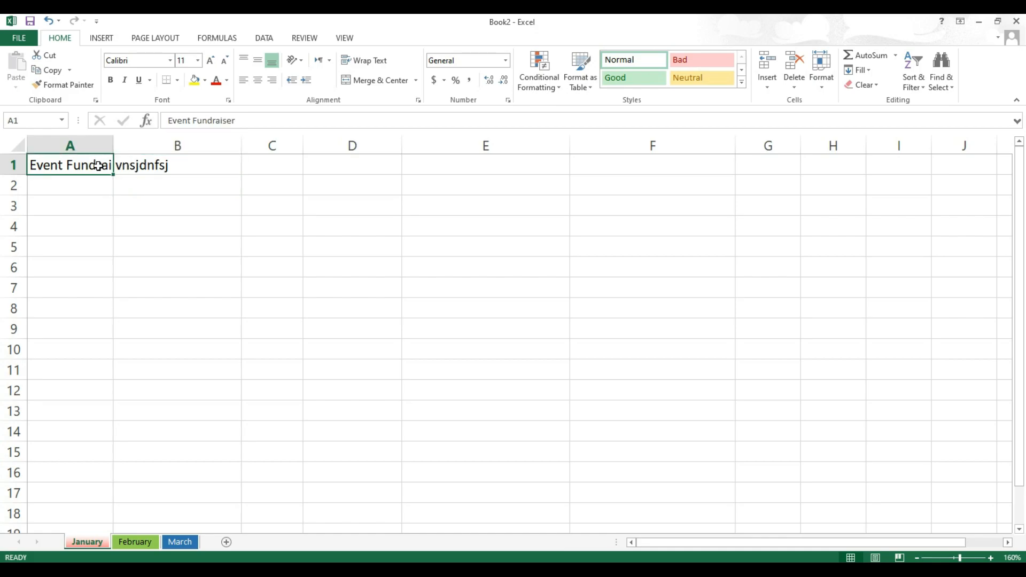
{"action": "left_click", "coordinate": [159, 165]}
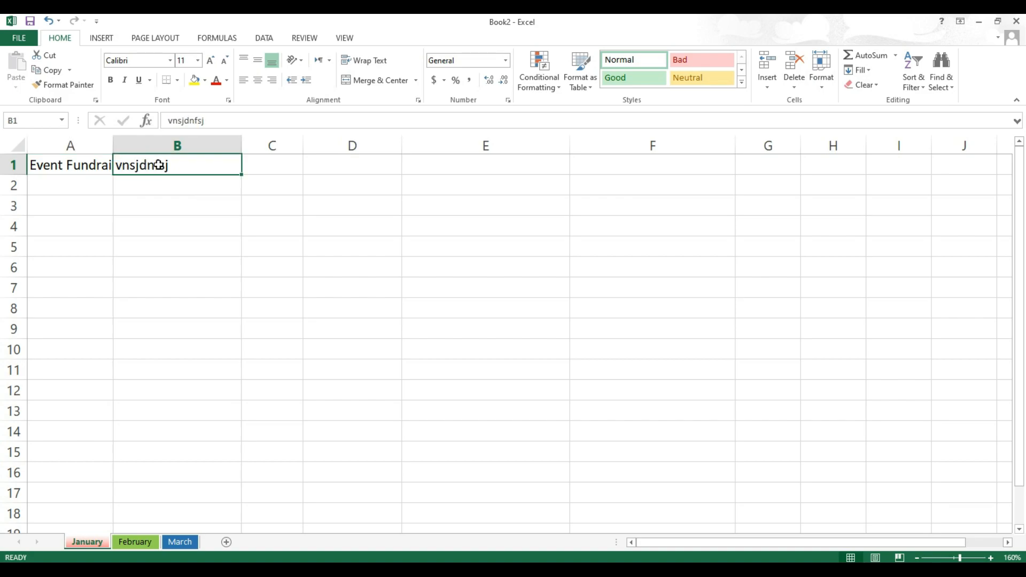
{"action": "key", "text": "Delete"}
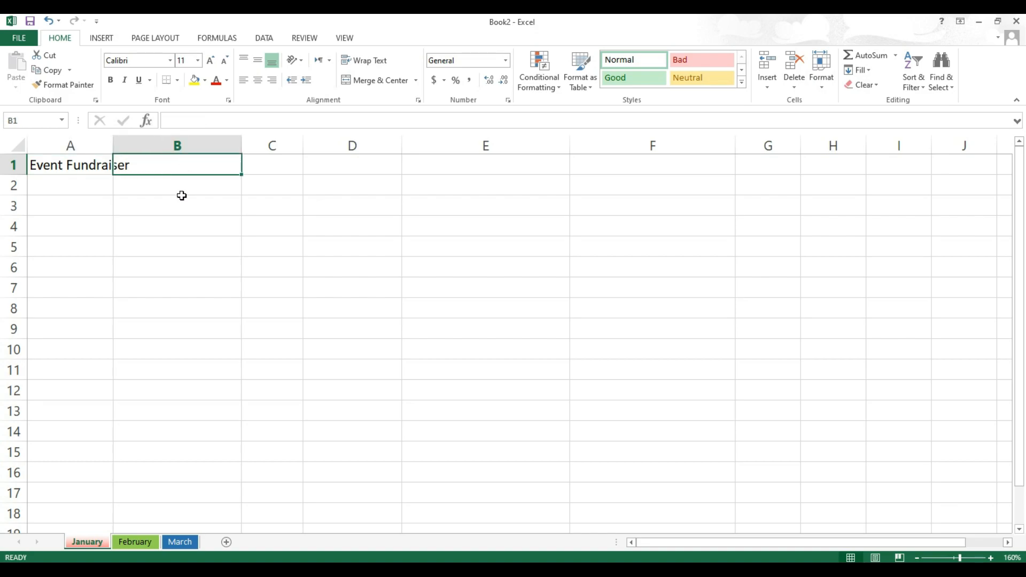
- Widen column A manually to a width of about 14.00 (103 pixels), and select the title cell
{"action": "left_click", "coordinate": [82, 162]}
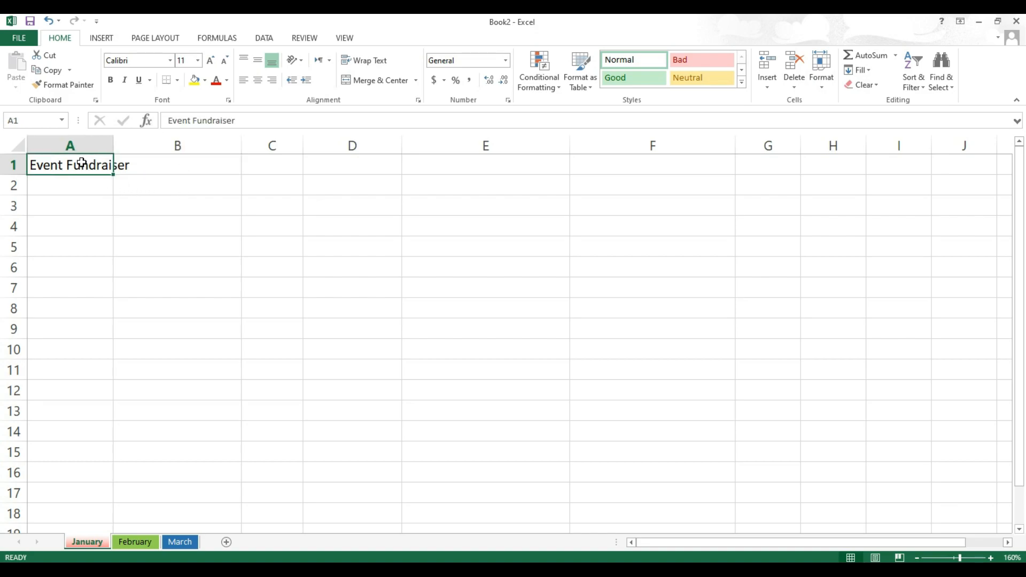
{"action": "left_click", "coordinate": [117, 142]}
{"action": "left_click", "coordinate": [113, 142]}
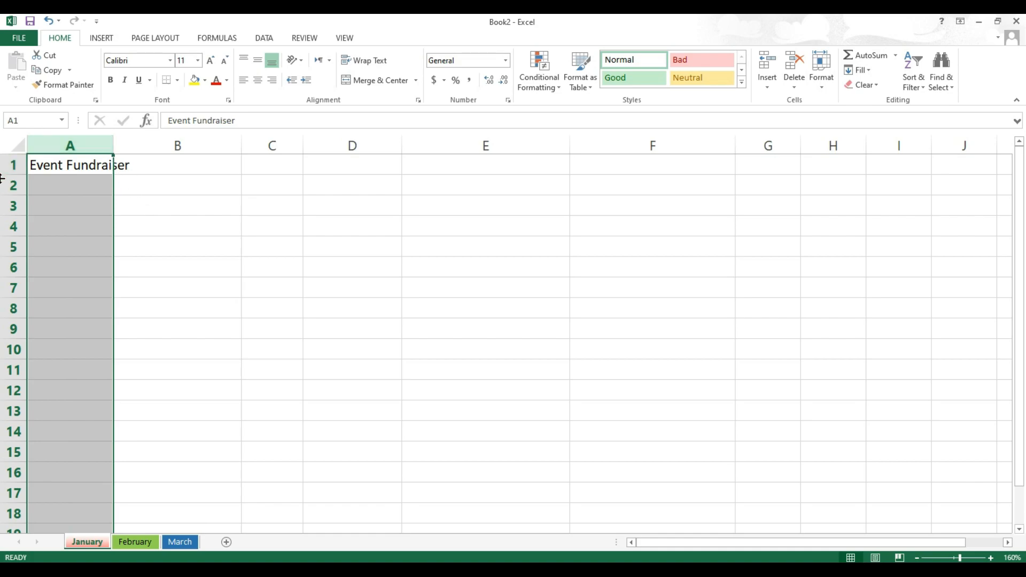
{"action": "left_click", "coordinate": [93, 185]}
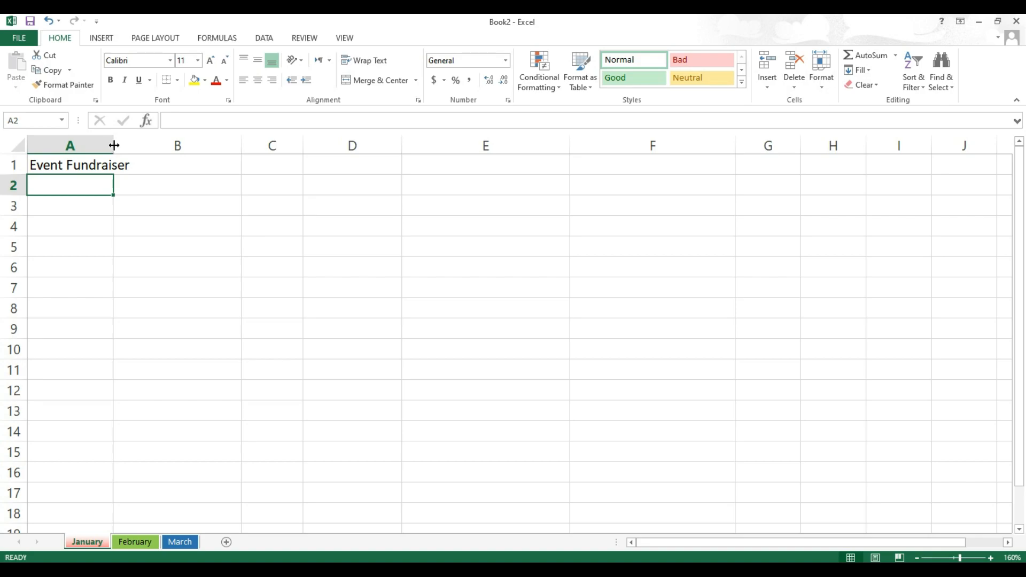
{"action": "left_click_drag", "start_coordinate": [113, 145], "coordinate": [132, 142]}
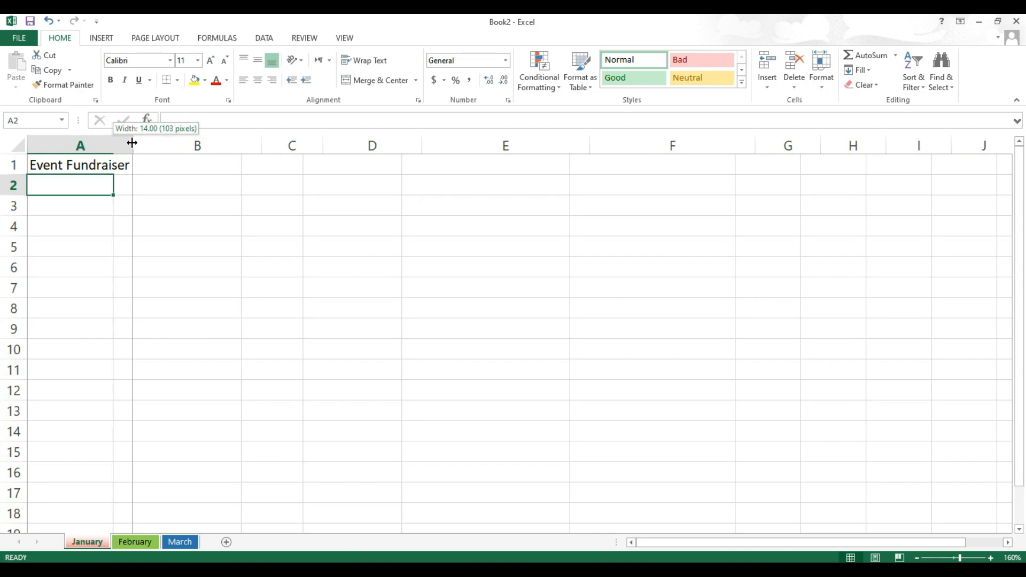
{"action": "left_click_drag", "start_coordinate": [132, 142], "coordinate": [132, 142]}
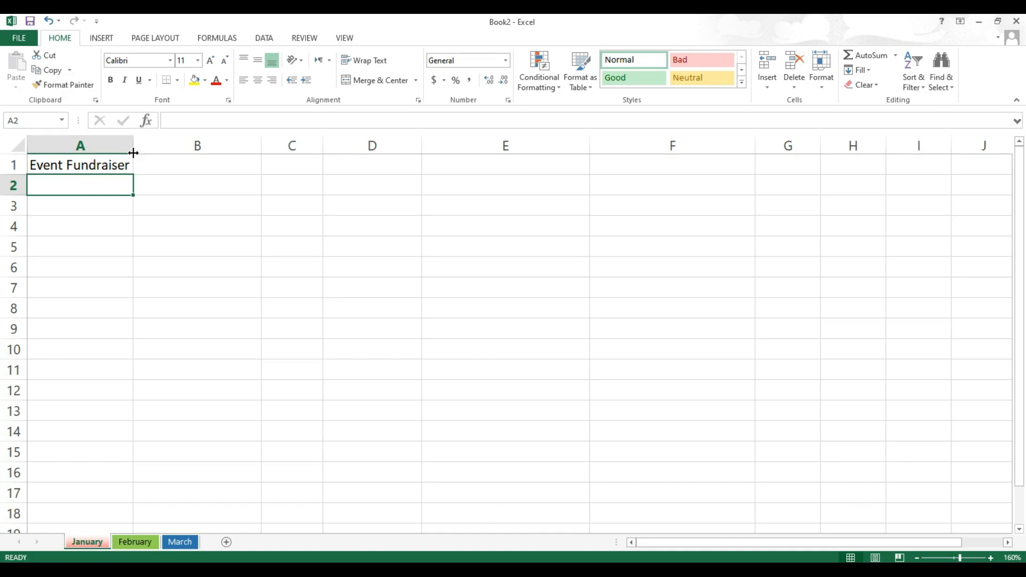
{"action": "left_click", "coordinate": [60, 161]}
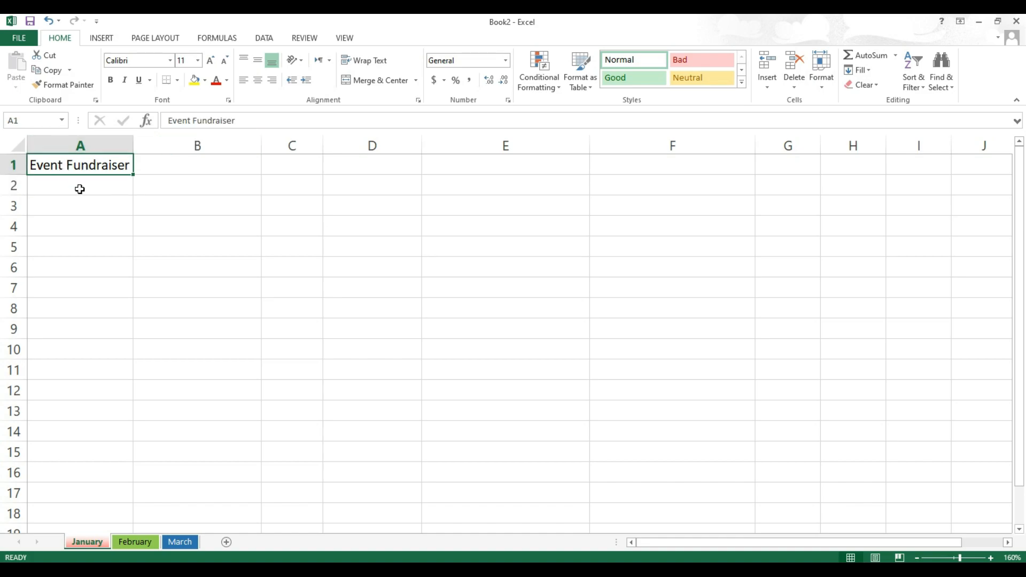
- Narrow column A below the title's length, and AutoFit its width to the contents
{"action": "left_click_drag", "start_coordinate": [133, 144], "coordinate": [103, 147]}
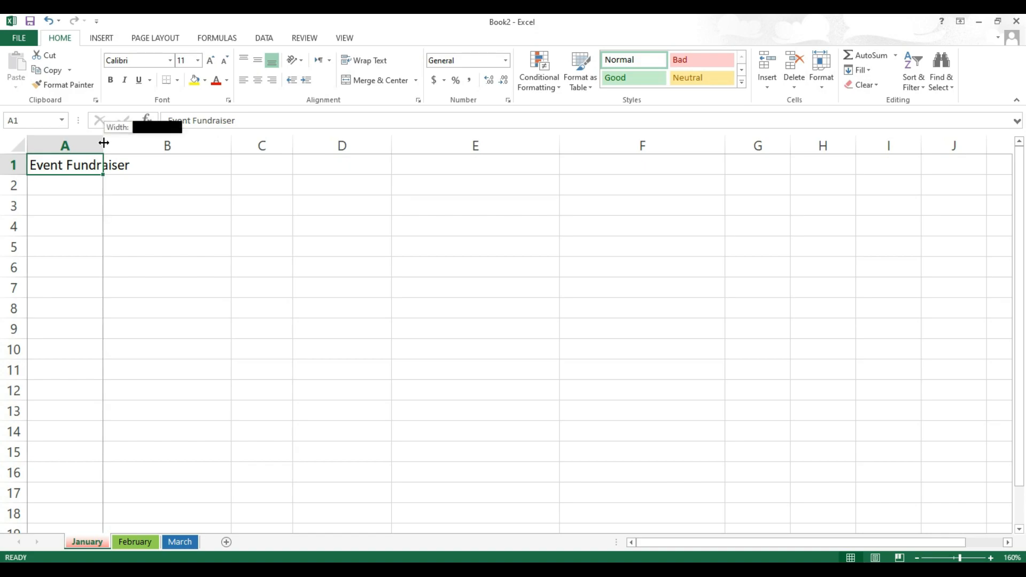
{"action": "double_click", "coordinate": [103, 143]}
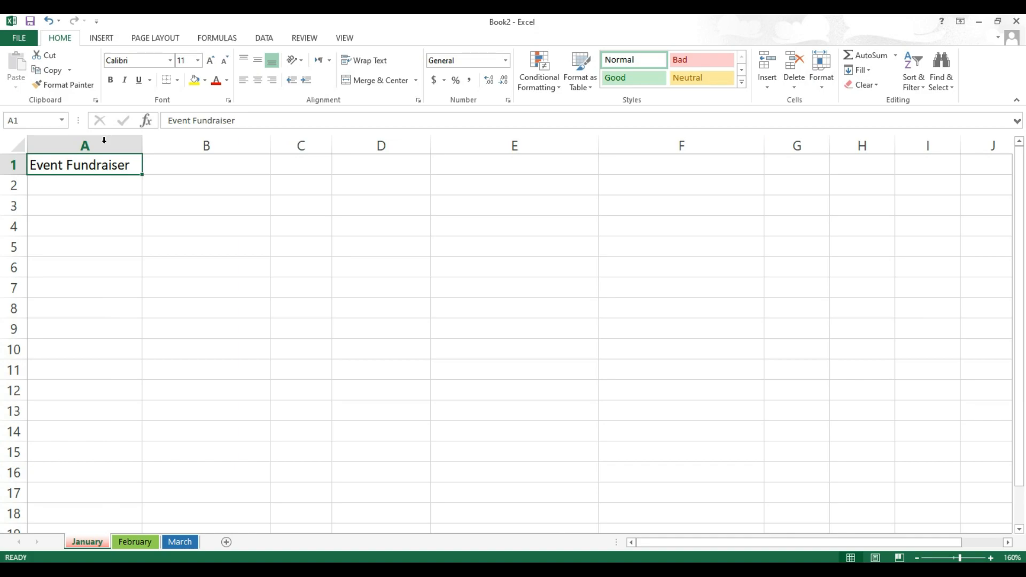
{"action": "mouse_move", "coordinate": [104, 166]}
{"action": "left_mouse_down"}
{"action": "mouse_move", "coordinate": [120, 505]}
{"action": "mouse_move", "coordinate": [117, 124]}
{"action": "mouse_move", "coordinate": [126, 262]}
{"action": "mouse_move", "coordinate": [124, 164]}
{"action": "left_mouse_up"}
{"action": "left_click", "coordinate": [123, 202]}
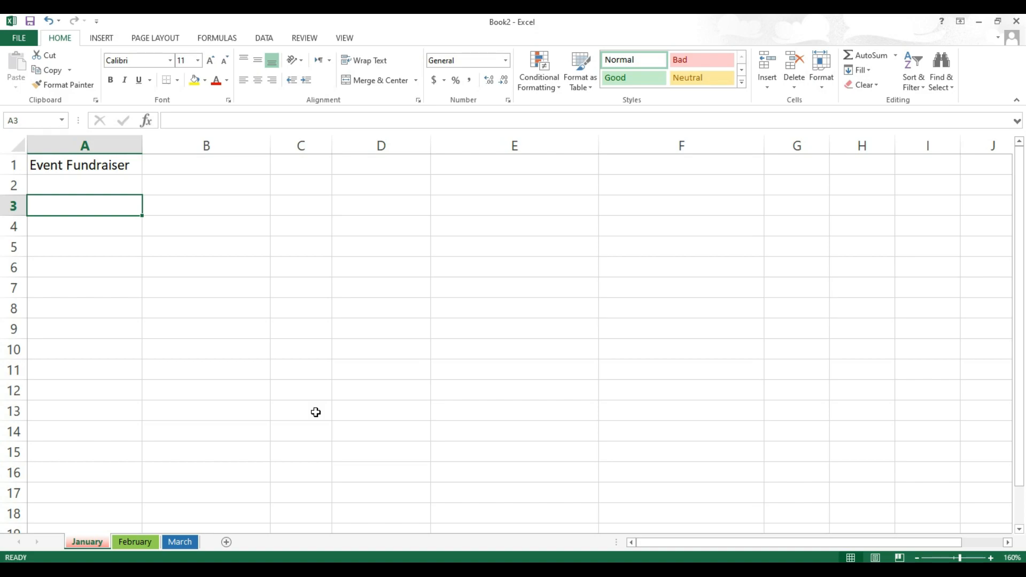
- Enter the column headings Date, Name and Amount in cells A2 to C2
{"action": "left_click", "coordinate": [112, 183]}
{"action": "type", "text": "Date"}
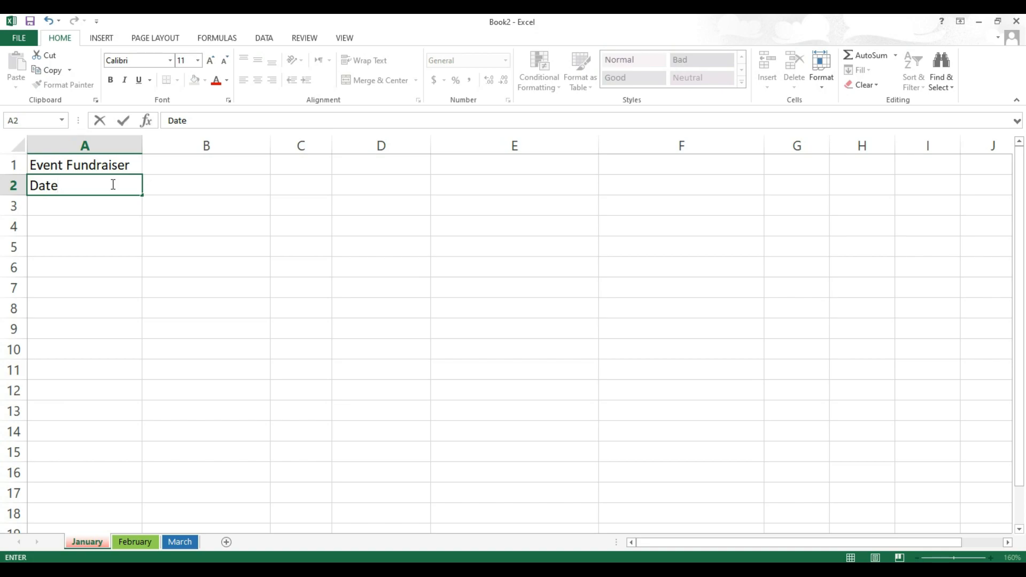
{"action": "key", "text": "Tab"}
{"action": "type", "text": "Name"}
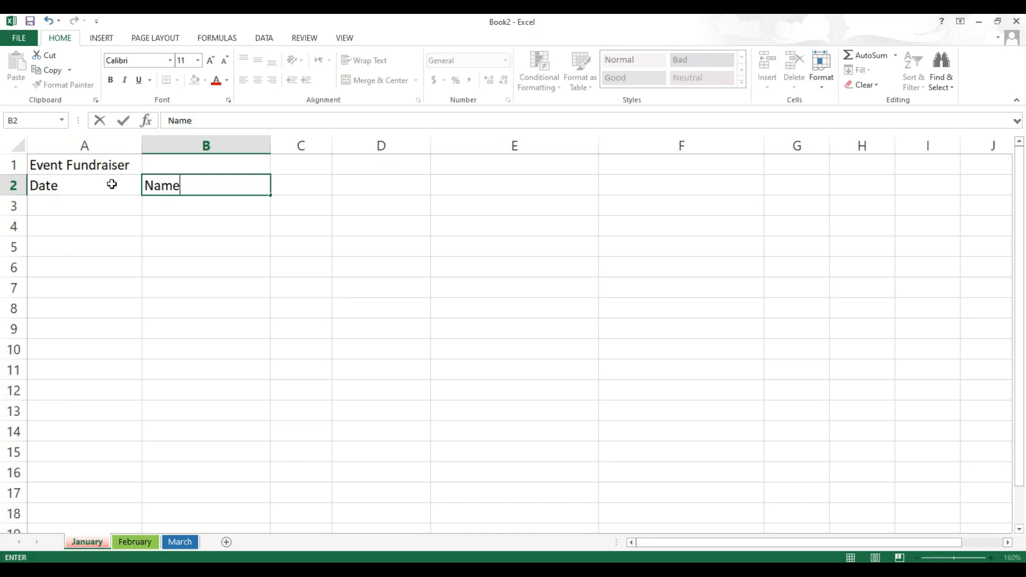
{"action": "key", "text": "Tab"}
{"action": "type", "text": "Amount"}
{"action": "key", "text": "Tab"}
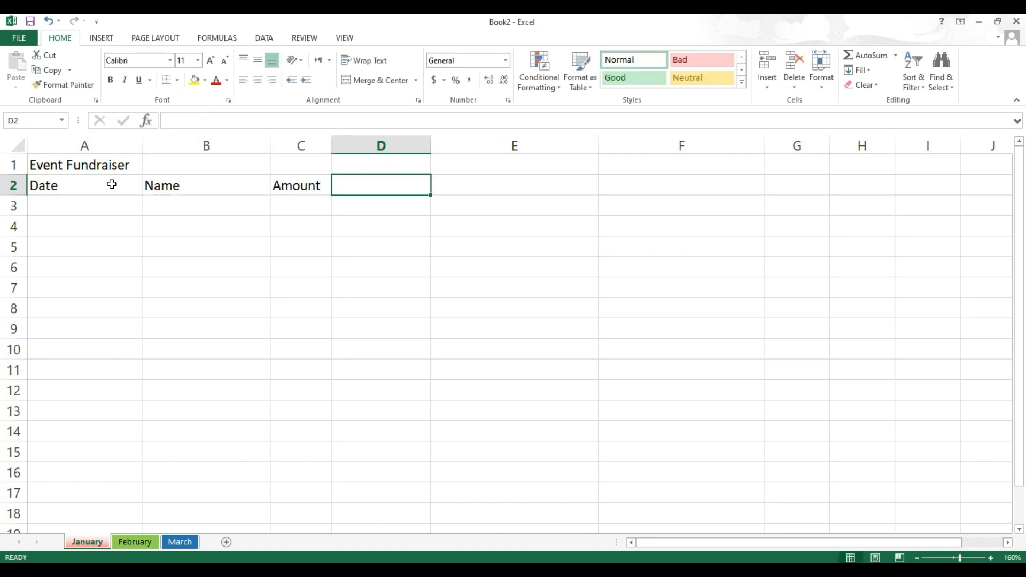
- Enter the column headings Payment Type, Transaction or Cheque No., and Comments in cells D2 to F2
{"action": "type", "text": "Payment Type"}
{"action": "key", "text": "Tab"}
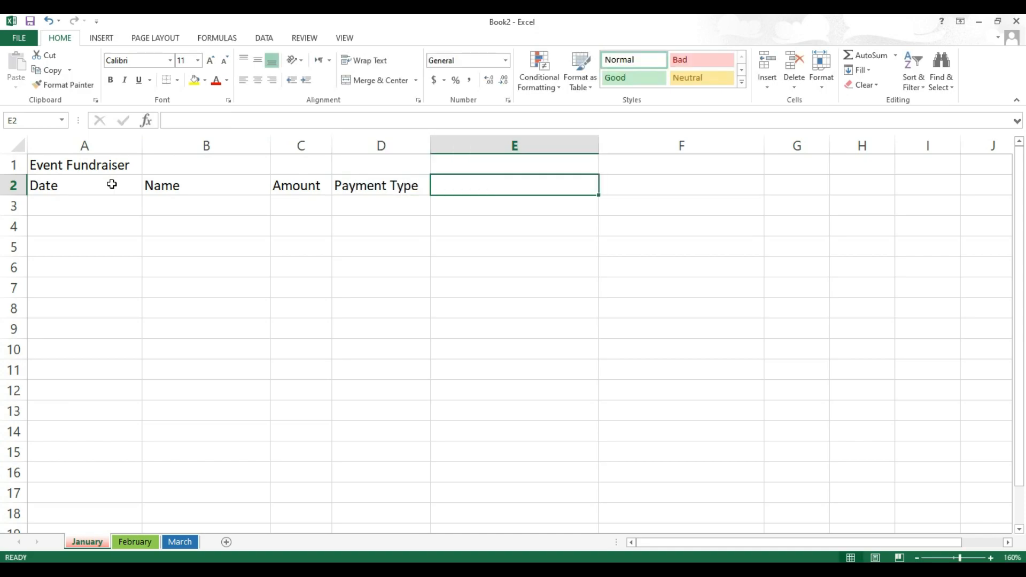
{"action": "type", "text": "Transaction"}
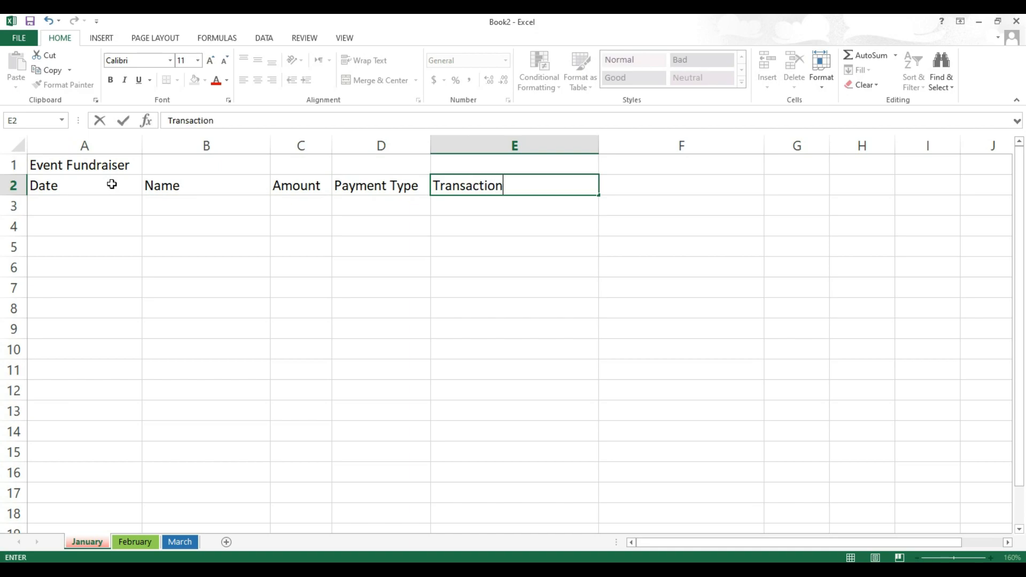
{"action": "type", "text": " or Cheque No."}
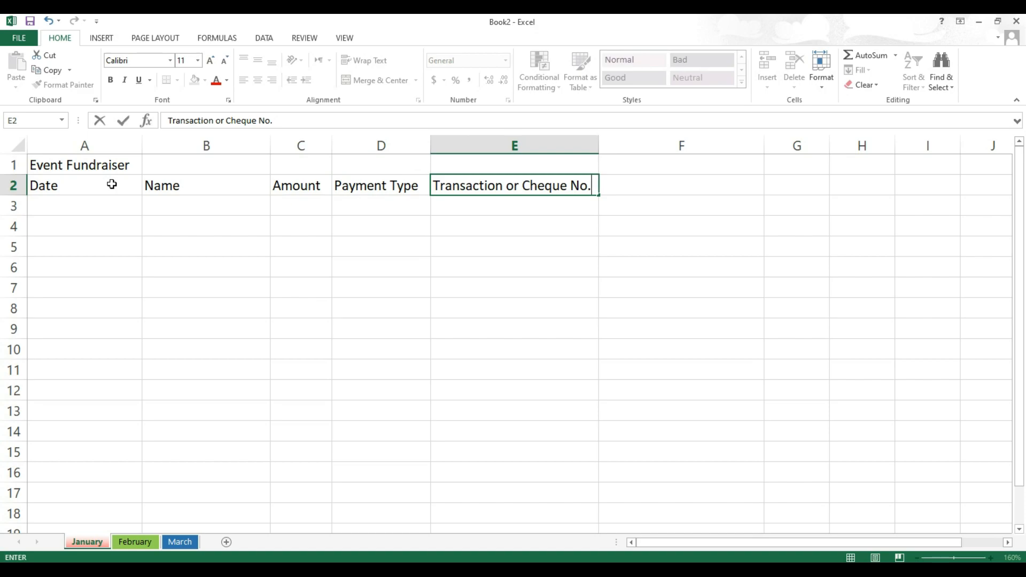
{"action": "key", "text": "ctrl+Return"}
{"action": "key", "text": "Tab"}
{"action": "type", "text": "Comments"}
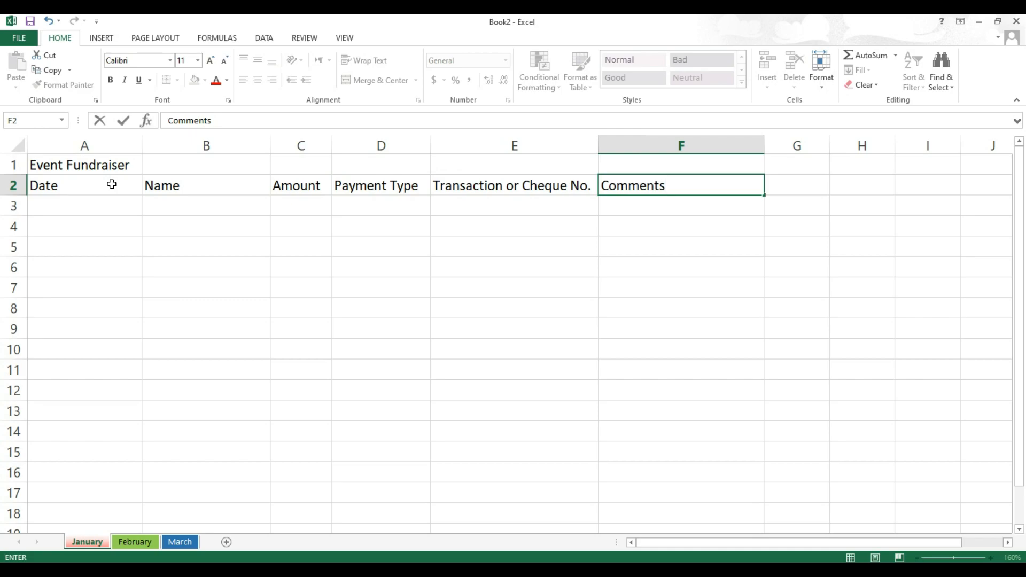
{"action": "key", "text": "Return"}
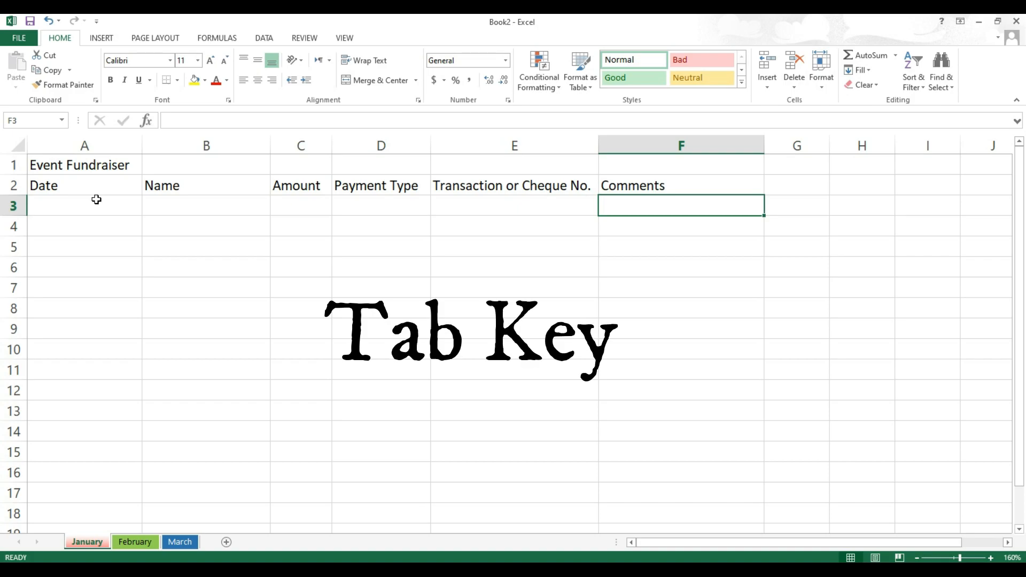
- Move the active cell one column at a time along row 3 from F3 to L3
{"action": "key", "text": "Tab"}
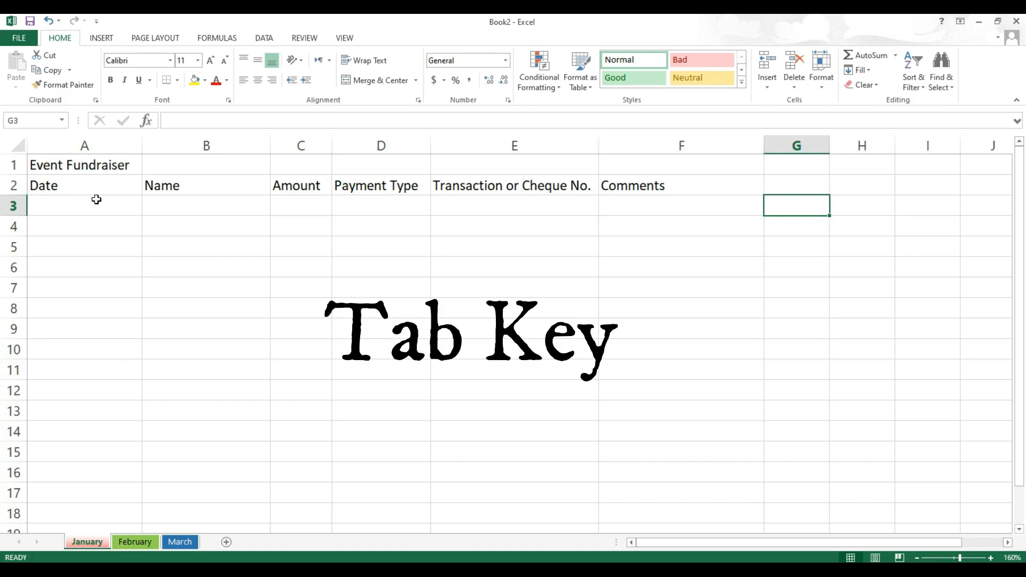
{"action": "key", "text": "Tab"}
{"action": "key", "text": "Tab"}
{"action": "key", "text": "Tab"}
{"action": "key", "text": "Tab"}
{"action": "key", "text": "Tab"}
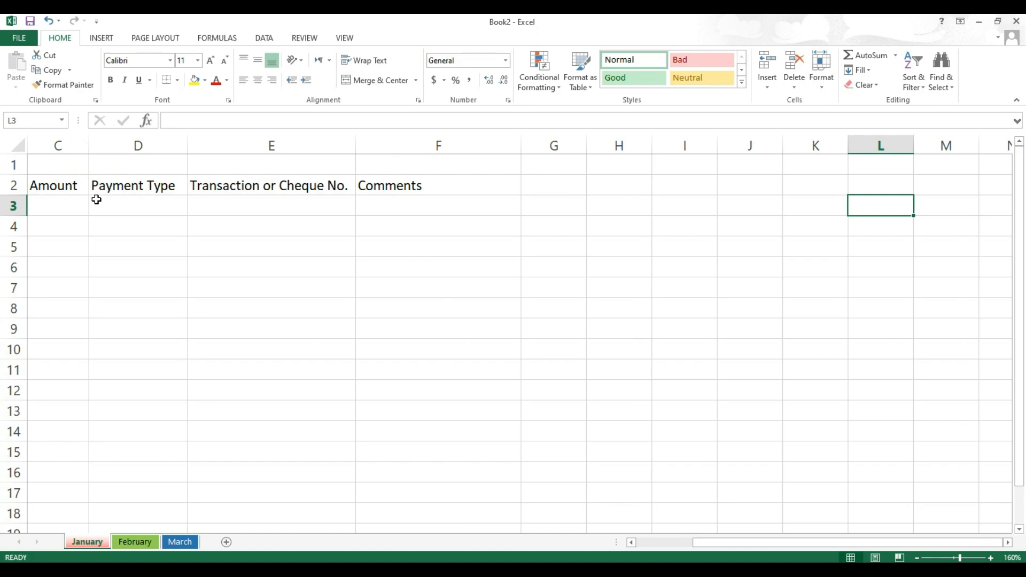
- Move the active cell back one column at a time along row 3 from L3 to A3
{"action": "key", "text": "shift+Tab"}
{"action": "key", "text": "shift+Tab"}
{"action": "key", "text": "shift+Tab"}
{"action": "key", "text": "shift+Tab"}
{"action": "key", "text": "shift+Tab"}
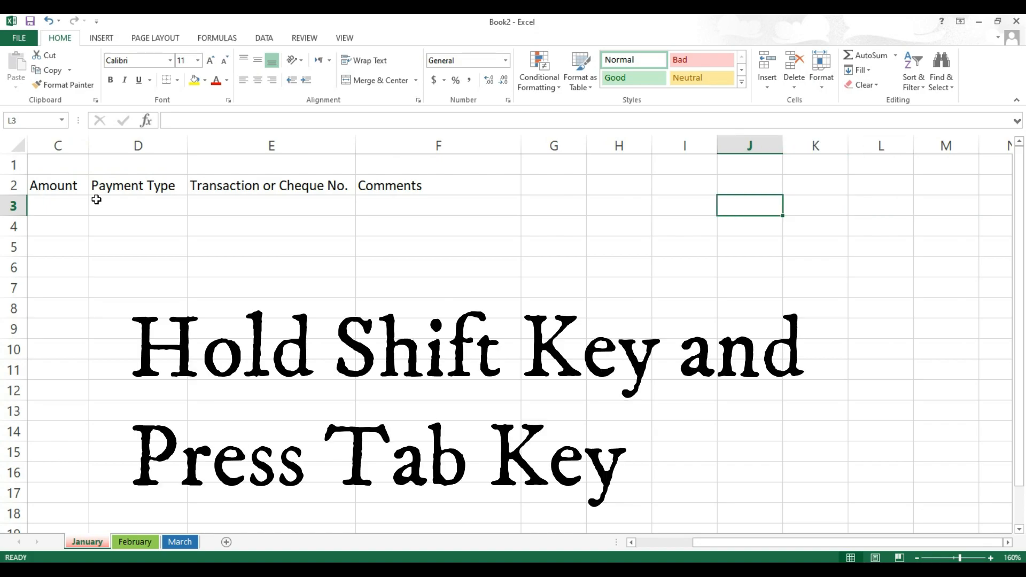
{"action": "key", "text": "shift+Tab"}
{"action": "key", "text": "shift+Tab"}
{"action": "key", "text": "shift+Tab"}
{"action": "key", "text": "shift+Tab"}
{"action": "key", "text": "shift+Tab"}
{"action": "key", "text": "shift+Tab"}
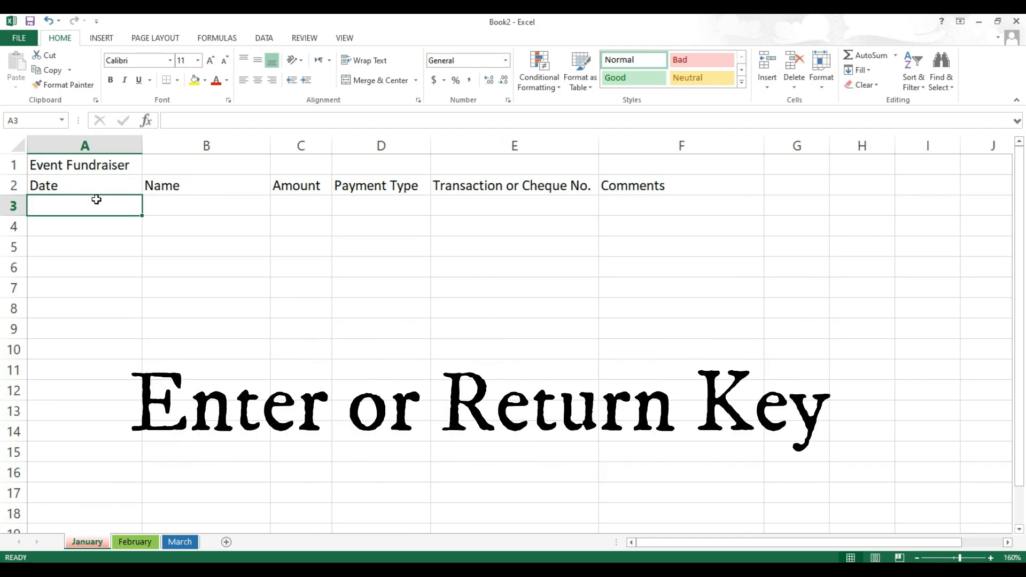
- Move the active cell down row by row from row 3, through column F to F8
{"action": "key", "text": "Return"}
{"action": "key", "text": "Return"}
{"action": "key", "text": "Return"}
{"action": "key", "text": "Return"}
{"action": "key", "text": "Return"}
{"action": "key", "text": "Return"}
{"action": "key", "text": "Return"}
{"action": "key", "text": "Return"}
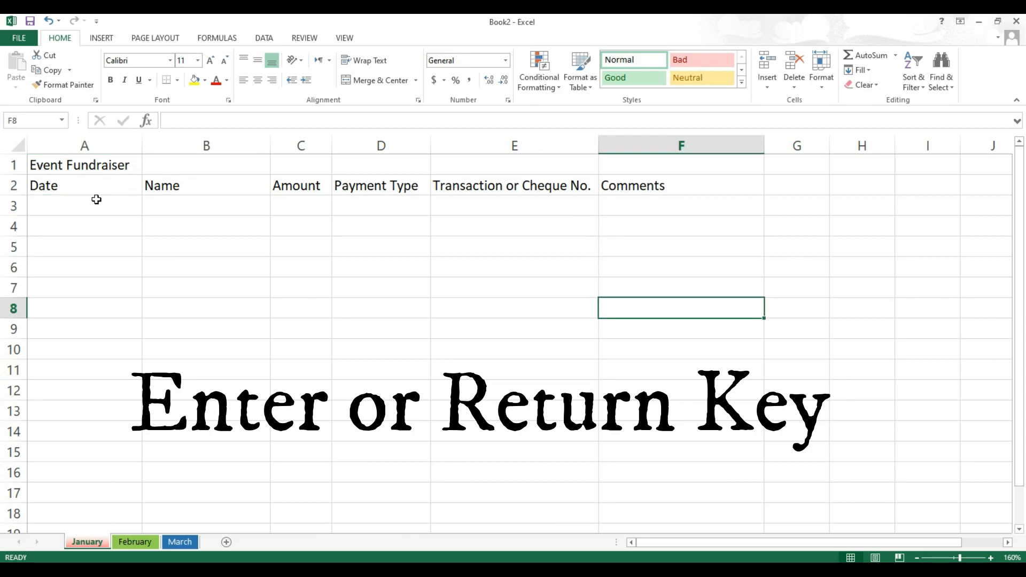
- Move the active cell down column F row by row from F8 to F18
{"action": "key", "text": "Return"}
{"action": "key", "text": "Return"}
{"action": "key", "text": "Return"}
{"action": "key", "text": "Return"}
{"action": "key", "text": "Return"}
{"action": "key", "text": "Return"}
{"action": "key", "text": "Return"}
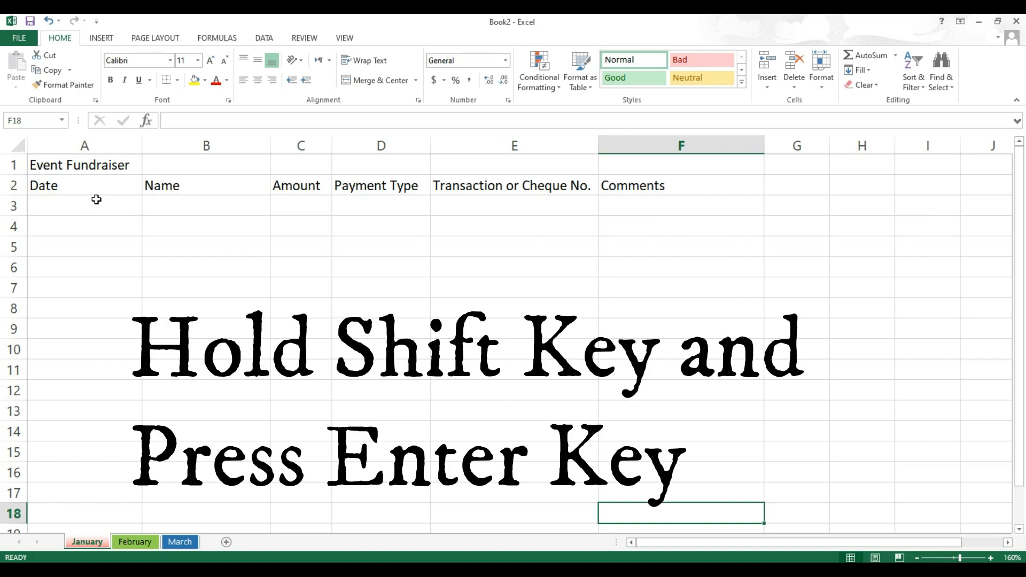
- Move the active cell back up column F row by row from F18 to F2
{"action": "key", "text": "shift+Return"}
{"action": "key", "text": "shift+Return"}
{"action": "key", "text": "shift+Return"}
{"action": "key", "text": "shift+Return"}
{"action": "key", "text": "shift+Return"}
{"action": "key", "text": "shift+Return"}
{"action": "key", "text": "shift+Return"}
{"action": "key", "text": "shift+Return"}
{"action": "key", "text": "shift+Return"}
{"action": "key", "text": "shift+Return"}
{"action": "key", "text": "shift+Return"}
{"action": "key", "text": "shift+Return"}
{"action": "key", "text": "shift+Return"}
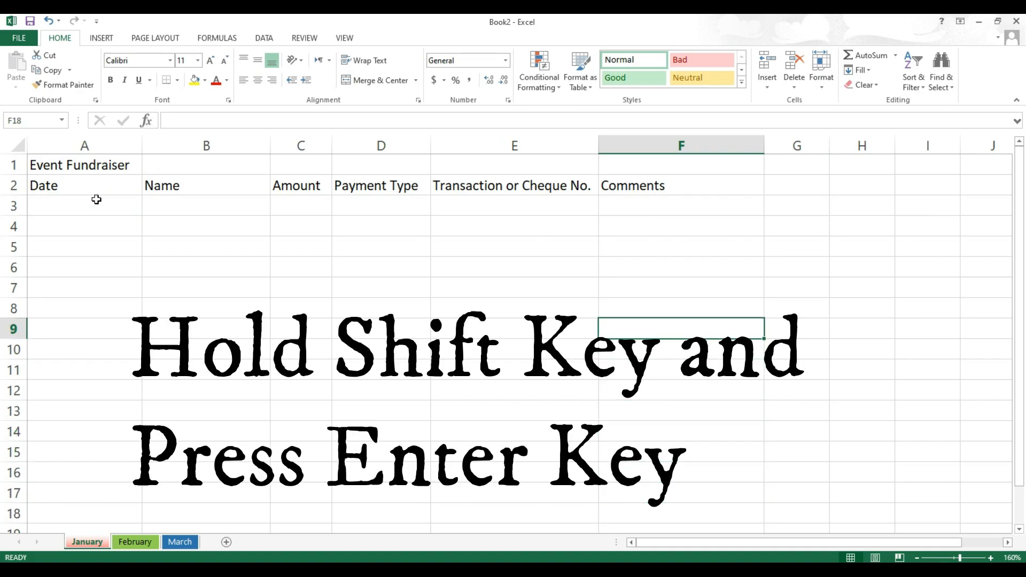
{"action": "key", "text": "shift+Return"}
{"action": "key", "text": "shift+Return"}
{"action": "key", "text": "shift+Return"}
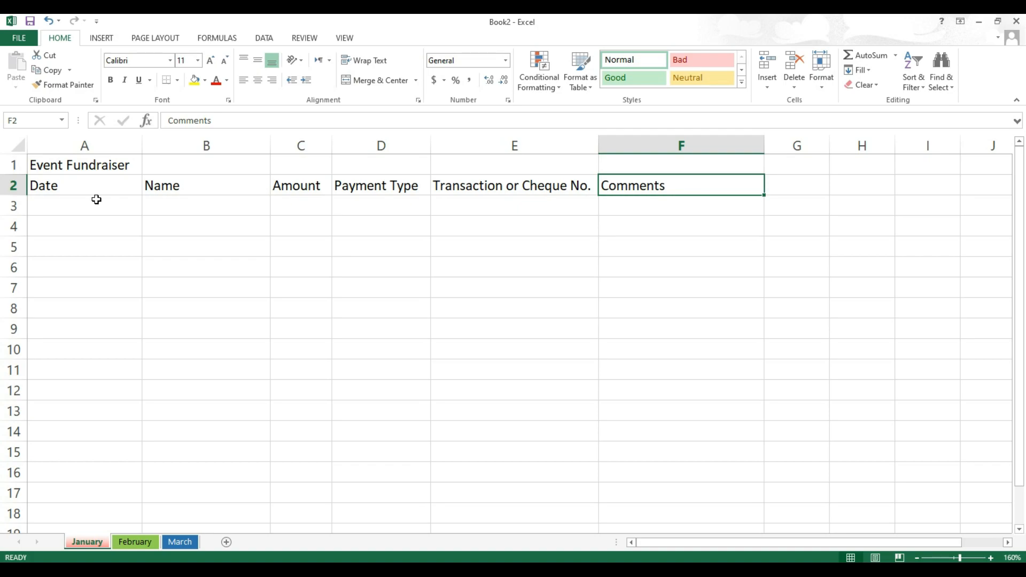
- Move the active cell back along row 2 from F2 to C2 and down column C to C7
{"action": "key", "text": "shift+Tab"}
{"action": "key", "text": "shift+Tab"}
{"action": "key", "text": "shift+Tab"}
{"action": "key", "text": "Down"}
{"action": "key", "text": "Down"}
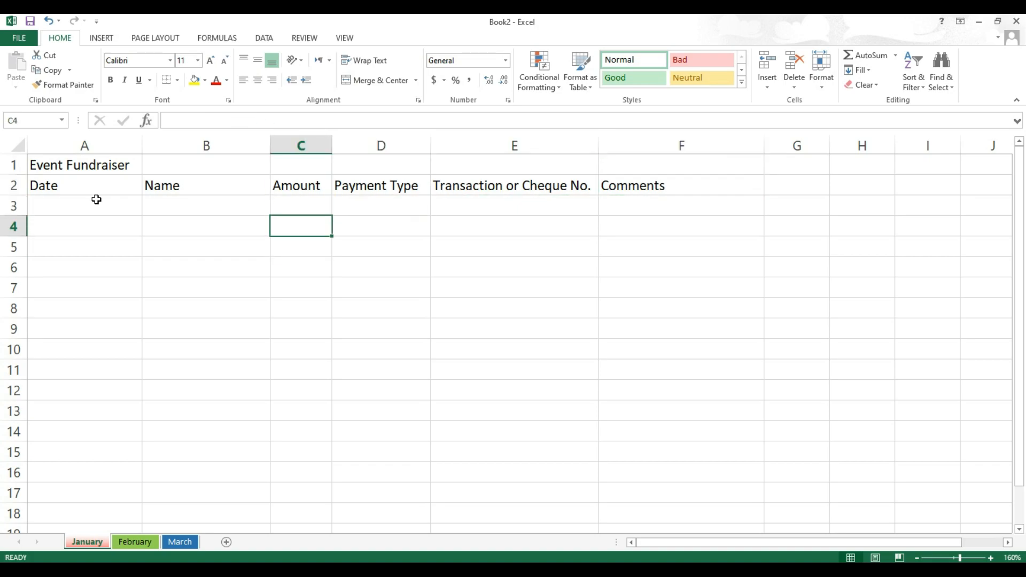
{"action": "key", "text": "Down"}
{"action": "key", "text": "Down"}
{"action": "key", "text": "Down"}
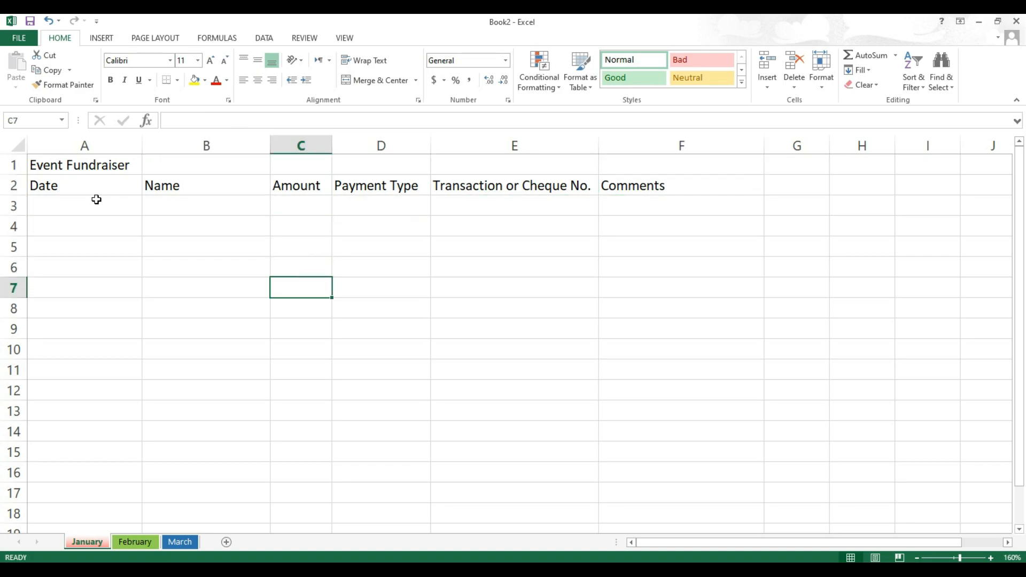
- Select individual cells directly with the pointer, going from D9 to D6, B6 and E4
{"action": "left_click", "coordinate": [381, 327]}
{"action": "left_click", "coordinate": [346, 267]}
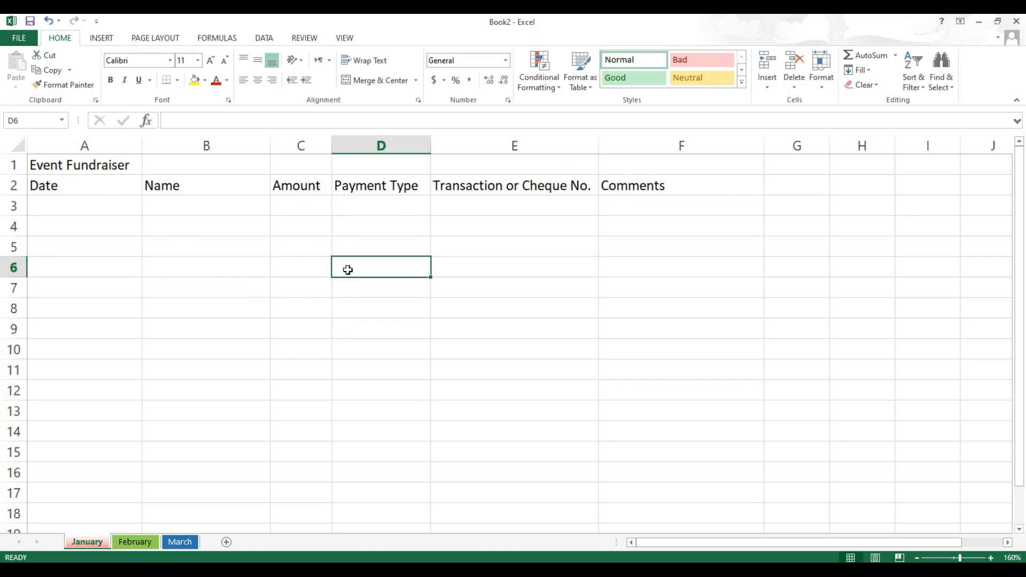
{"action": "left_click", "coordinate": [236, 268]}
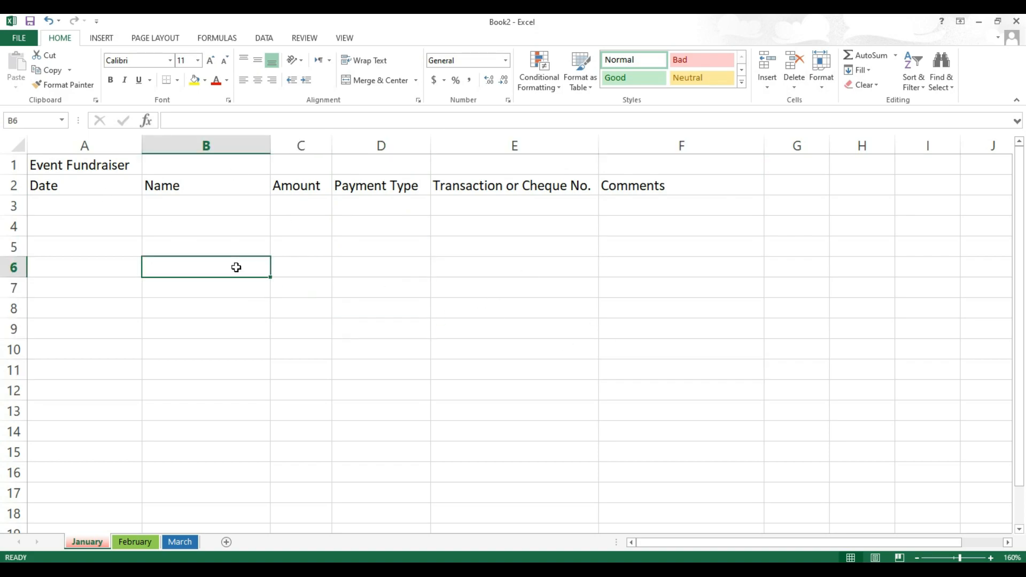
{"action": "left_click", "coordinate": [443, 220]}
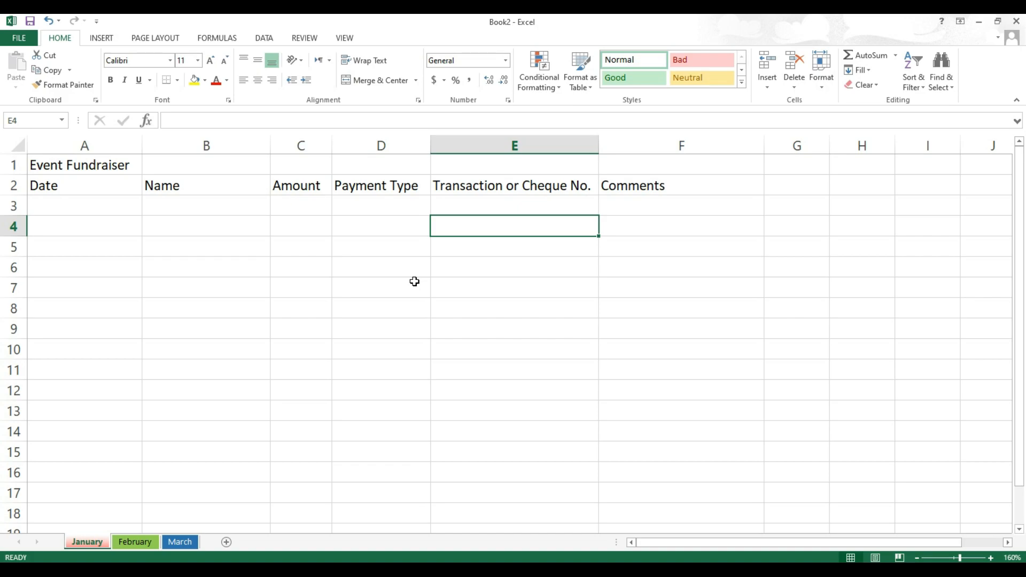
- Change the font of the Event Fundraiser title in cell A1 to Arial
{"action": "left_click_drag", "start_coordinate": [89, 165], "coordinate": [669, 185]}
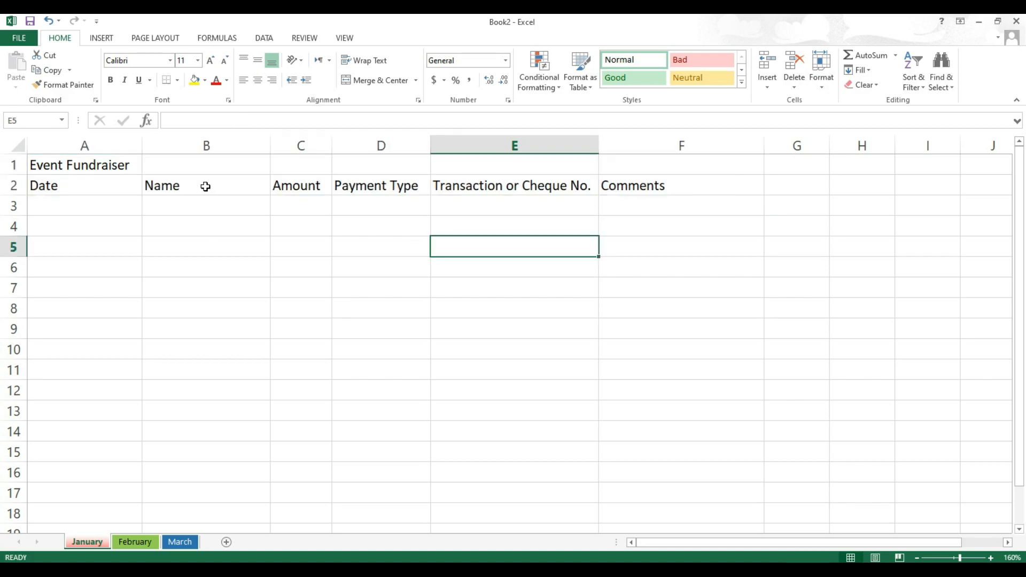
{"action": "left_click", "coordinate": [105, 166]}
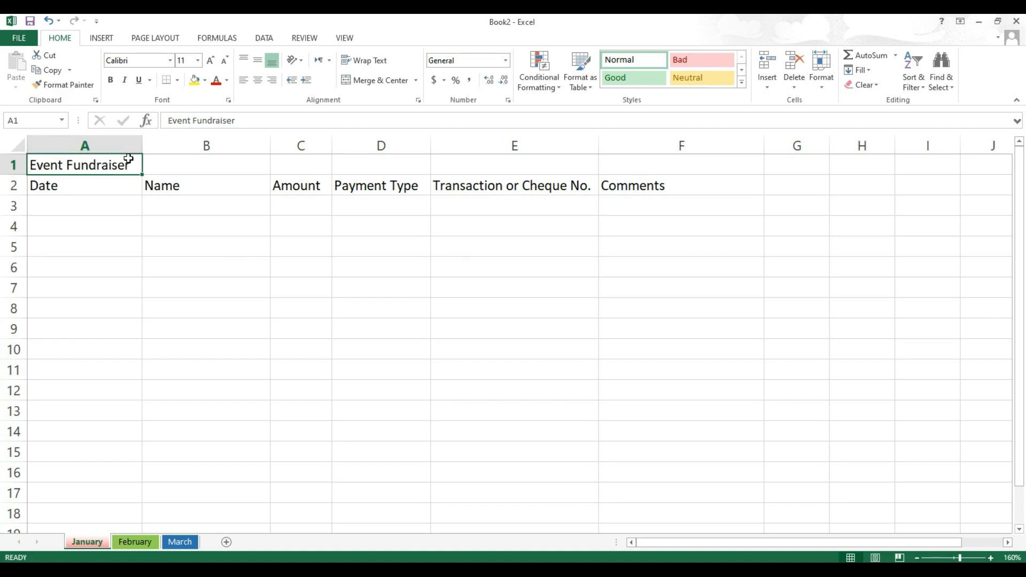
{"action": "left_click", "coordinate": [172, 62]}
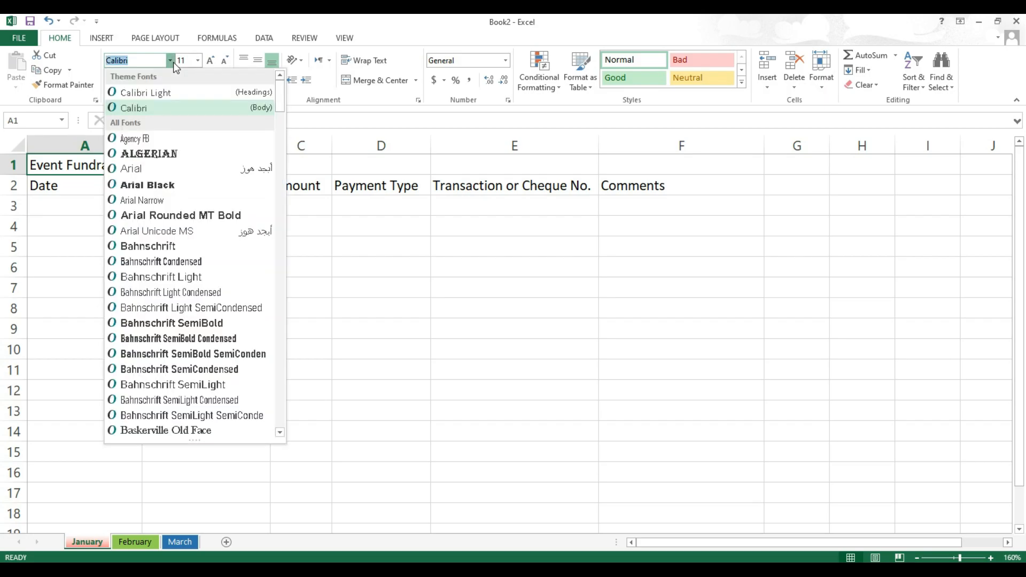
{"action": "left_click", "coordinate": [158, 171]}
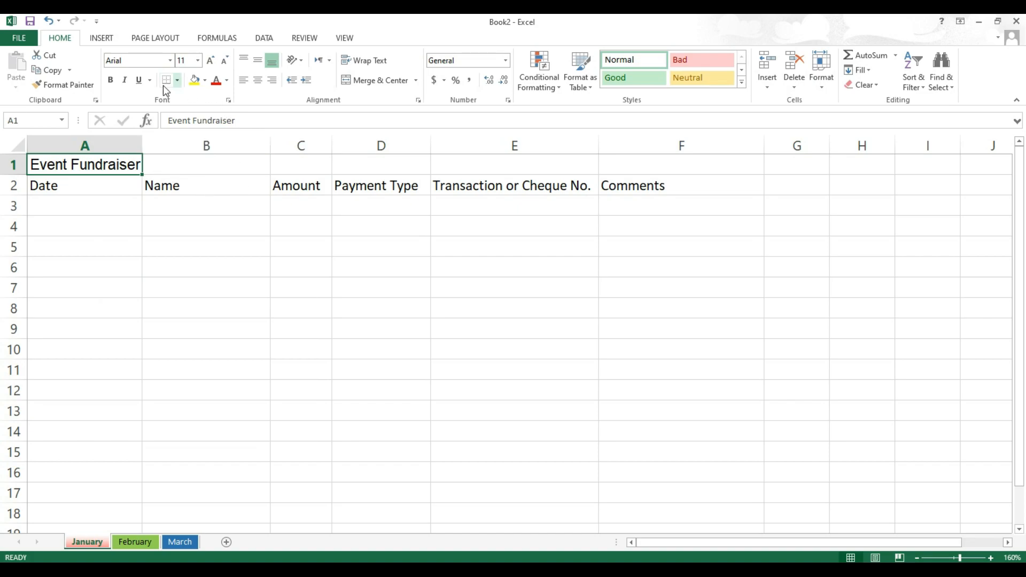
- Set the font size of the title in A1 to 28
{"action": "left_click", "coordinate": [199, 61]}
{"action": "left_click", "coordinate": [197, 61]}
{"action": "left_click", "coordinate": [198, 61]}
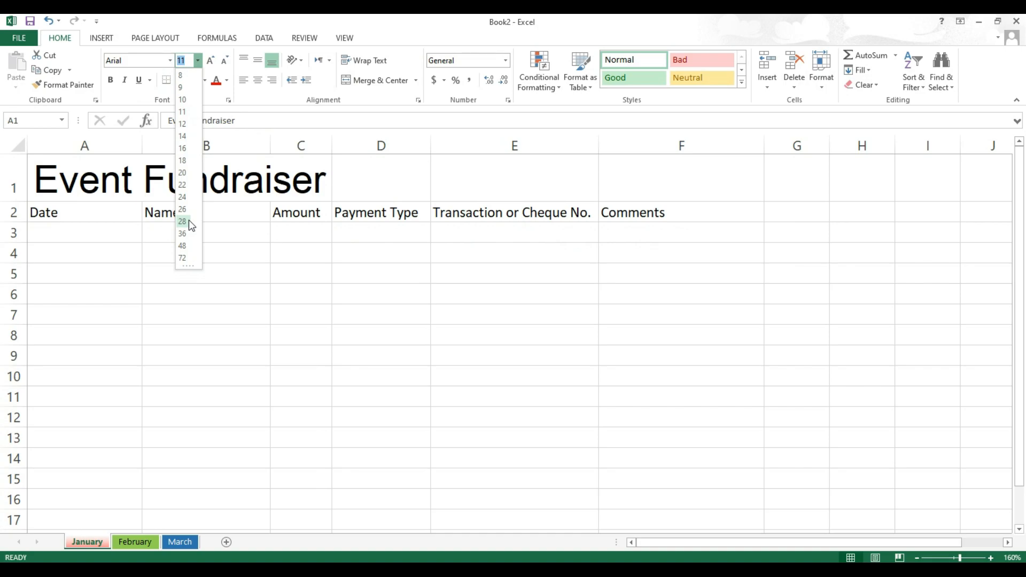
{"action": "left_click", "coordinate": [183, 221]}
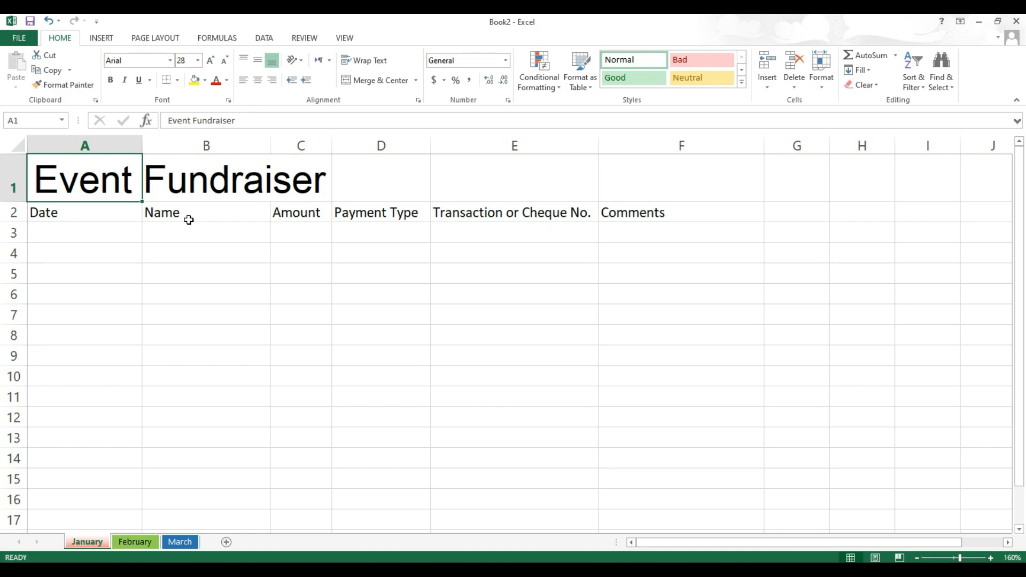
- Undo the title's font size change, redo it, and undo it once more
{"action": "left_click_drag", "start_coordinate": [91, 177], "coordinate": [269, 179]}
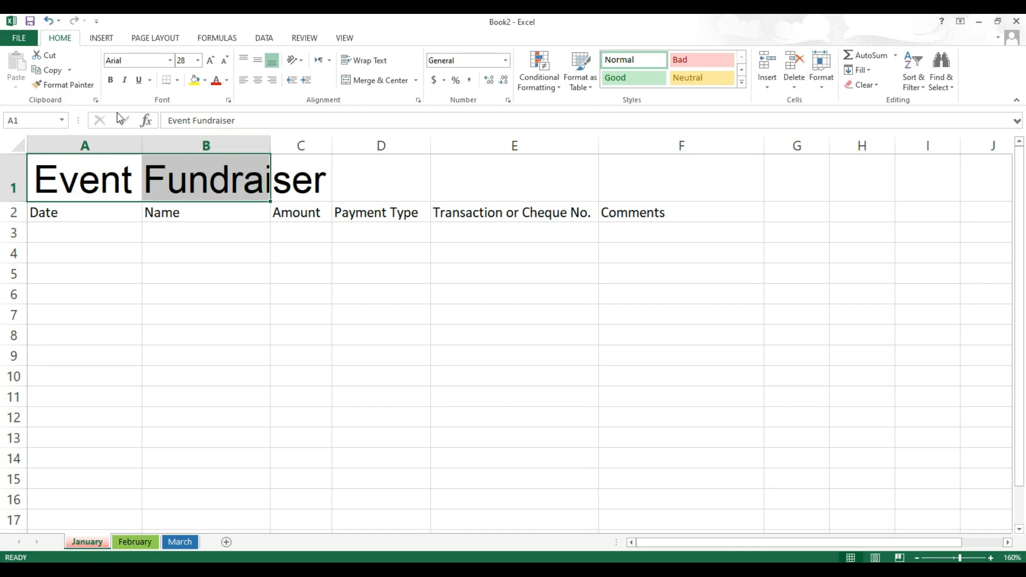
{"action": "left_click", "coordinate": [50, 23]}
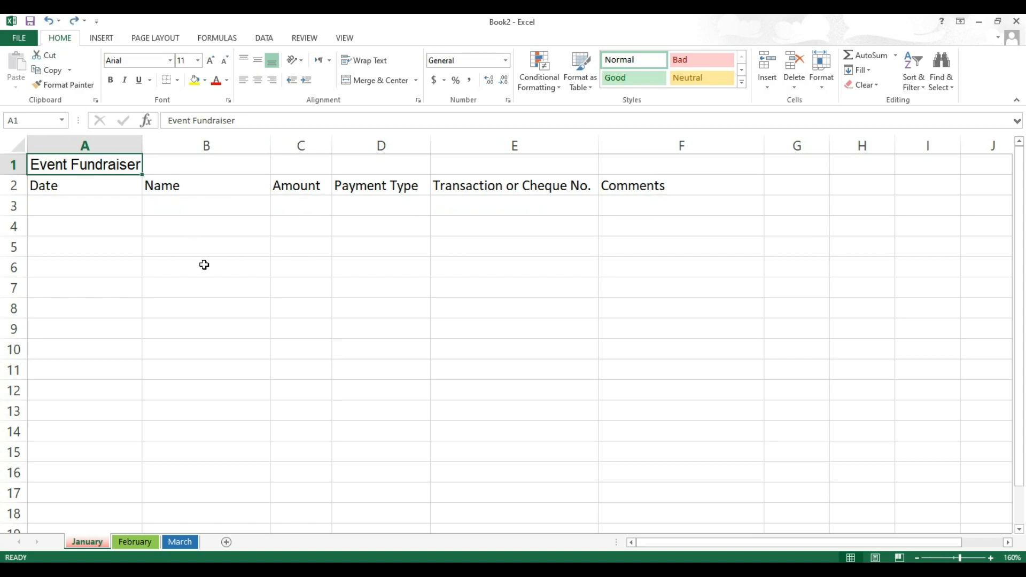
{"action": "left_click", "coordinate": [74, 23]}
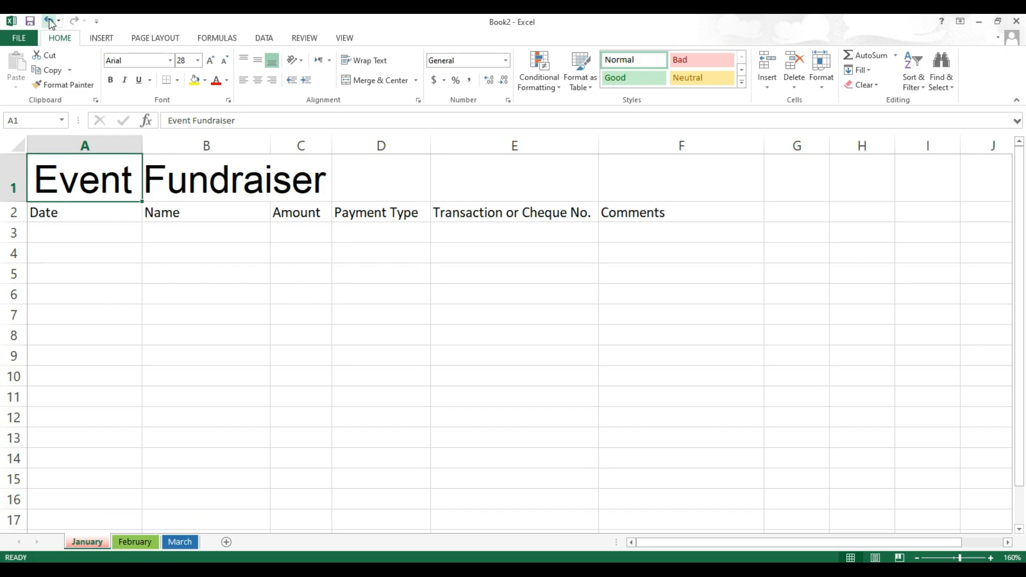
{"action": "left_click", "coordinate": [49, 22]}
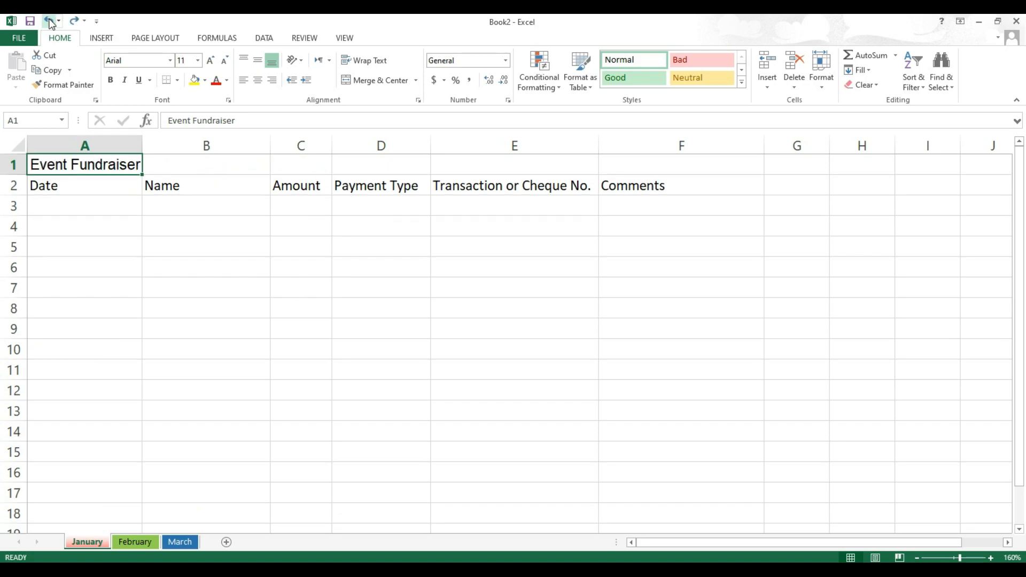
- Format the title in A1 as size 26, bold, with a blue font colour
{"action": "left_click", "coordinate": [198, 60]}
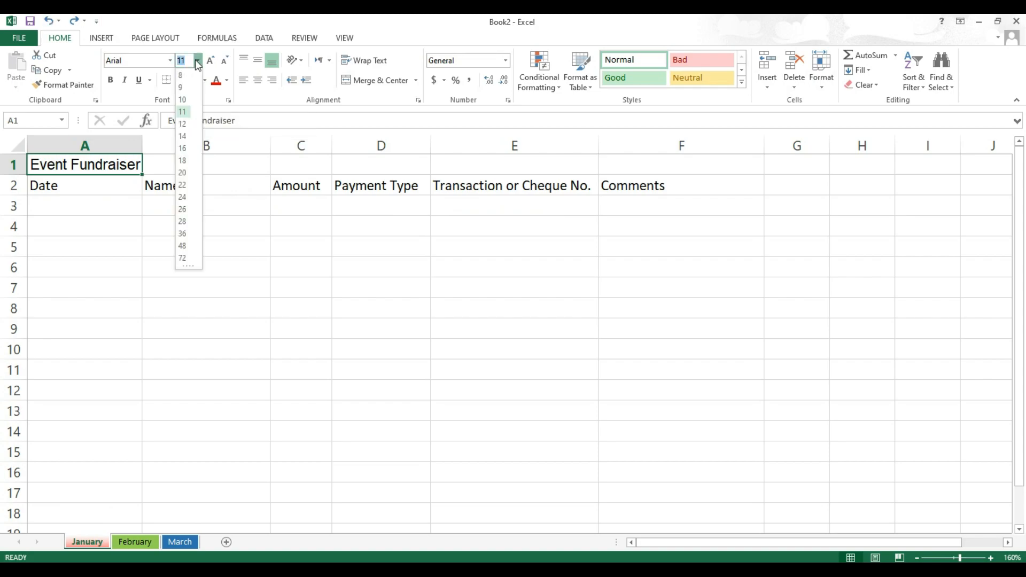
{"action": "left_click", "coordinate": [183, 210]}
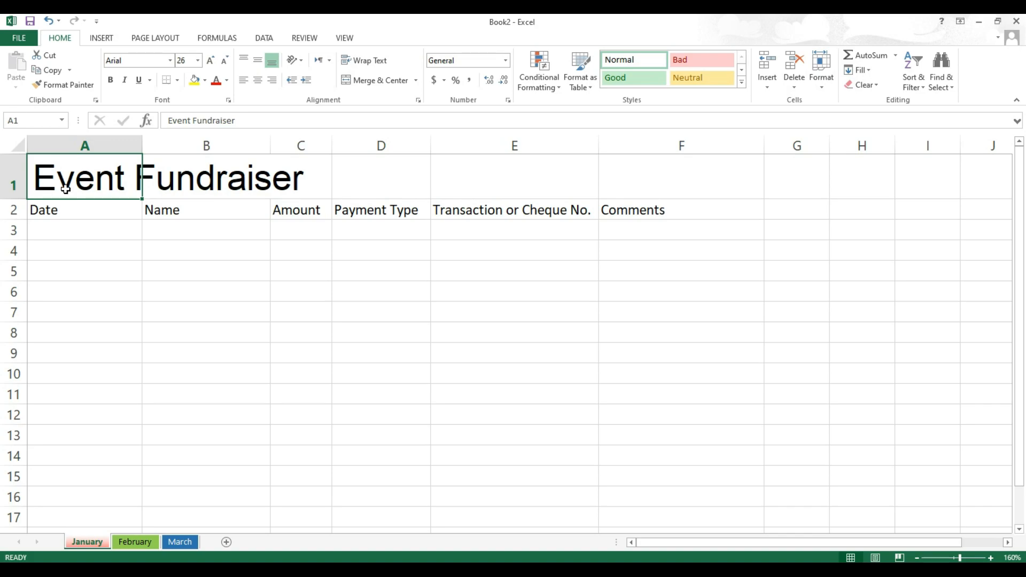
{"action": "left_click", "coordinate": [109, 81]}
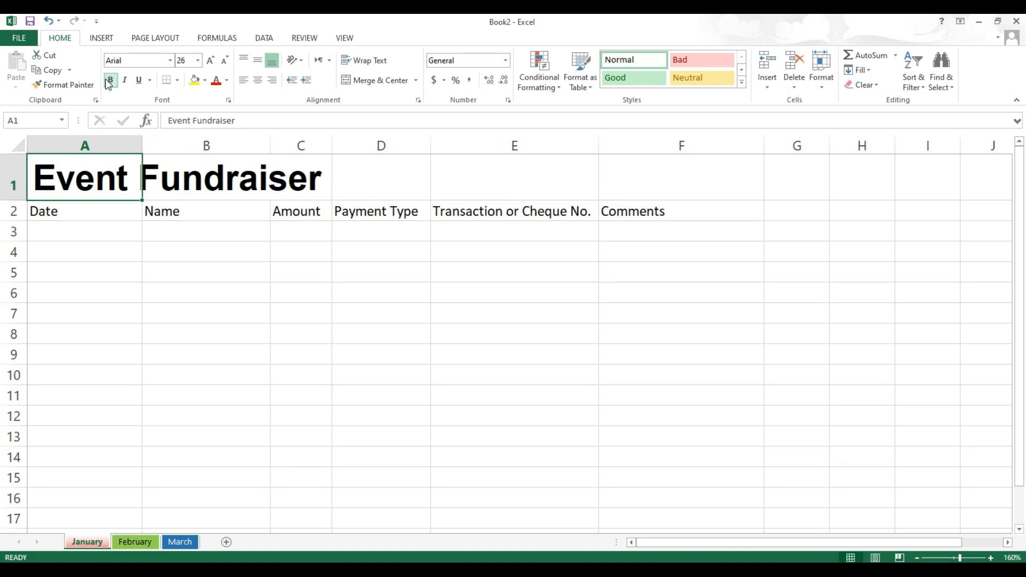
{"action": "left_click", "coordinate": [227, 81]}
{"action": "left_click", "coordinate": [259, 163]}
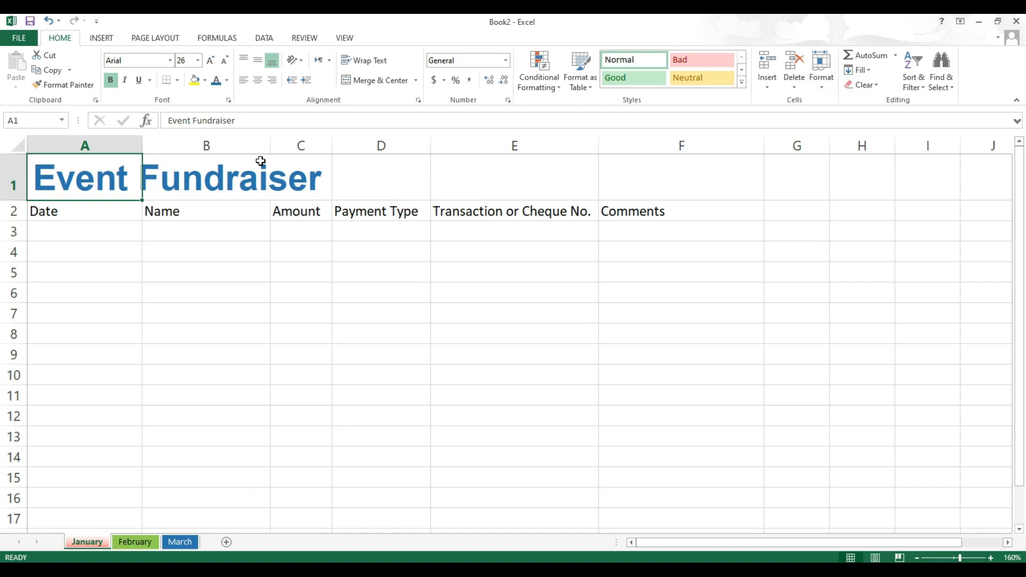
- Set the column headings in A2:F2 to font size 16 and make them bold
{"action": "left_click_drag", "start_coordinate": [46, 209], "coordinate": [610, 215]}
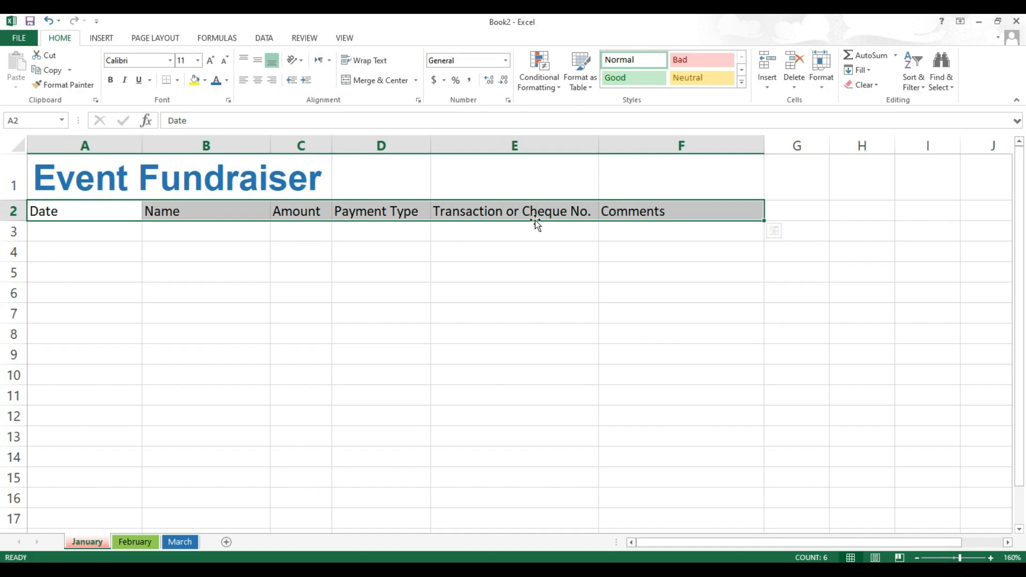
{"action": "left_click", "coordinate": [182, 249]}
{"action": "left_click_drag", "start_coordinate": [124, 210], "coordinate": [684, 214]}
{"action": "left_click", "coordinate": [198, 60]}
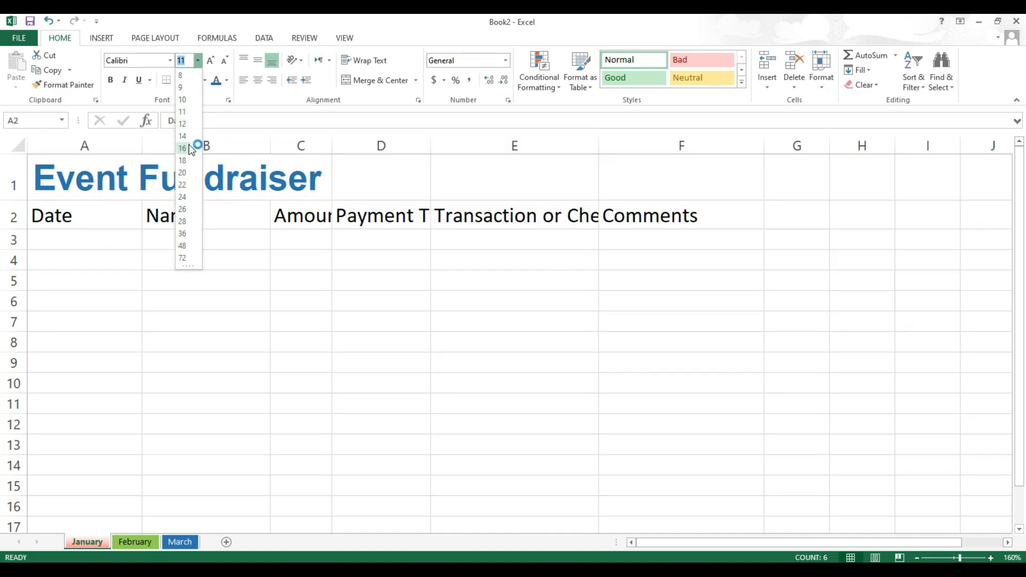
{"action": "left_click", "coordinate": [189, 145]}
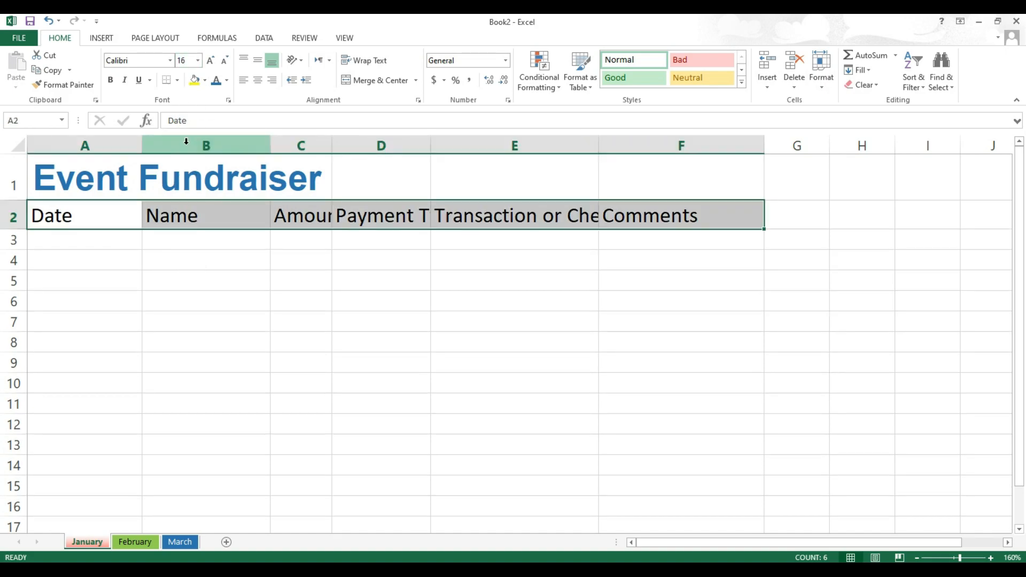
{"action": "left_click", "coordinate": [110, 80]}
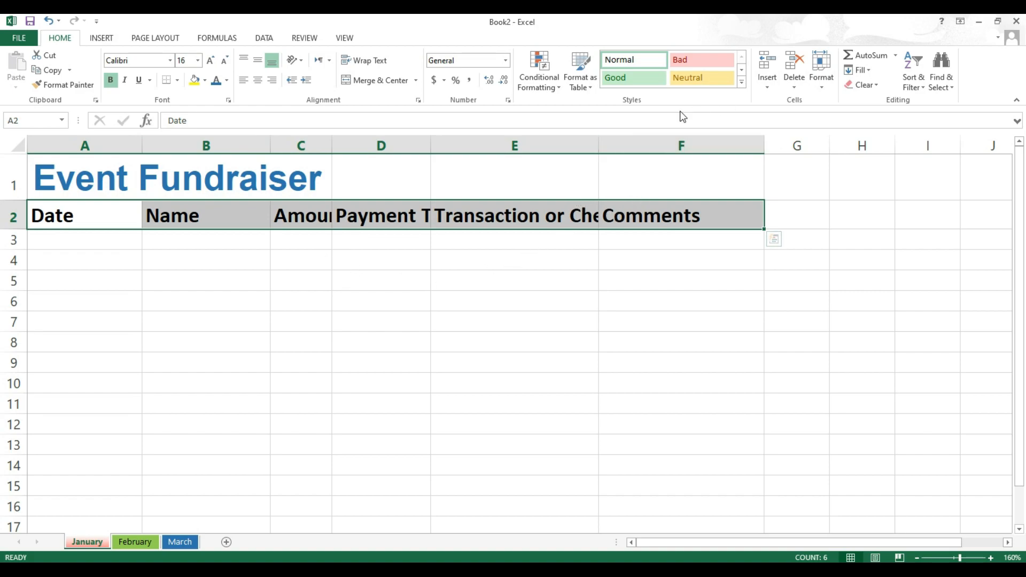
- Apply the 40% - Accent2 cell style to the headings in A2:F2
{"action": "left_click", "coordinate": [744, 68]}
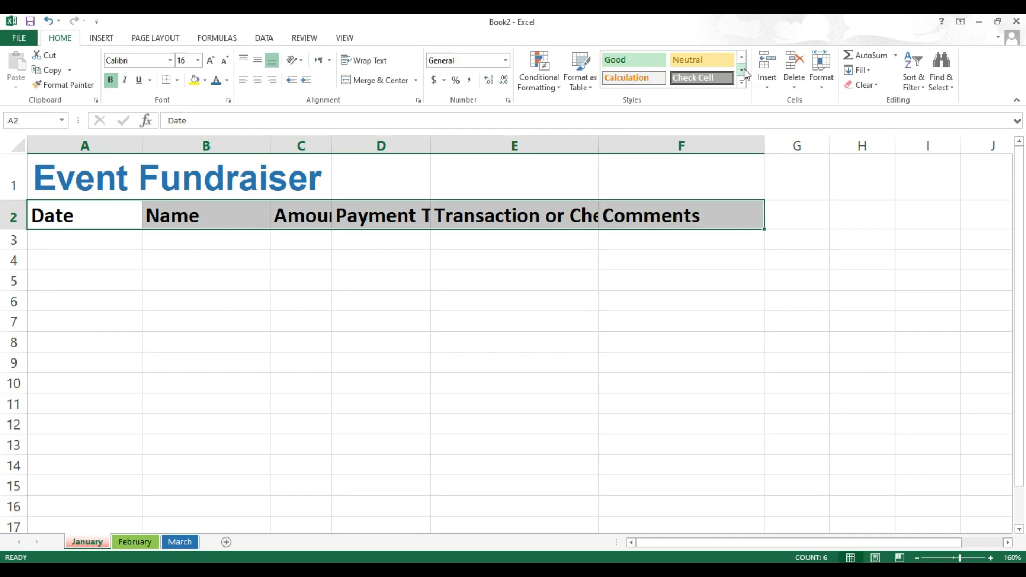
{"action": "left_click", "coordinate": [741, 82]}
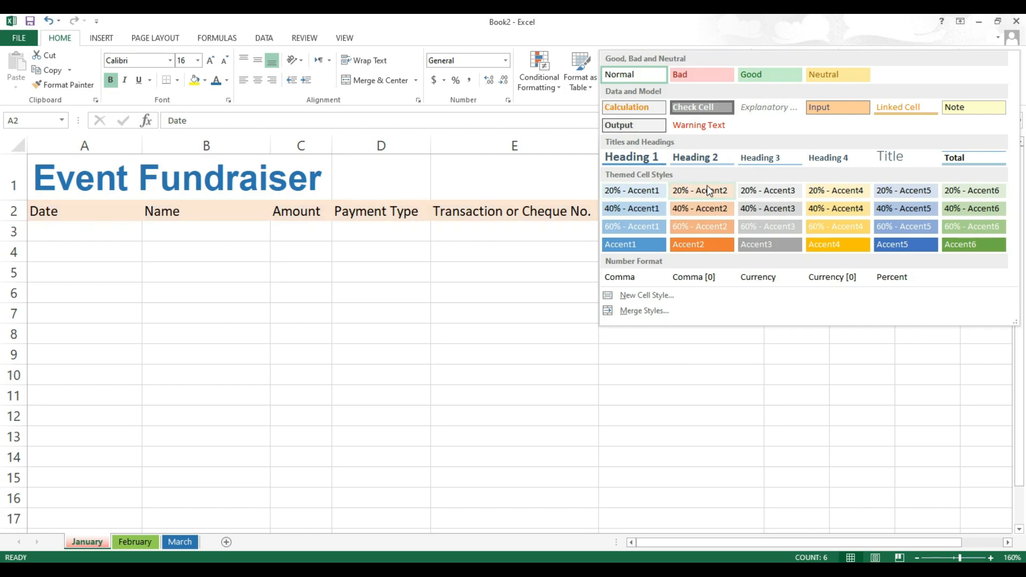
{"action": "left_click", "coordinate": [711, 212]}
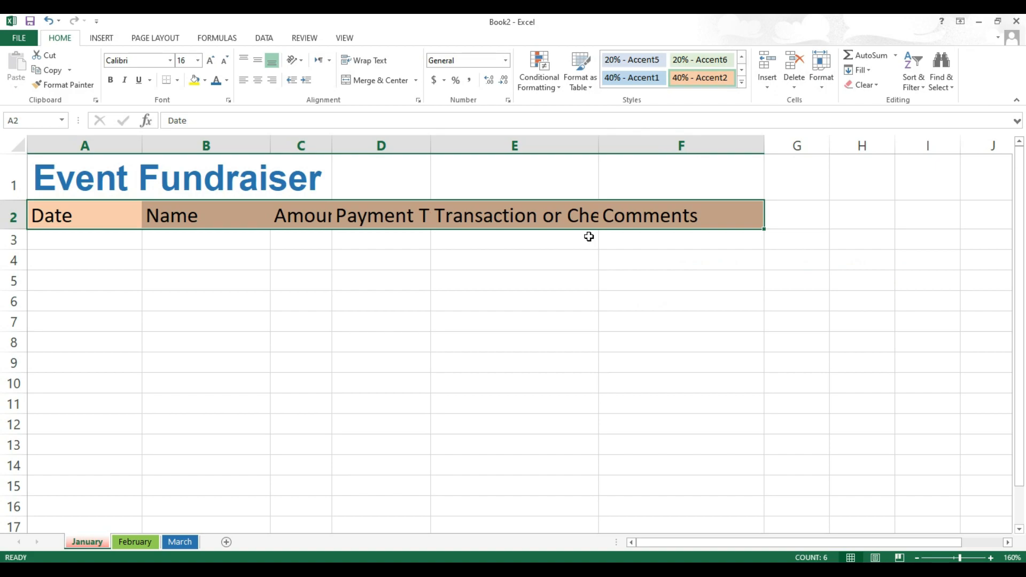
{"action": "left_click", "coordinate": [589, 237]}
- AutoFit columns C, D and E to the widths of their Amount, Payment Type and Transaction or Cheque No. headings
{"action": "left_click_drag", "start_coordinate": [110, 150], "coordinate": [746, 169]}
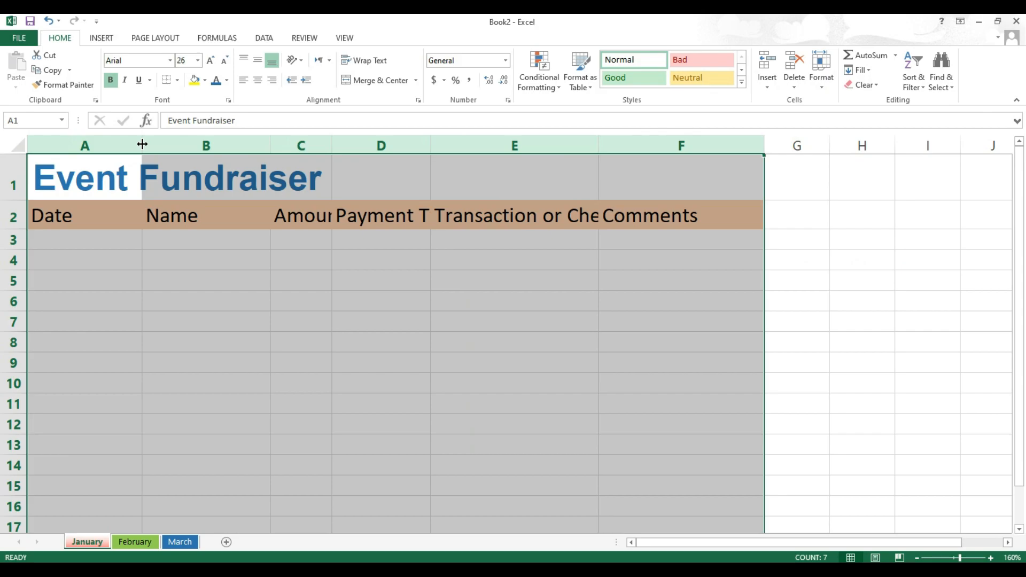
{"action": "left_click", "coordinate": [337, 242]}
{"action": "double_click", "coordinate": [332, 145]}
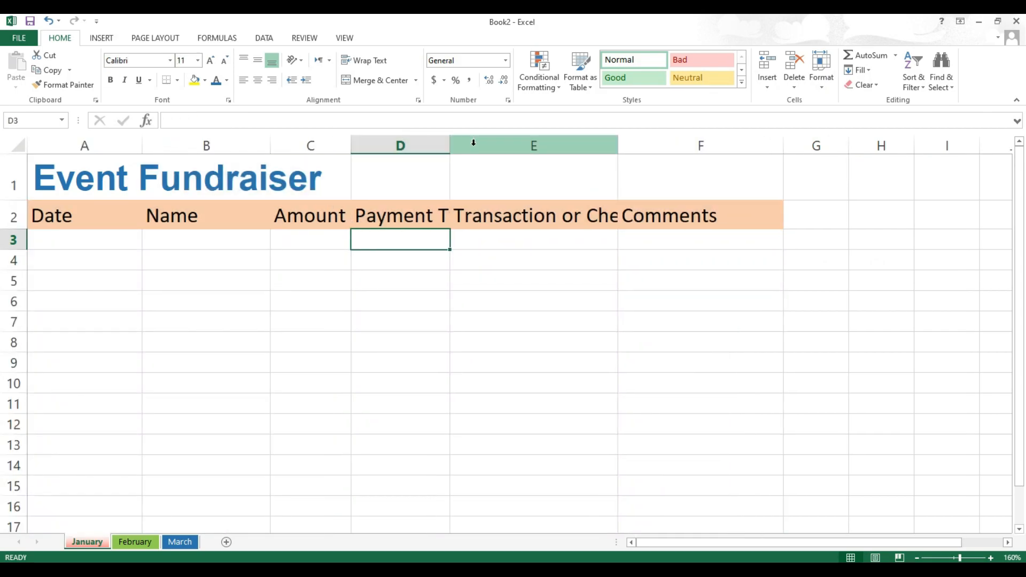
{"action": "double_click", "coordinate": [451, 144]}
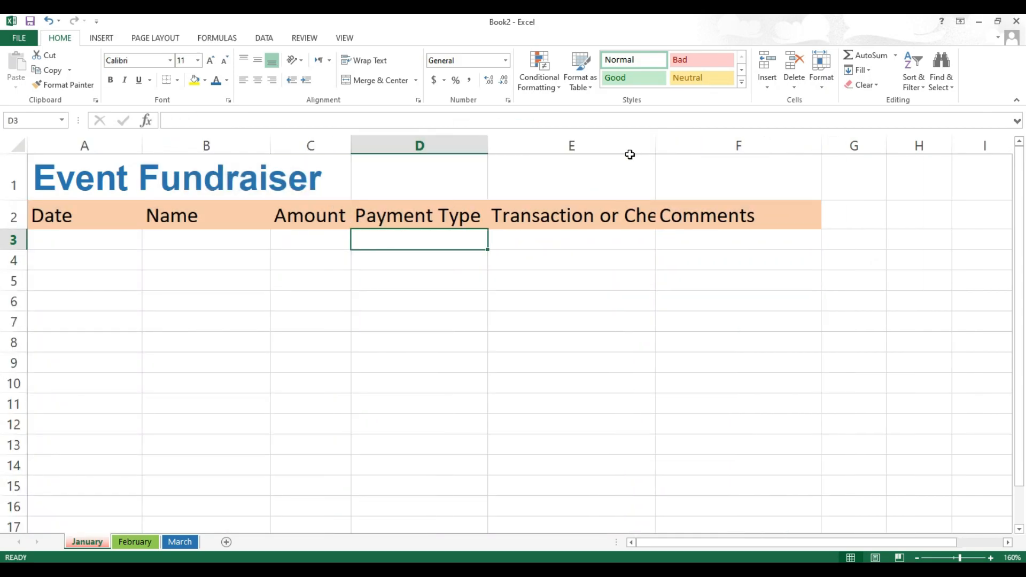
{"action": "double_click", "coordinate": [656, 145]}
{"action": "left_click", "coordinate": [628, 311]}
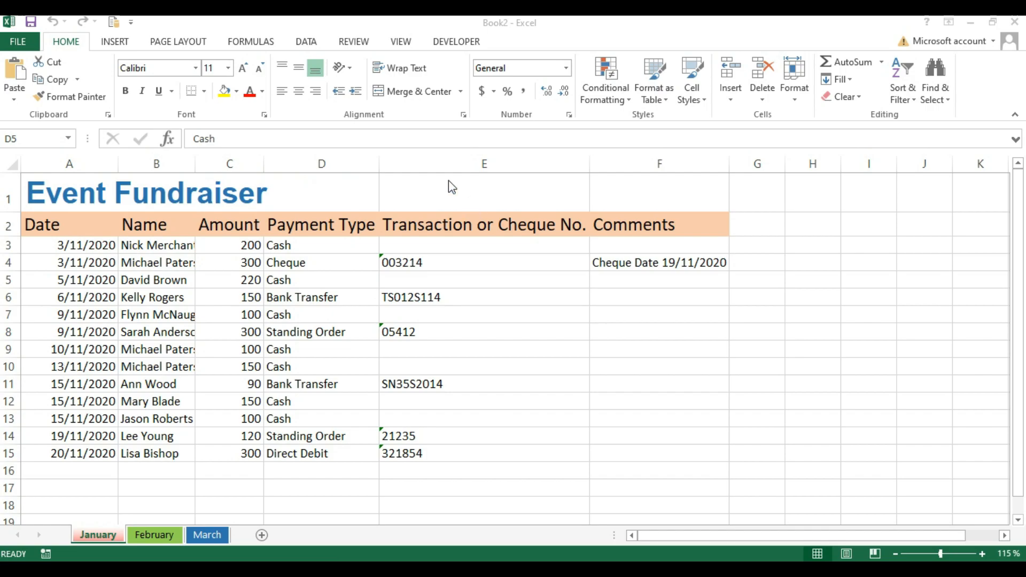
- Select the fundraiser records in A3:F15 and clear the selection by choosing the empty cell E17
{"action": "left_click", "coordinate": [95, 242]}
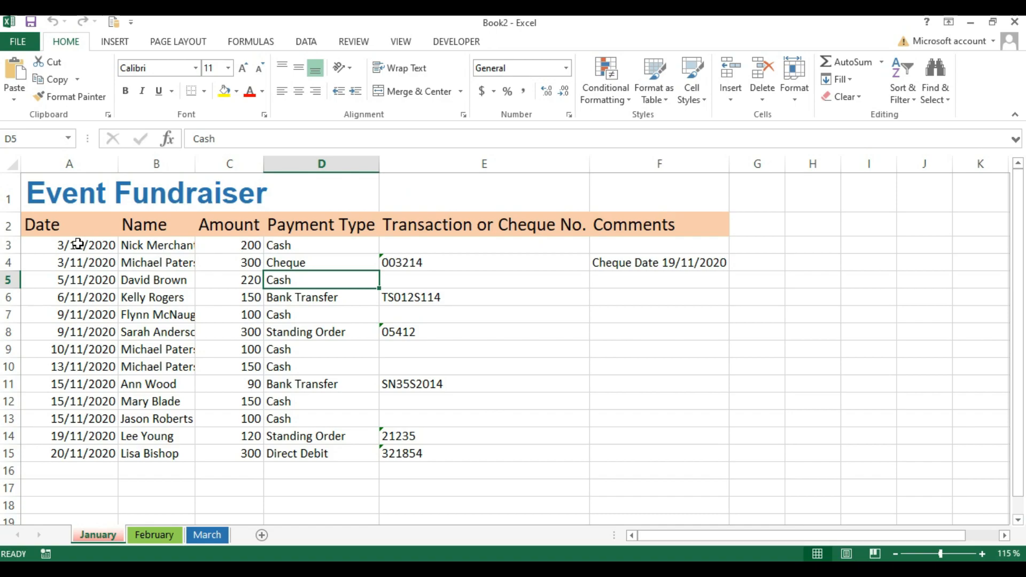
{"action": "mouse_move", "coordinate": [78, 243]}
{"action": "left_mouse_down"}
{"action": "mouse_move", "coordinate": [419, 326]}
{"action": "mouse_move", "coordinate": [617, 403]}
{"action": "mouse_move", "coordinate": [638, 456]}
{"action": "left_mouse_up"}
{"action": "left_click", "coordinate": [495, 488]}
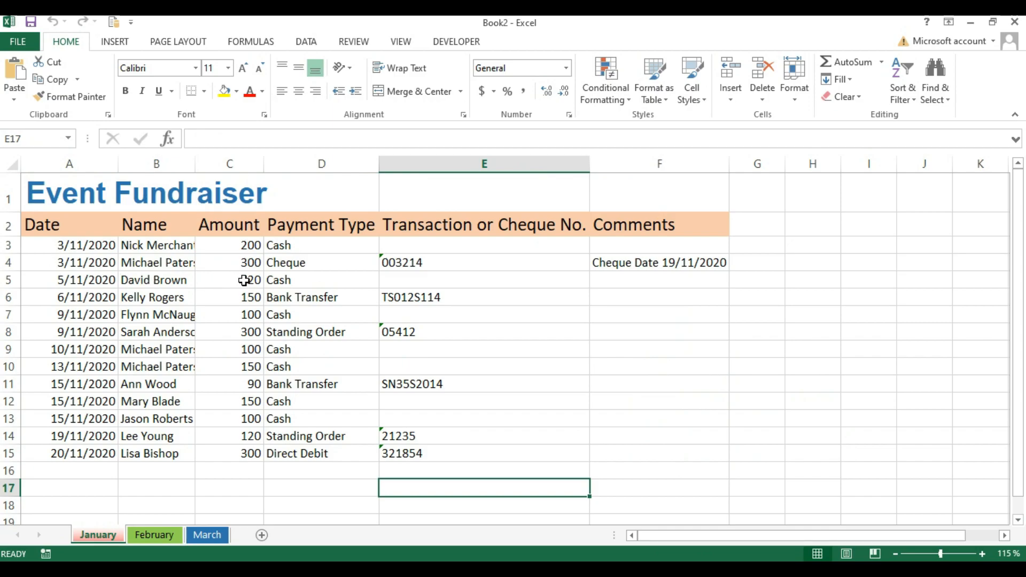
- AutoFit column B so that the full names in the fundraiser table are displayed
{"action": "double_click", "coordinate": [194, 164]}
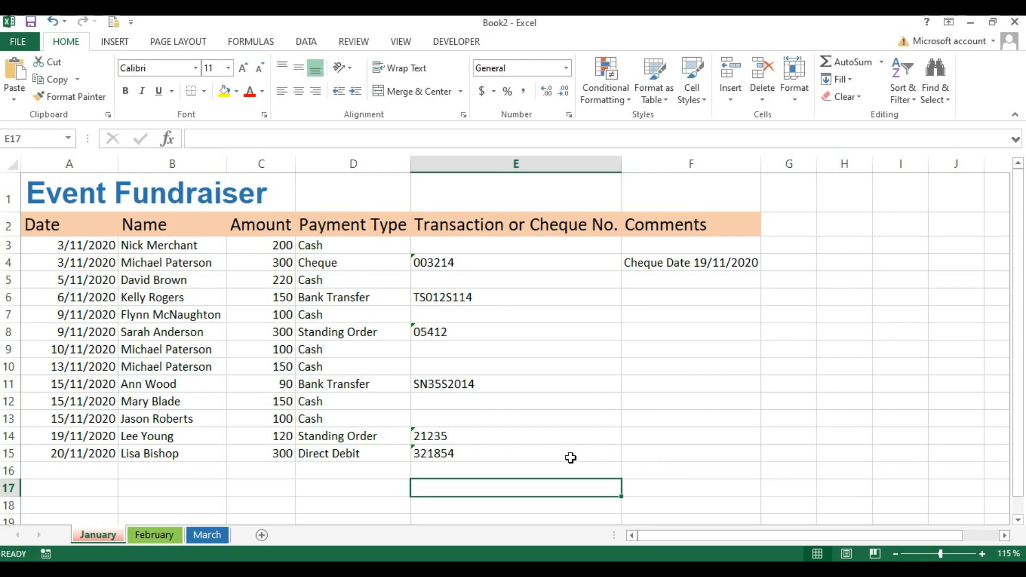
{"action": "scroll", "coordinate": [569, 456], "scroll_direction": "down", "scroll_amount": 1}
{"action": "scroll", "coordinate": [569, 456], "scroll_direction": "up", "scroll_amount": 1}
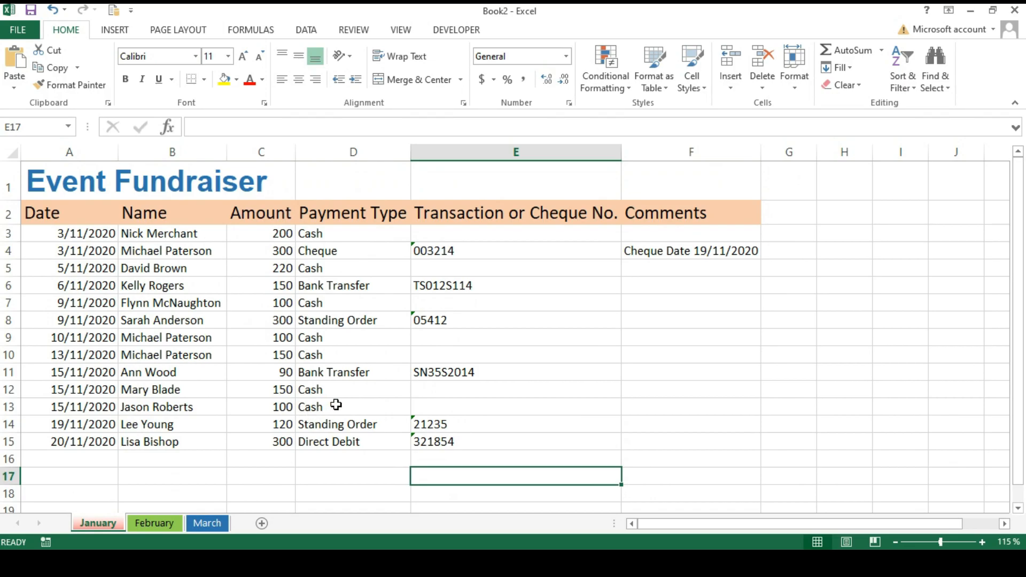
- Total the amounts in C3:C15 with AutoSum in cell C16
{"action": "left_click_drag", "start_coordinate": [275, 234], "coordinate": [273, 446]}
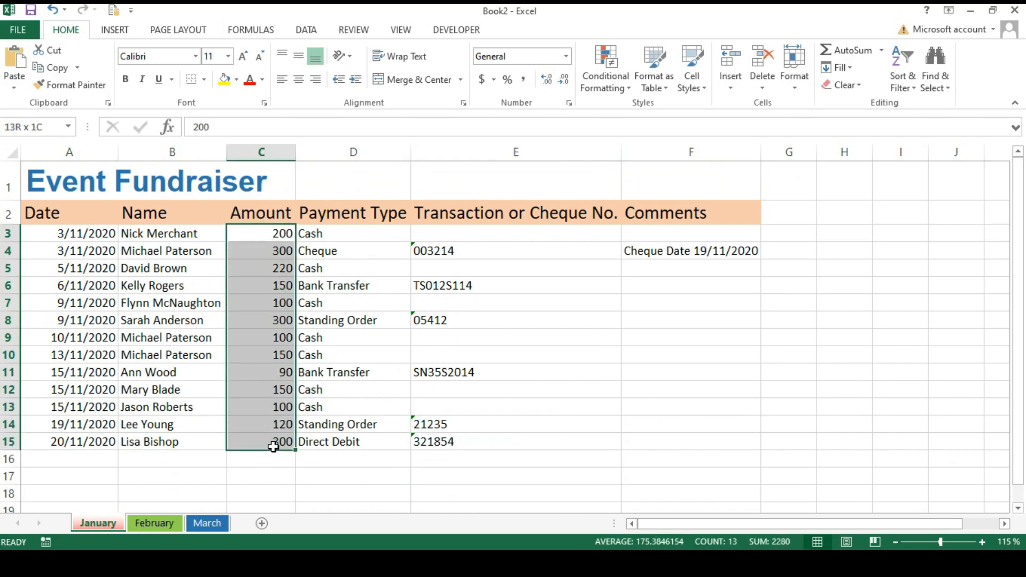
{"action": "left_click", "coordinate": [251, 231]}
{"action": "left_click_drag", "start_coordinate": [251, 231], "coordinate": [270, 439]}
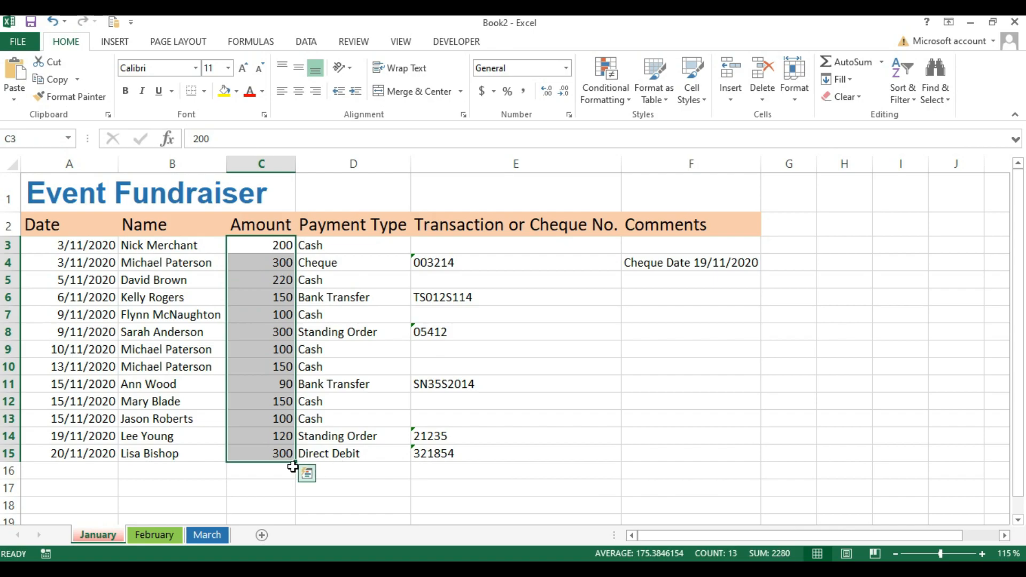
{"action": "left_click", "coordinate": [260, 475]}
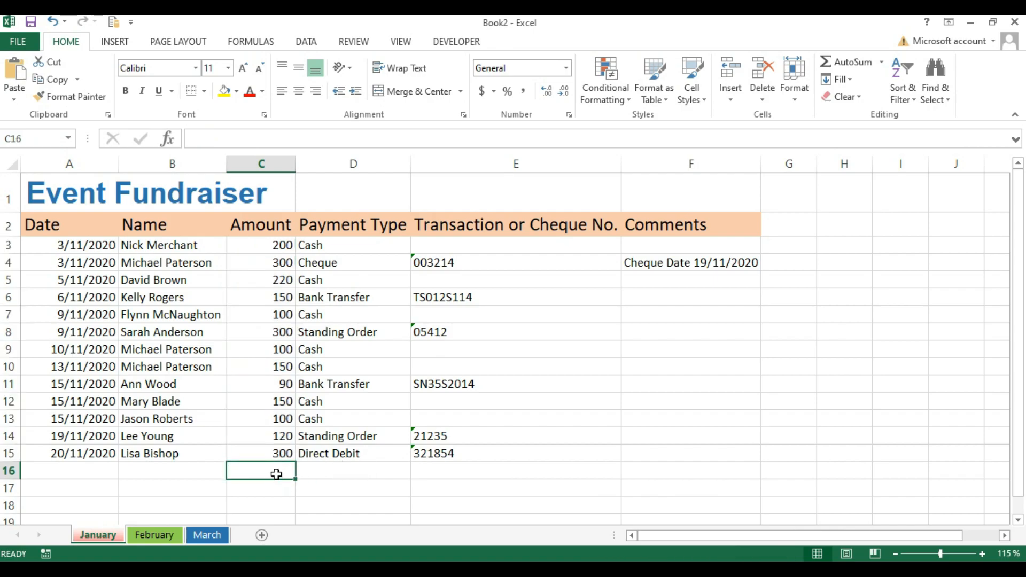
{"action": "left_click_drag", "start_coordinate": [267, 245], "coordinate": [271, 452]}
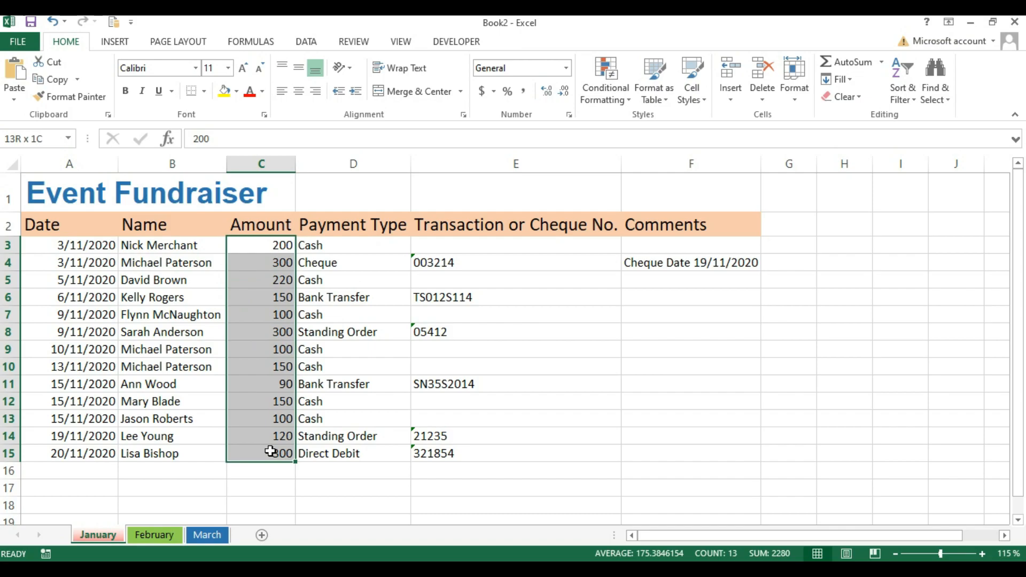
{"action": "left_click", "coordinate": [276, 470]}
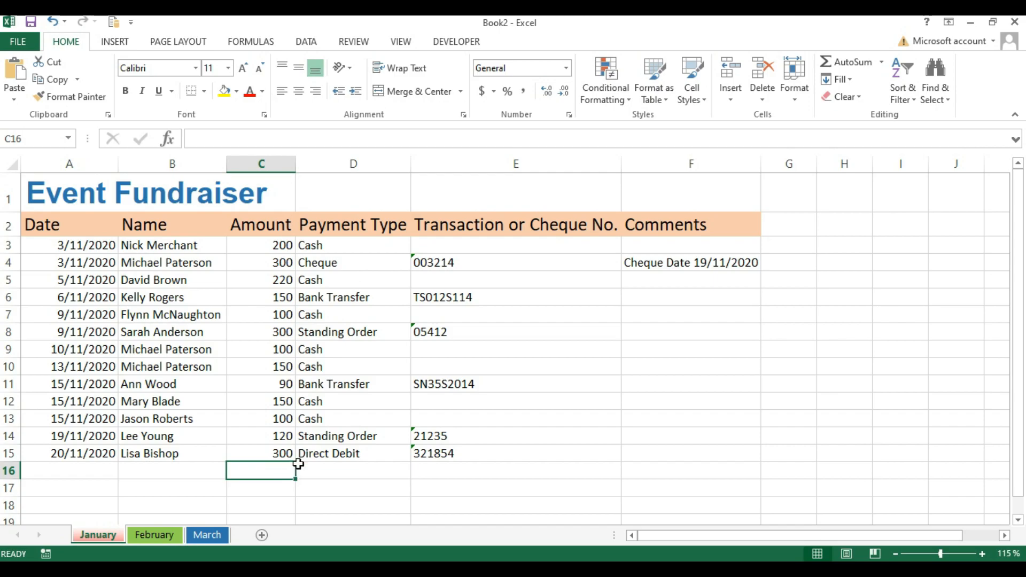
{"action": "left_click", "coordinate": [842, 65]}
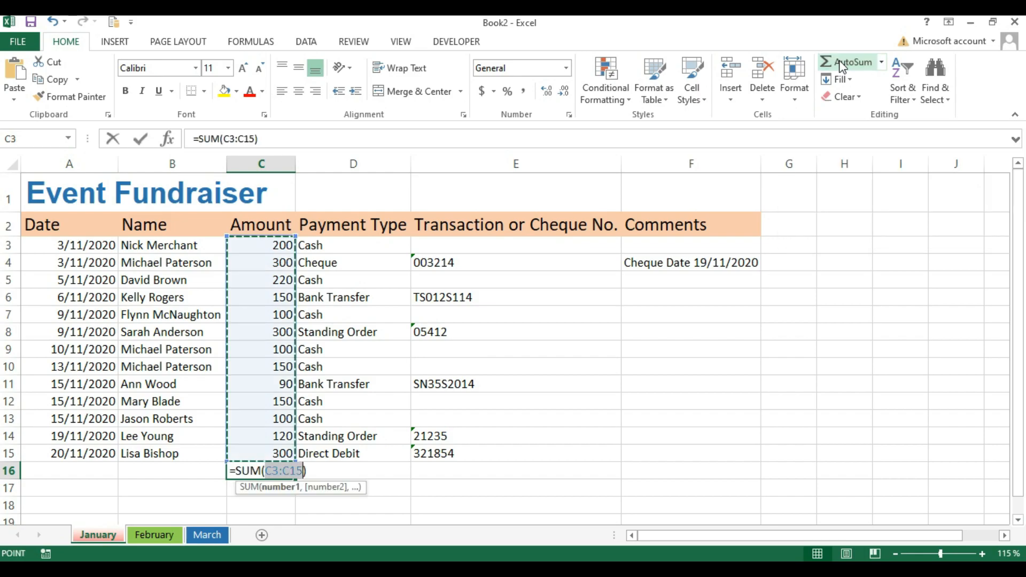
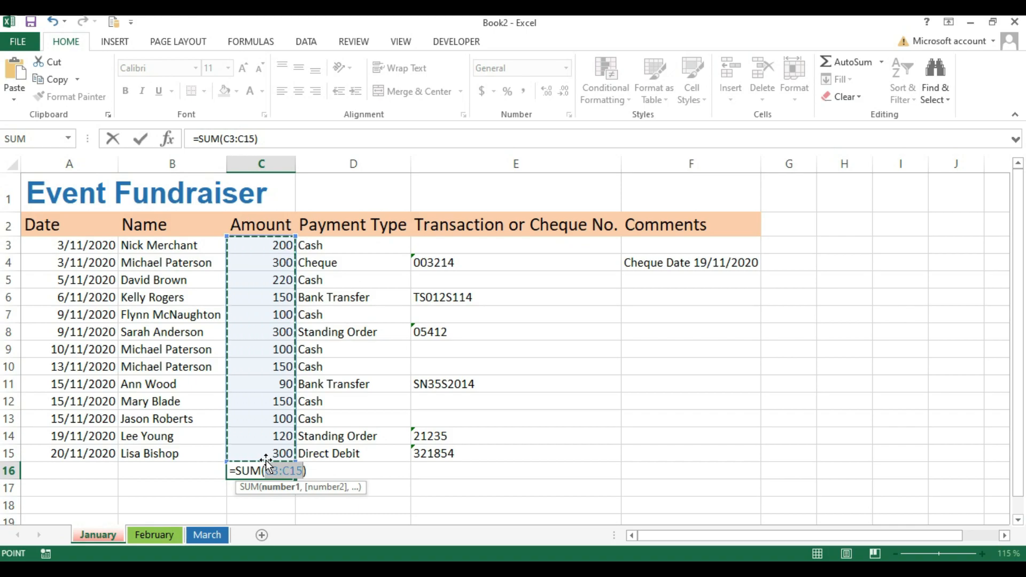
{"action": "key", "text": "Return"}
{"action": "left_click", "coordinate": [273, 471]}
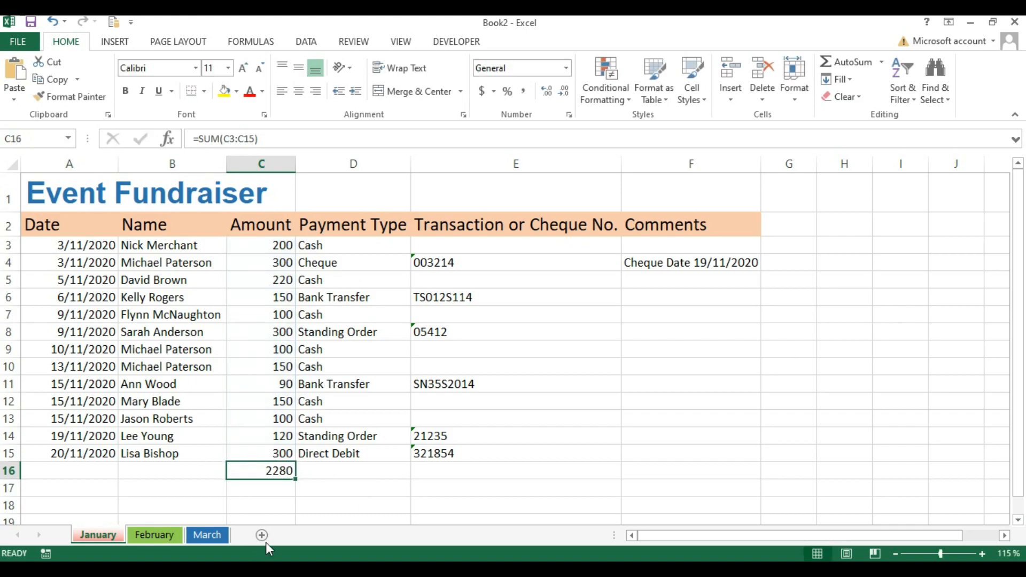
- Apply the Top and Thick Bottom Border to the total in C16 below the amounts
{"action": "left_click_drag", "start_coordinate": [271, 243], "coordinate": [256, 446]}
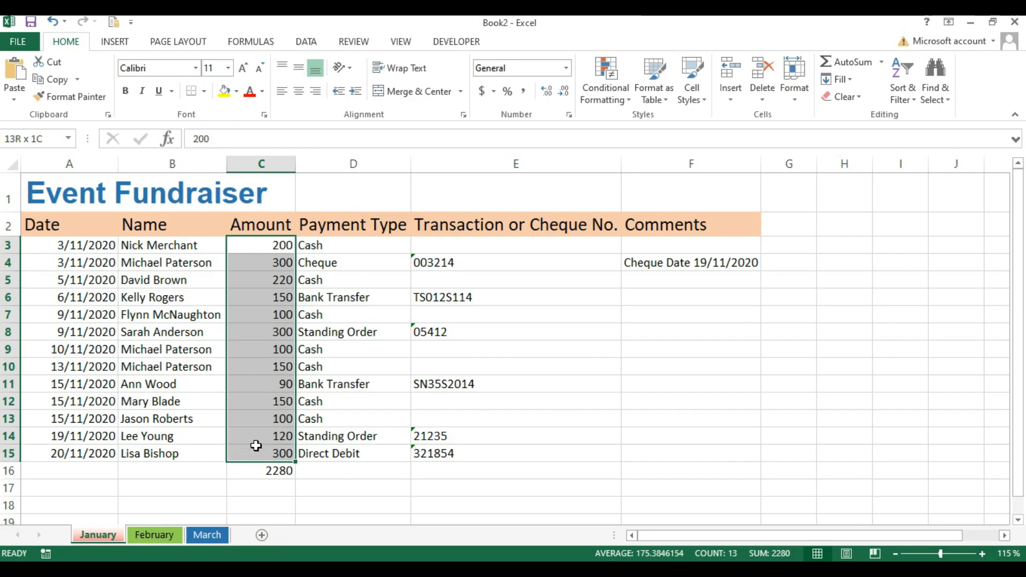
{"action": "left_click", "coordinate": [273, 475]}
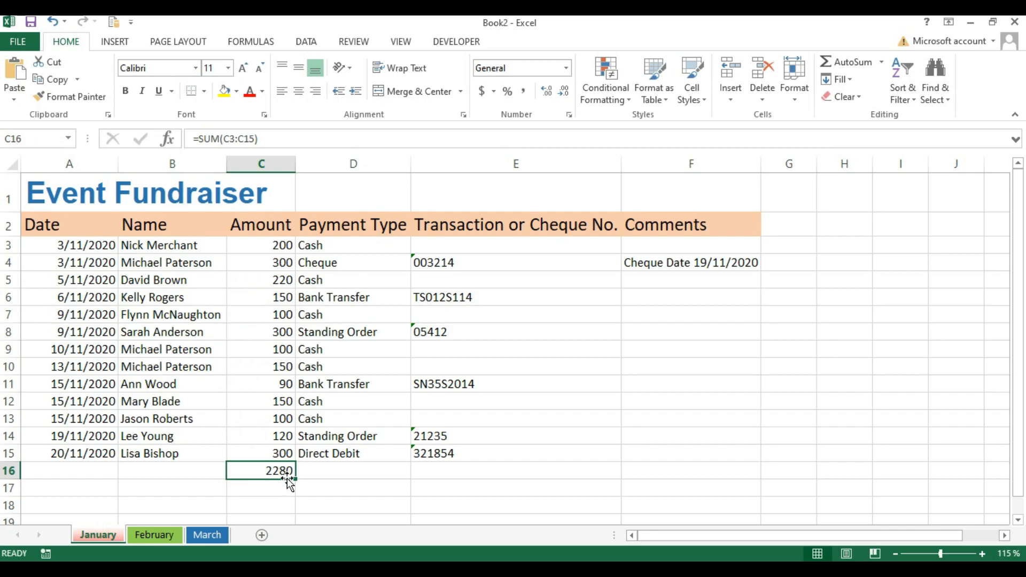
{"action": "left_click", "coordinate": [335, 474]}
{"action": "left_click", "coordinate": [279, 471]}
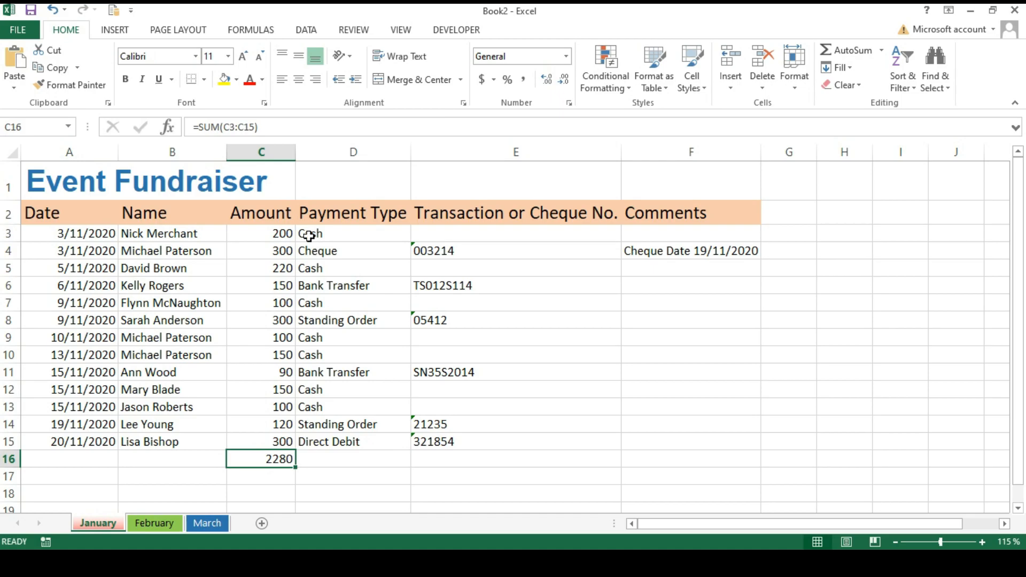
{"action": "left_click", "coordinate": [205, 91]}
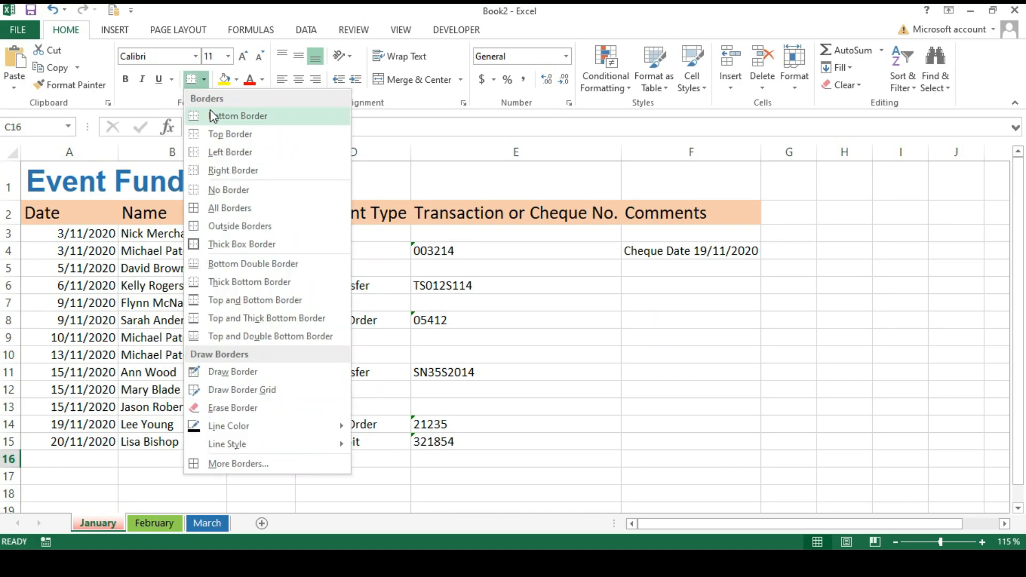
{"action": "left_click", "coordinate": [268, 319]}
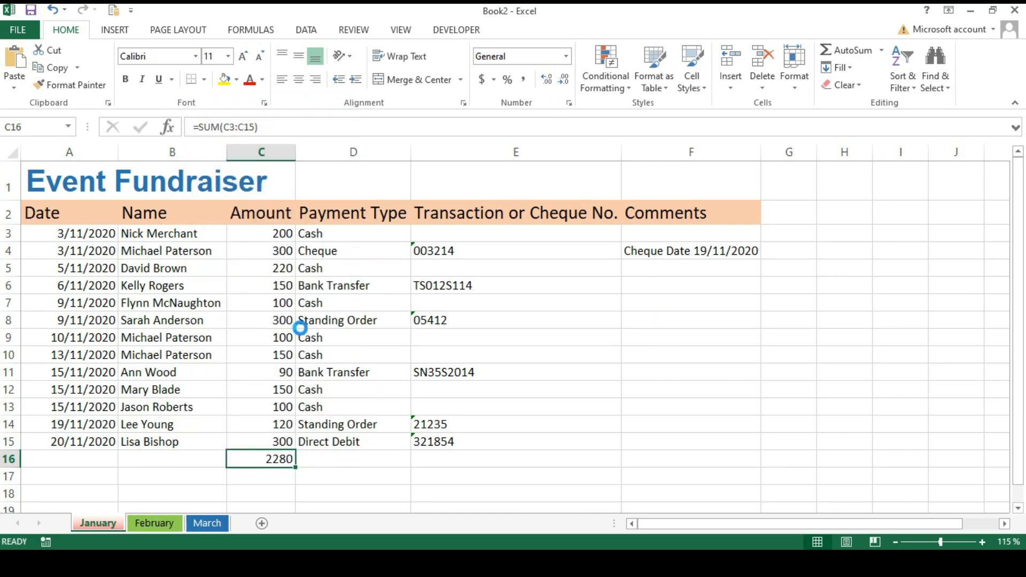
{"action": "left_click", "coordinate": [377, 477]}
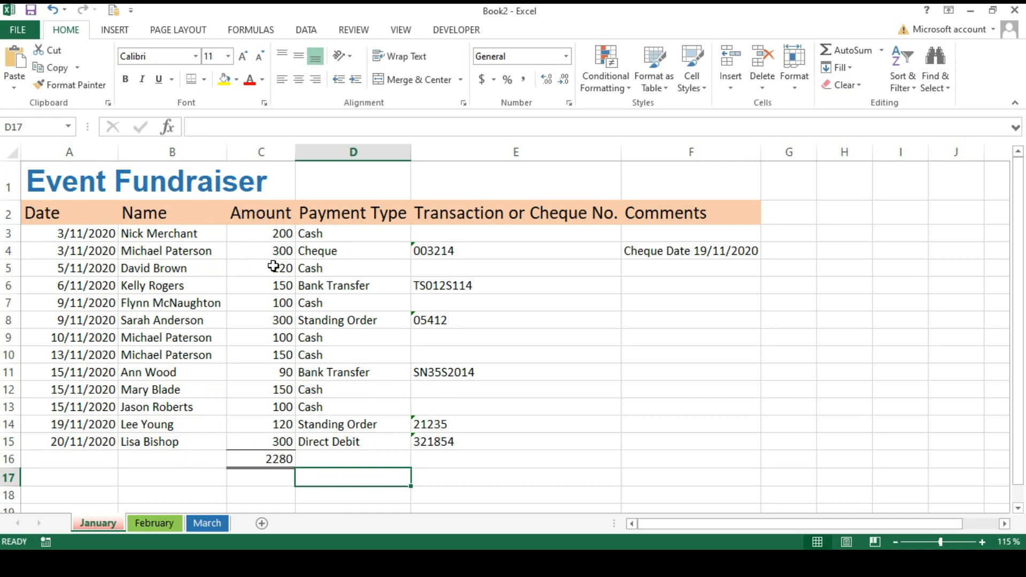
- Try the Accounting number format on the whole of column C and undo it
{"action": "left_click", "coordinate": [279, 148]}
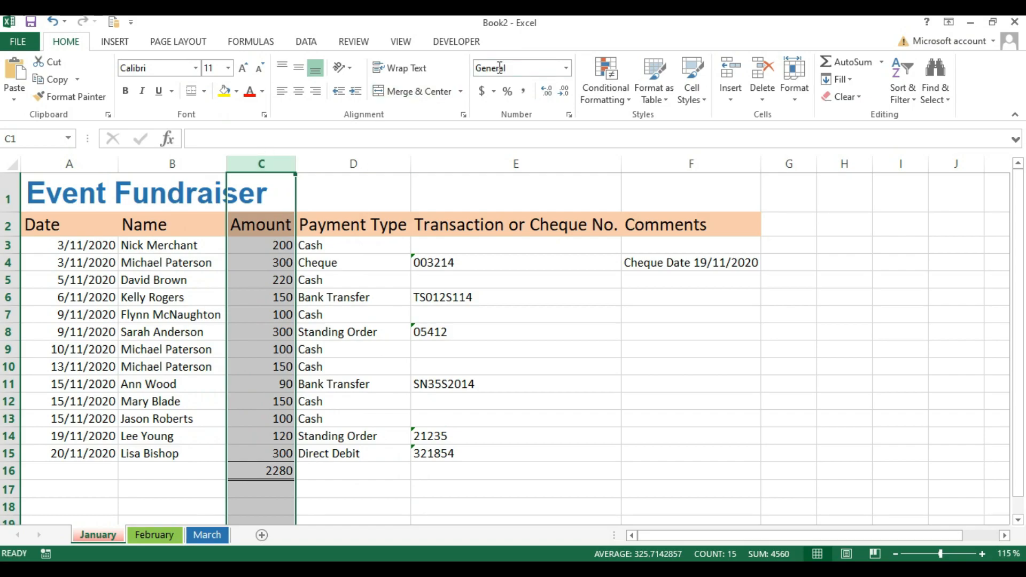
{"action": "left_click", "coordinate": [482, 92]}
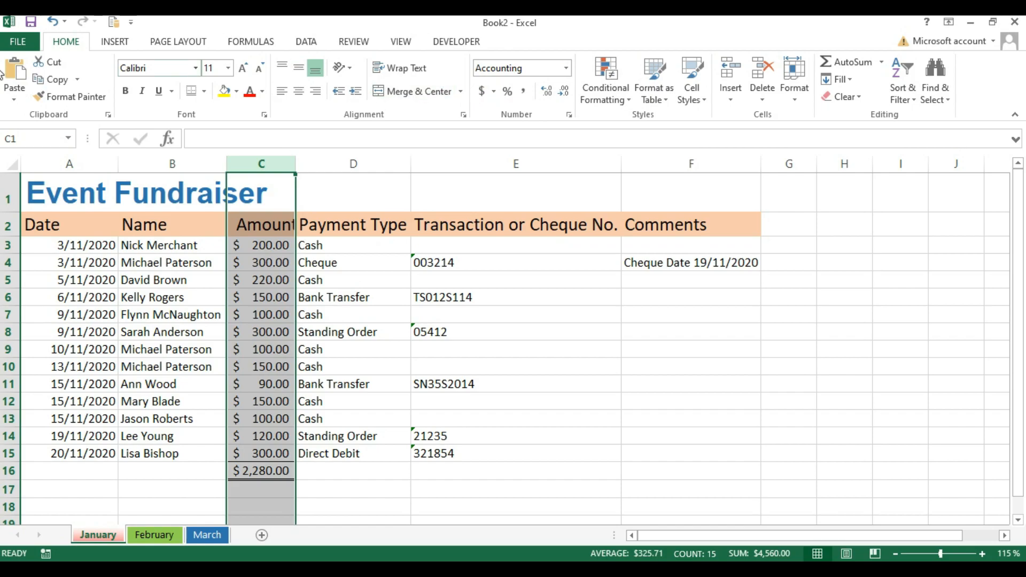
{"action": "left_click", "coordinate": [57, 21]}
{"action": "left_click", "coordinate": [52, 22]}
{"action": "left_click", "coordinate": [243, 330]}
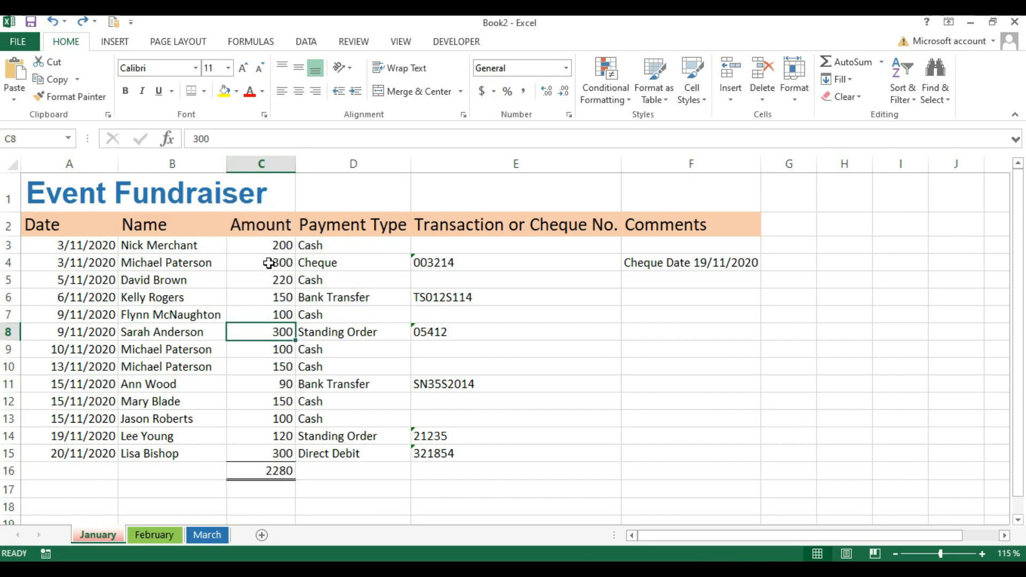
- Apply the Accounting number format with the $ symbol to the amounts and total in C3:C16 only
{"action": "left_click_drag", "start_coordinate": [269, 245], "coordinate": [276, 469]}
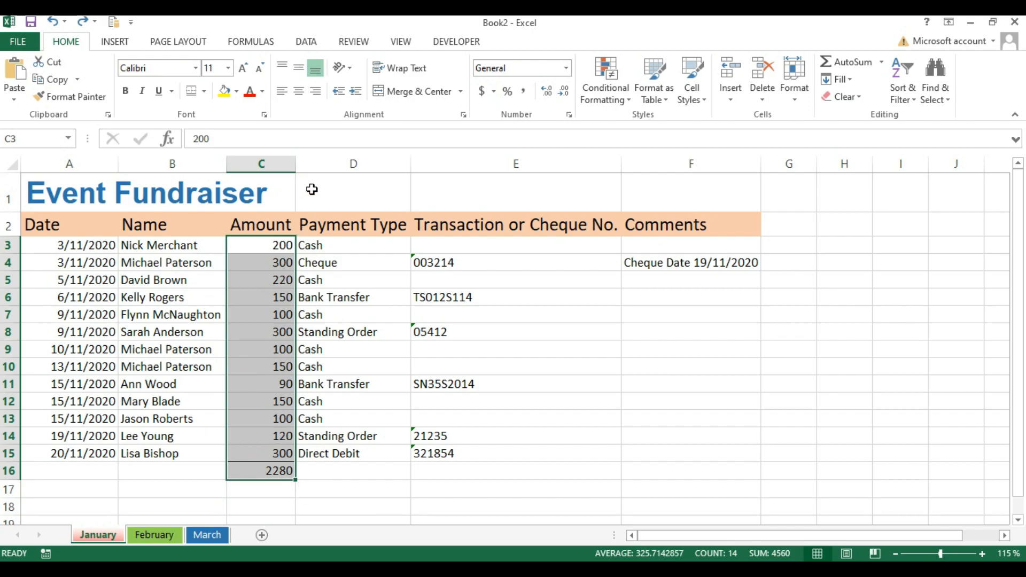
{"action": "left_click", "coordinate": [480, 94]}
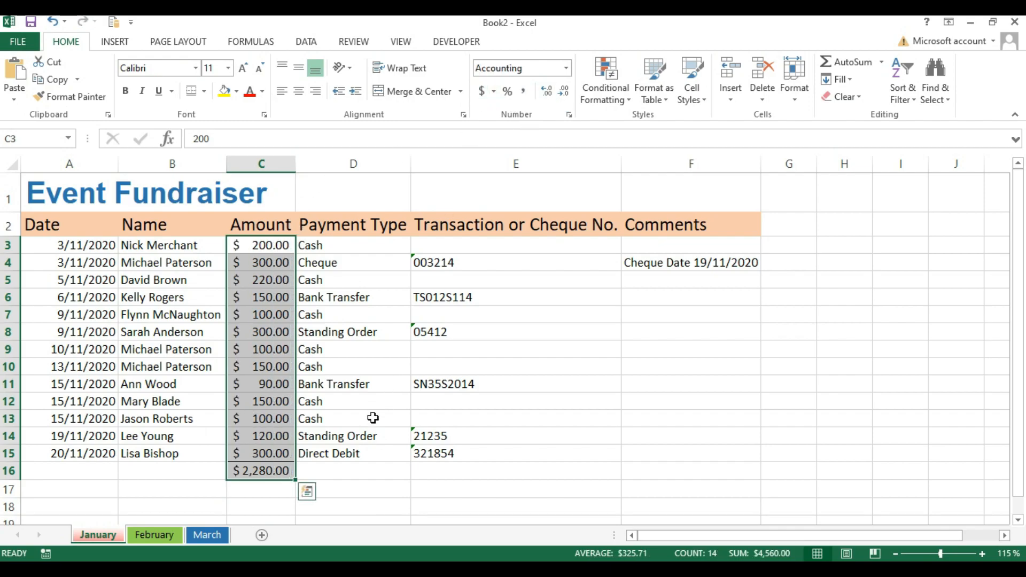
{"action": "left_click", "coordinate": [282, 310]}
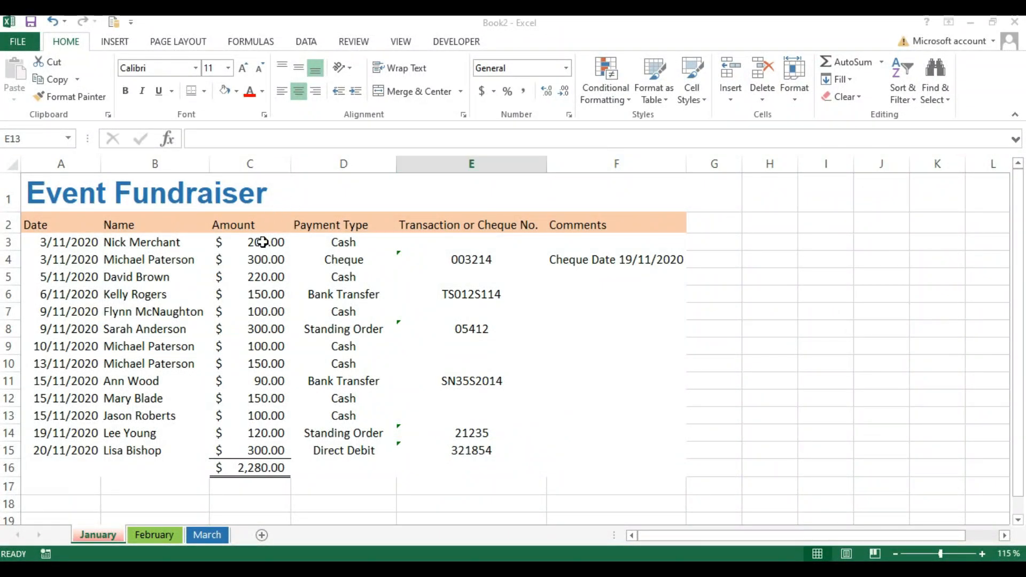
- Select the amounts and total in C3:C16 and open the choice of accounting currencies
{"action": "left_click", "coordinate": [260, 244]}
{"action": "left_click_drag", "start_coordinate": [239, 244], "coordinate": [243, 468]}
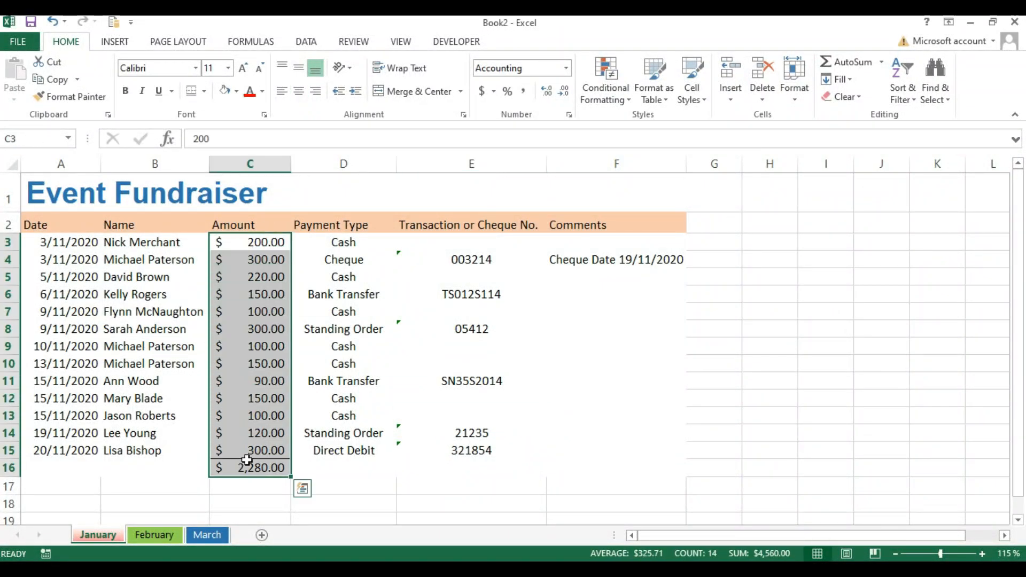
{"action": "left_click", "coordinate": [261, 243]}
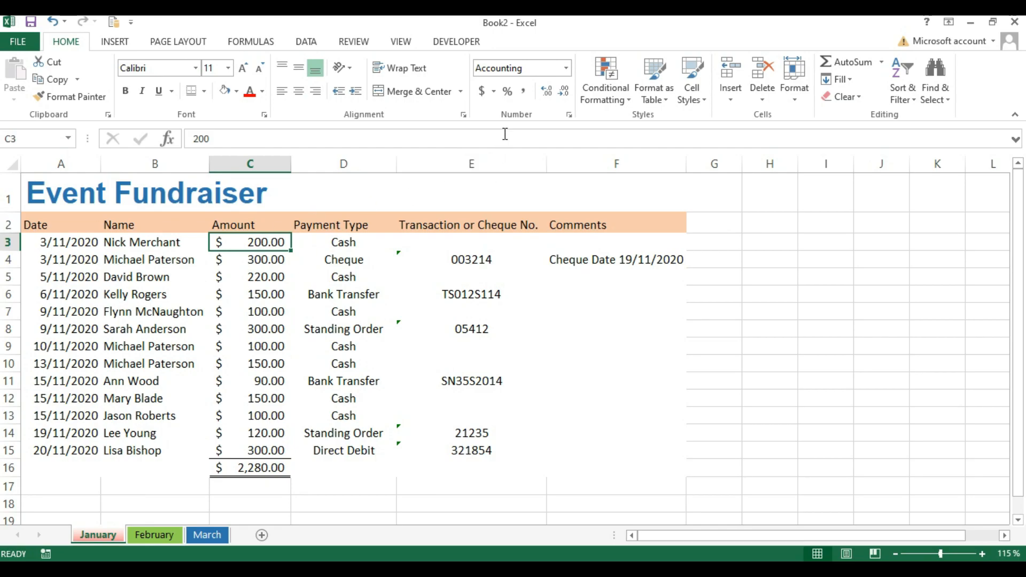
{"action": "left_click_drag", "start_coordinate": [250, 242], "coordinate": [257, 466]}
{"action": "left_click", "coordinate": [495, 92]}
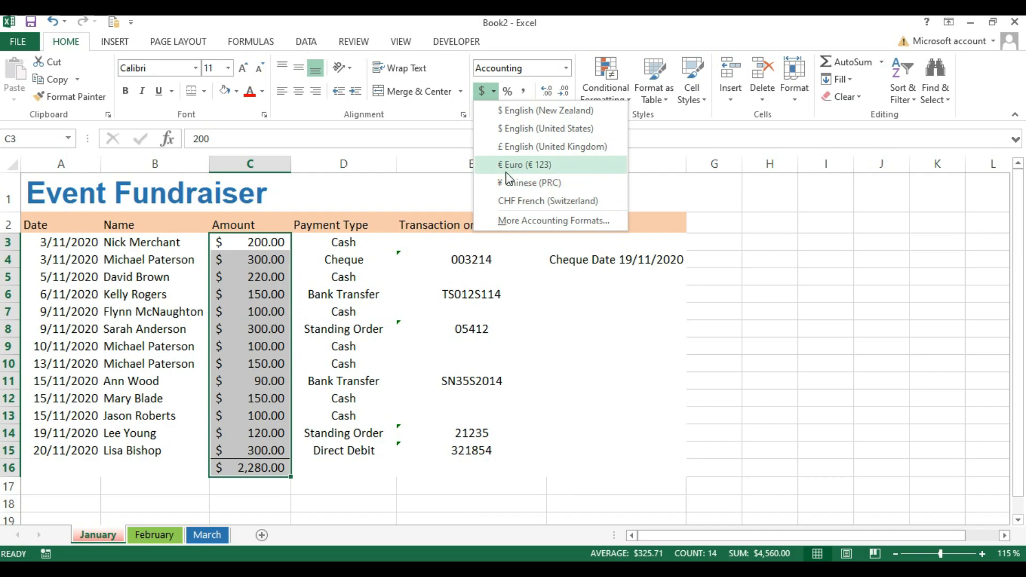
- Open the additional accounting formats and browse the available currency symbols, keeping the $ symbol
{"action": "left_click", "coordinate": [522, 219]}
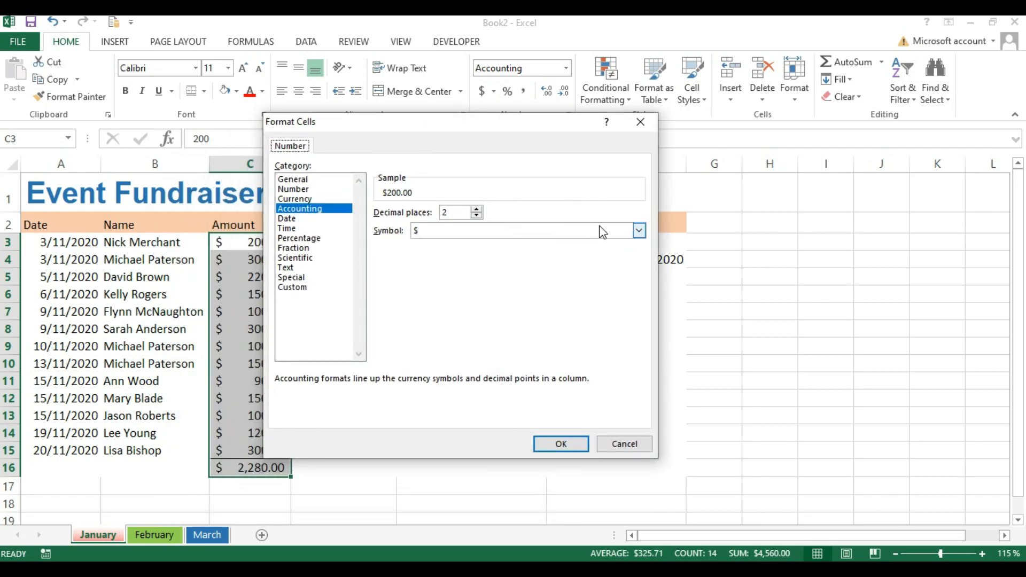
{"action": "left_click", "coordinate": [635, 232]}
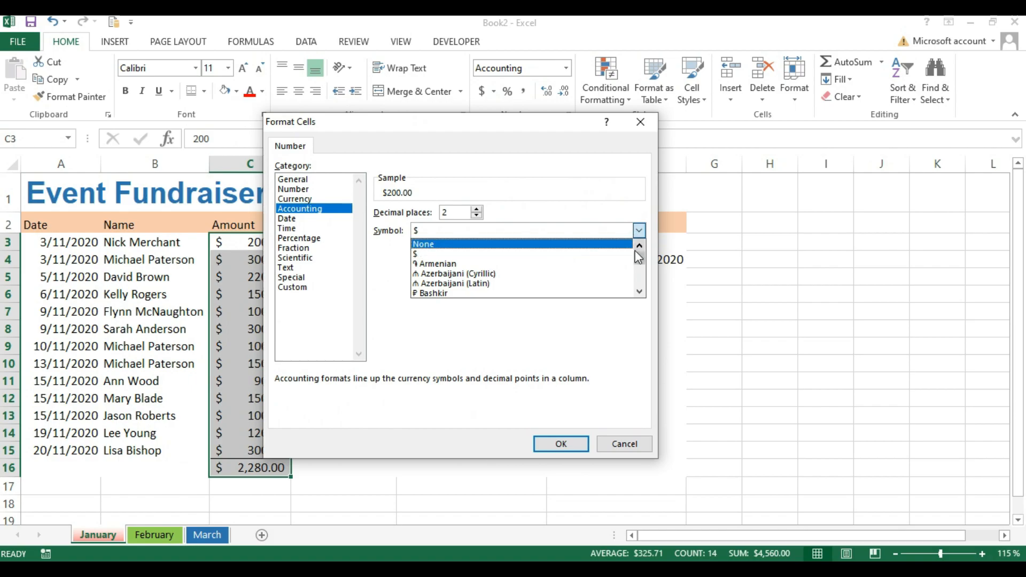
{"action": "mouse_move", "coordinate": [639, 260]}
{"action": "left_mouse_down"}
{"action": "mouse_move", "coordinate": [622, 292]}
{"action": "mouse_move", "coordinate": [639, 279]}
{"action": "mouse_move", "coordinate": [640, 256]}
{"action": "left_mouse_up"}
{"action": "mouse_move", "coordinate": [640, 293]}
{"action": "left_mouse_down"}
{"action": "mouse_move", "coordinate": [646, 259]}
{"action": "mouse_move", "coordinate": [634, 281]}
{"action": "left_mouse_up"}
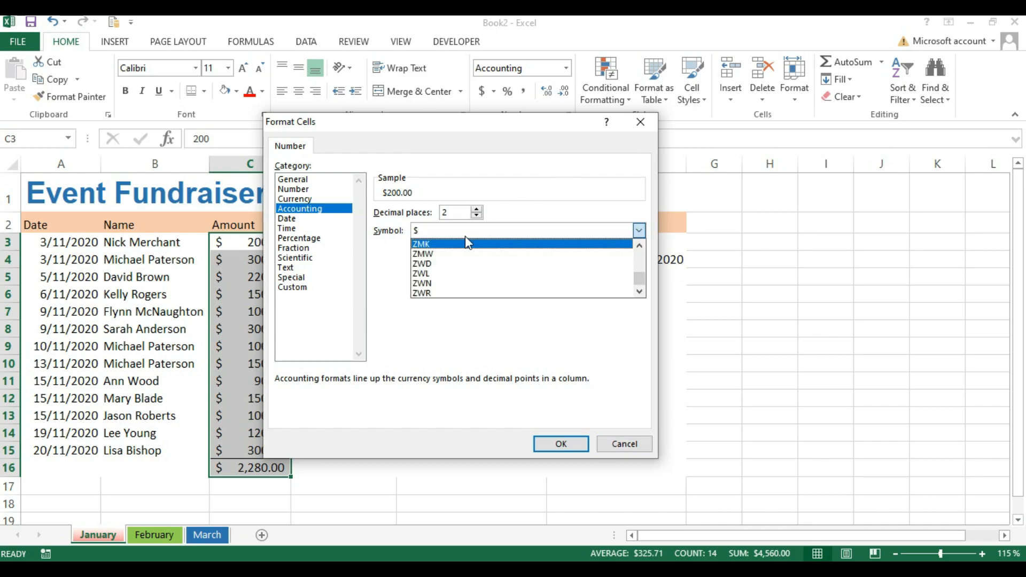
{"action": "left_click", "coordinate": [465, 236]}
{"action": "left_click", "coordinate": [582, 450]}
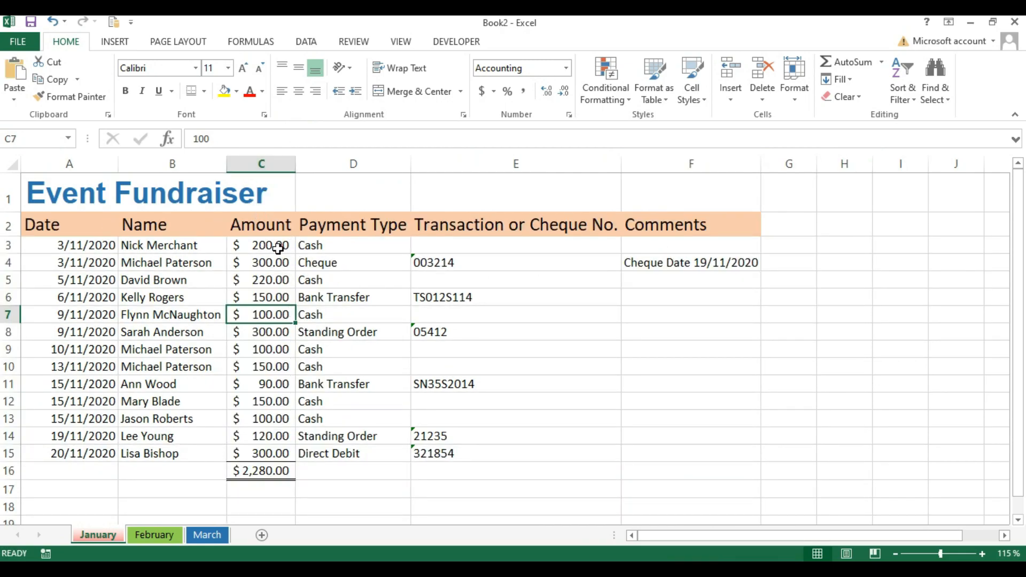
- Decrease the decimals of the amounts and total in C3:C16 to zero places
{"action": "left_click_drag", "start_coordinate": [277, 246], "coordinate": [270, 471]}
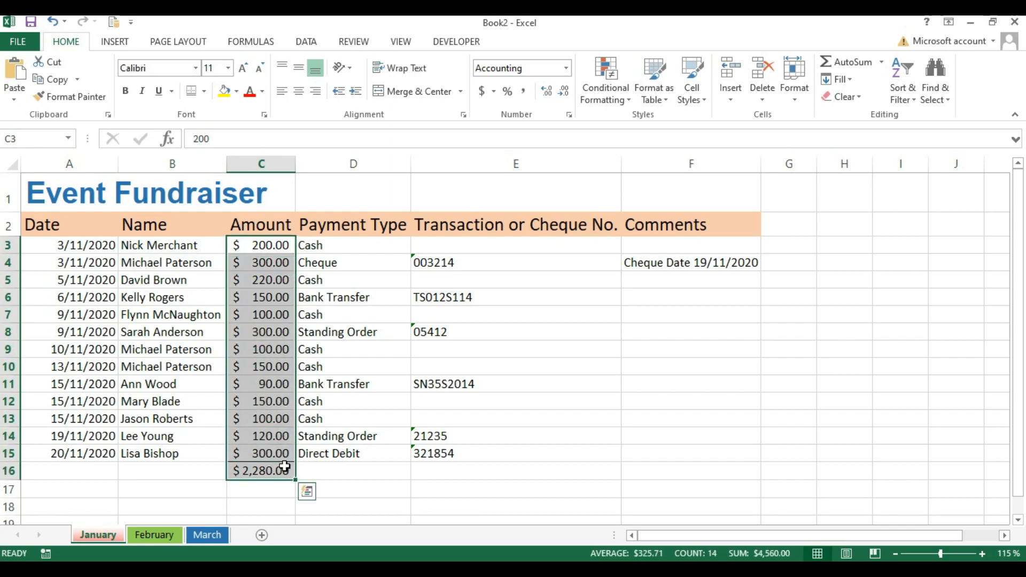
{"action": "left_click", "coordinate": [565, 92]}
{"action": "left_click", "coordinate": [565, 91]}
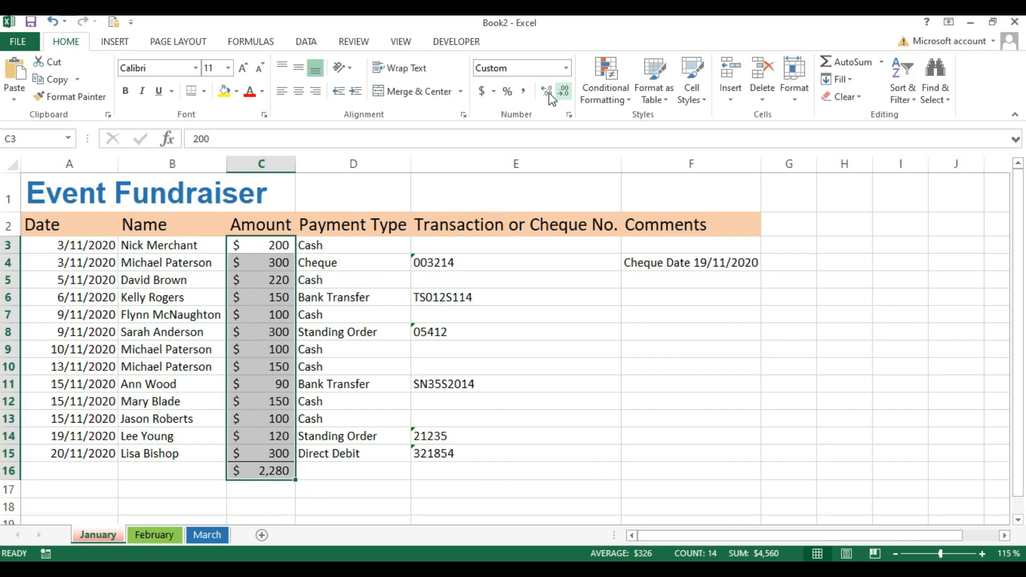
- Increase the decimals of the amounts and total in C3:C16 to four places
{"action": "left_click", "coordinate": [546, 95]}
{"action": "left_click", "coordinate": [547, 95]}
{"action": "left_click", "coordinate": [546, 95]}
{"action": "left_click", "coordinate": [546, 94]}
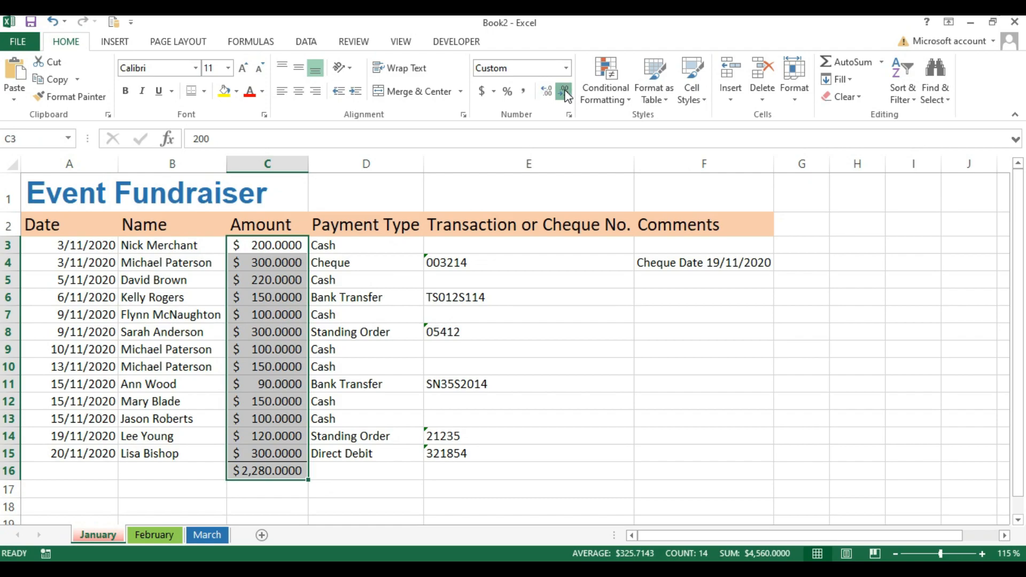
- Reduce the decimals in C3:C16 to two places and clear the selection by choosing cell D16
{"action": "left_click", "coordinate": [565, 92]}
{"action": "left_click", "coordinate": [565, 92]}
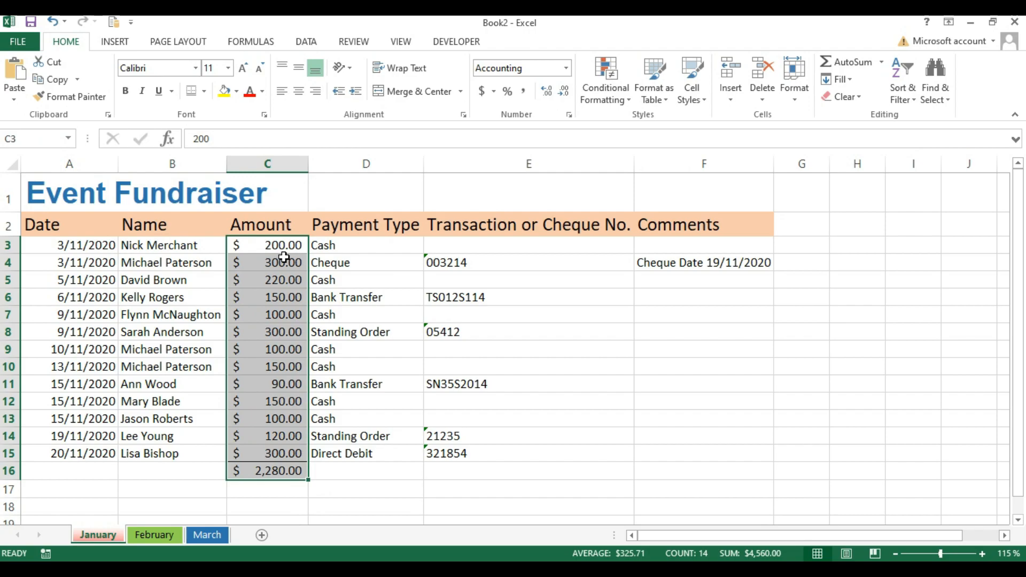
{"action": "left_click", "coordinate": [359, 470]}
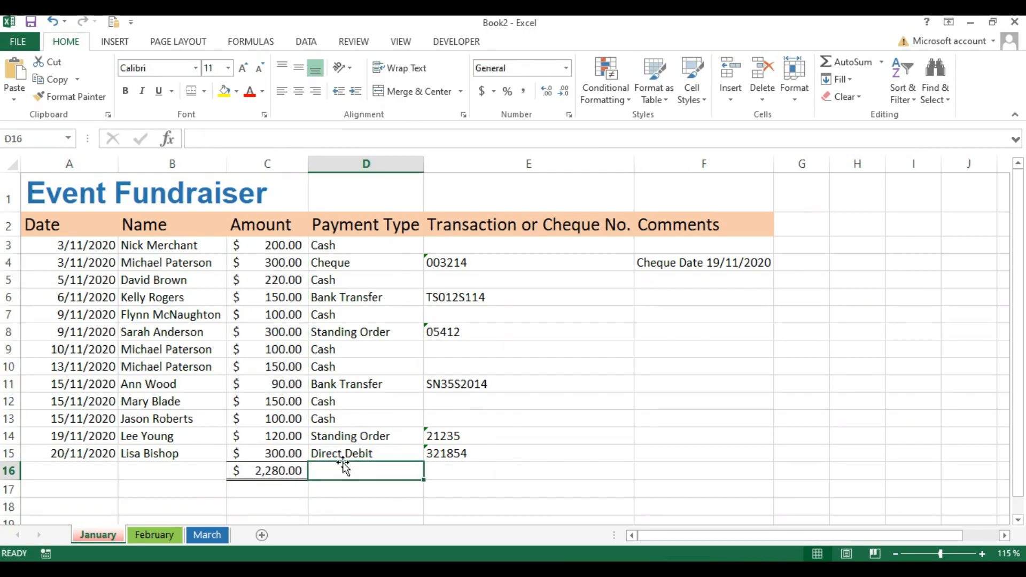
- Open the cell formatting for the dates in A3:A15 and browse the number categories, returning to Date
{"action": "left_click_drag", "start_coordinate": [102, 246], "coordinate": [89, 452]}
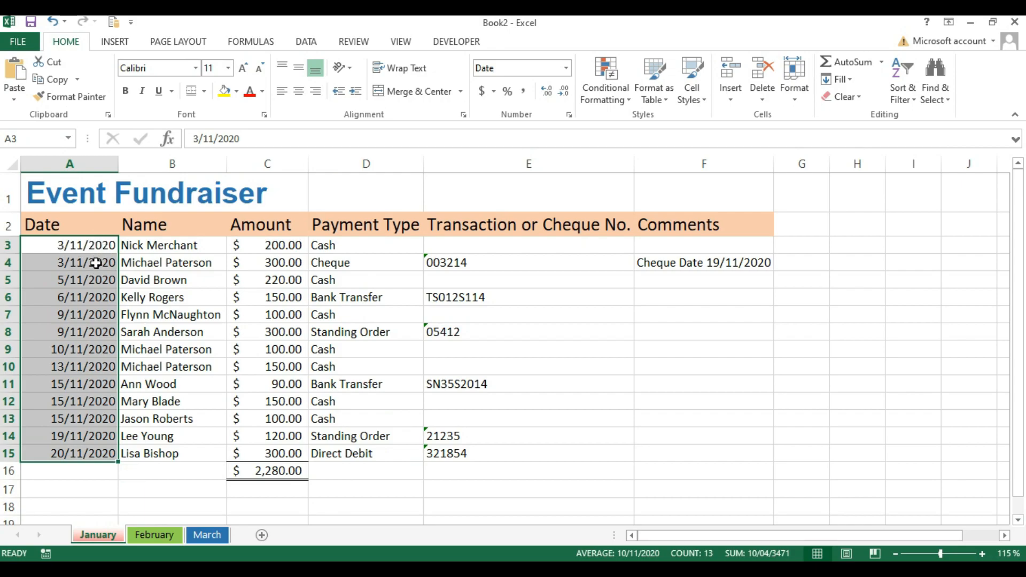
{"action": "right_click", "coordinate": [81, 259]}
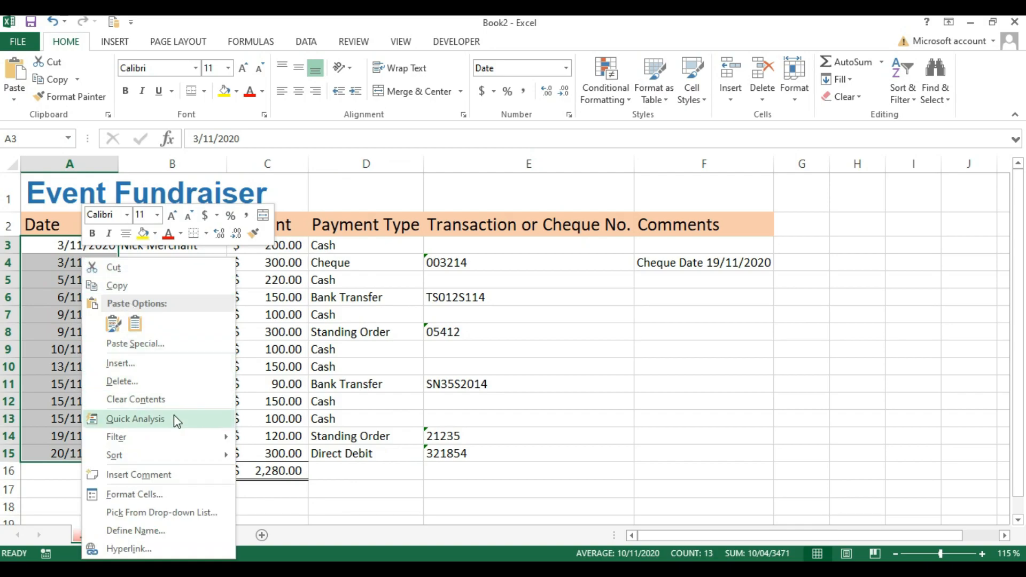
{"action": "left_click", "coordinate": [147, 499]}
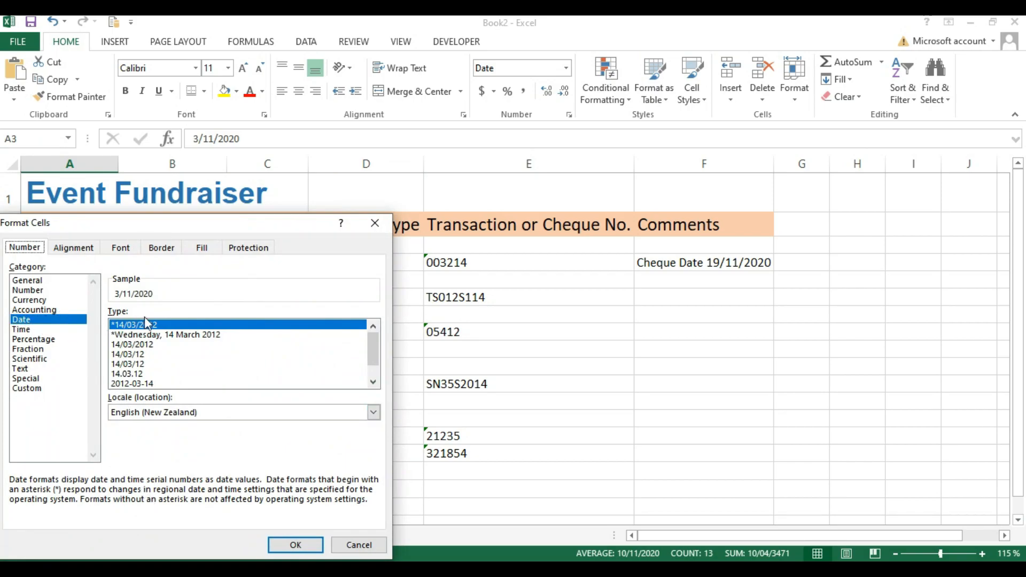
{"action": "left_click", "coordinate": [42, 300]}
{"action": "left_click", "coordinate": [45, 329]}
{"action": "left_click", "coordinate": [46, 359]}
{"action": "left_click", "coordinate": [22, 320]}
- Format the dates in A3:A15 with the 14 March 2012 date type and widen column A slightly
{"action": "mouse_move", "coordinate": [377, 346]}
{"action": "left_mouse_down"}
{"action": "mouse_move", "coordinate": [377, 363]}
{"action": "mouse_move", "coordinate": [375, 339]}
{"action": "left_mouse_up"}
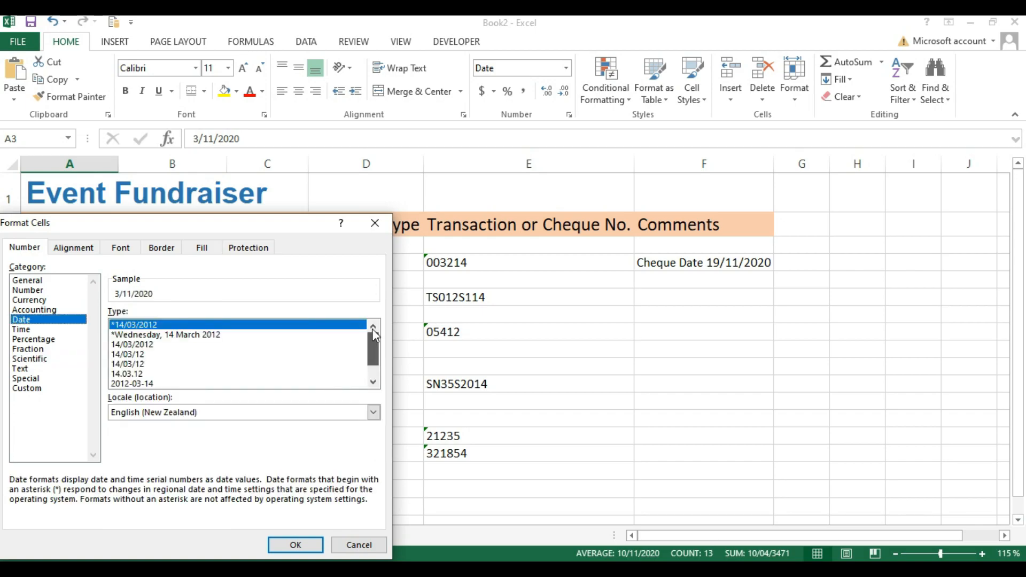
{"action": "mouse_move", "coordinate": [372, 332]}
{"action": "left_mouse_down"}
{"action": "mouse_move", "coordinate": [371, 361]}
{"action": "mouse_move", "coordinate": [373, 338]}
{"action": "left_mouse_up"}
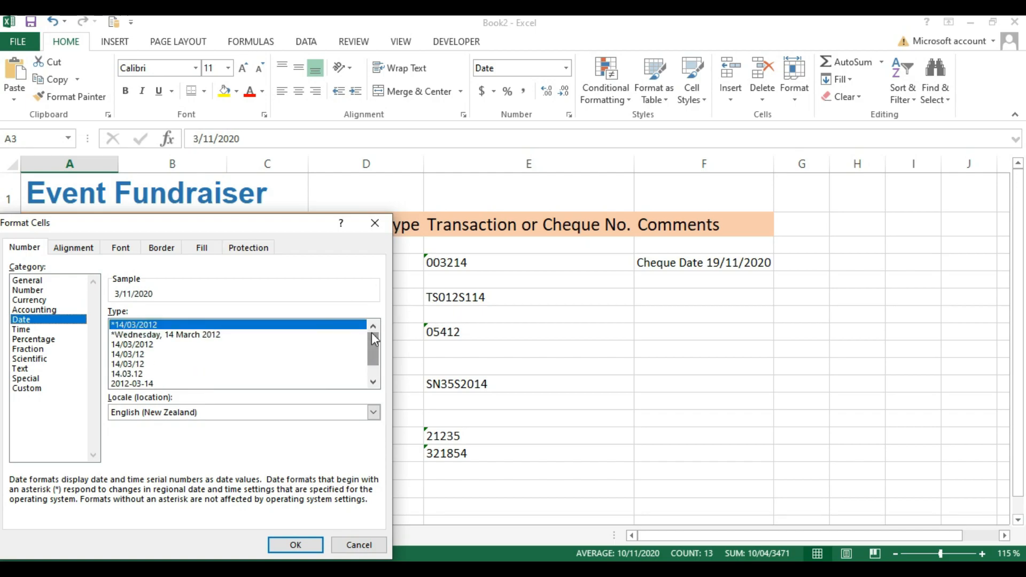
{"action": "left_click", "coordinate": [236, 334]}
{"action": "left_click_drag", "start_coordinate": [378, 344], "coordinate": [373, 360]}
{"action": "left_click", "coordinate": [192, 355]}
{"action": "left_click", "coordinate": [133, 364]}
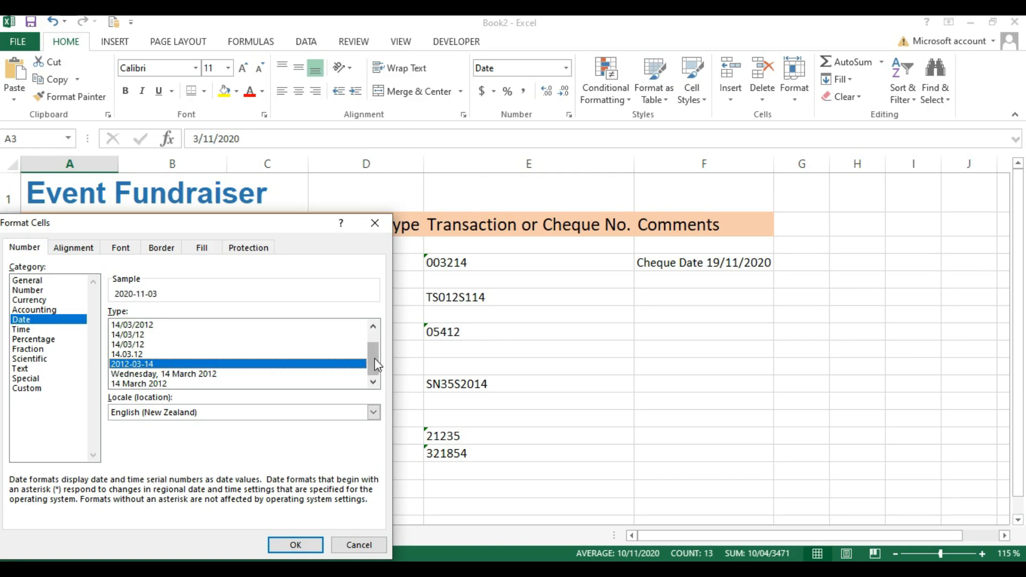
{"action": "left_click", "coordinate": [120, 384]}
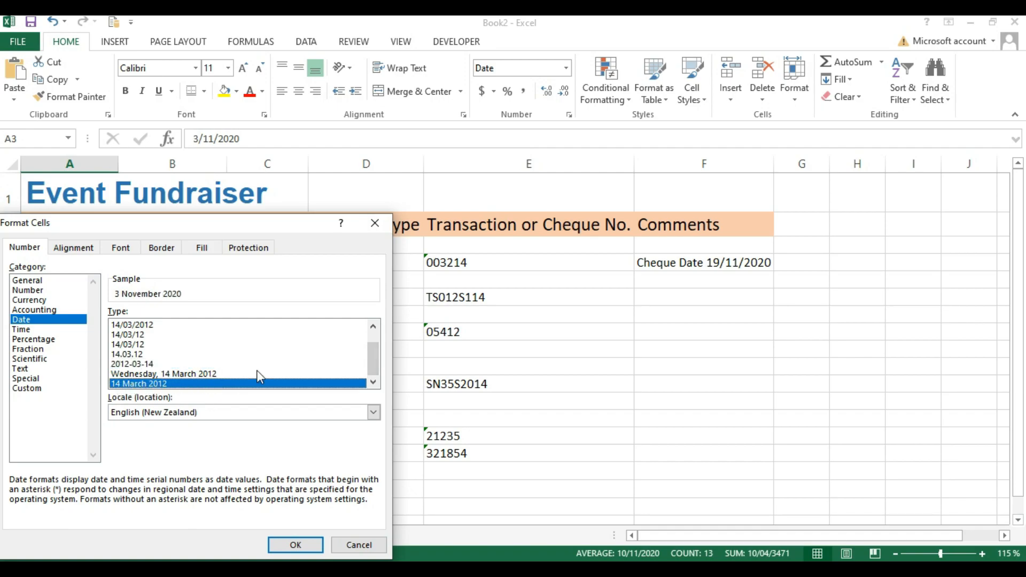
{"action": "left_click", "coordinate": [295, 545]}
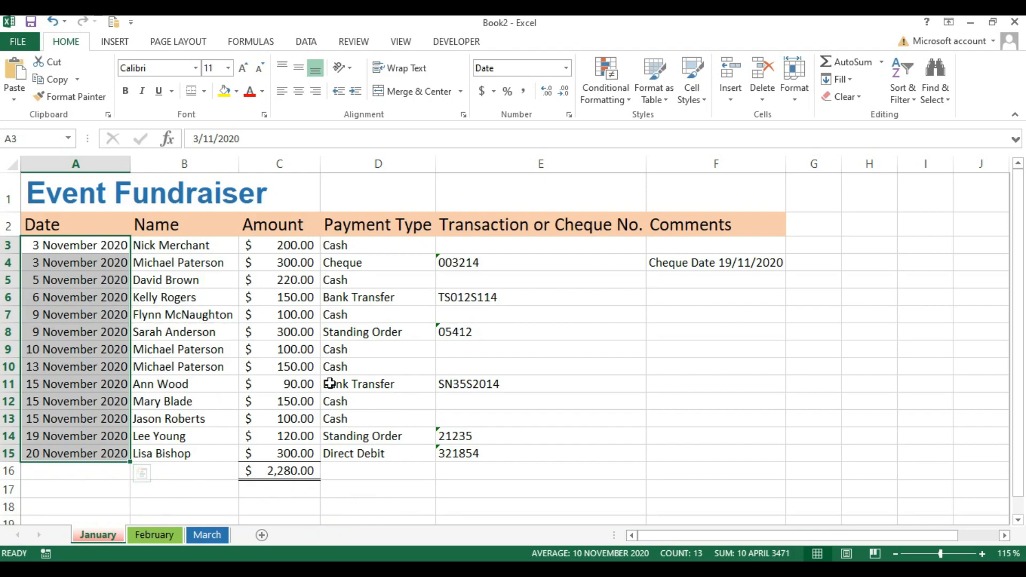
{"action": "left_click", "coordinate": [370, 333]}
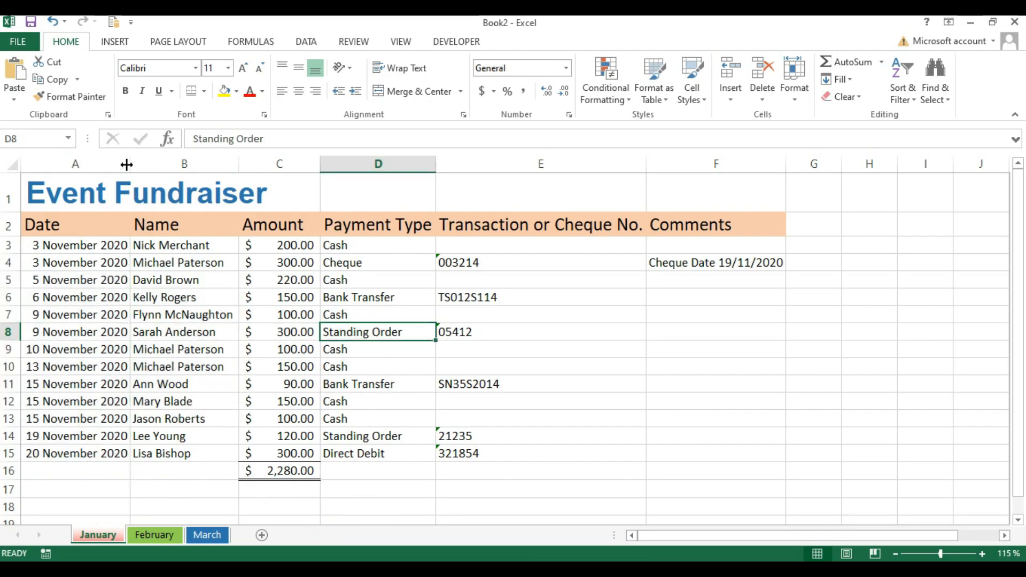
{"action": "left_click_drag", "start_coordinate": [131, 164], "coordinate": [138, 165]}
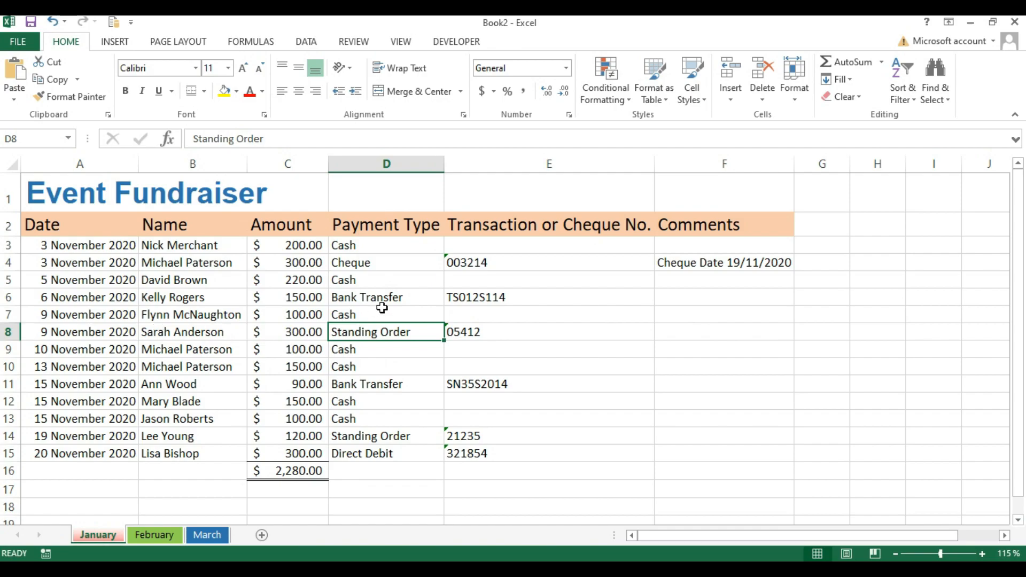
{"action": "left_click_drag", "start_coordinate": [43, 248], "coordinate": [682, 246]}
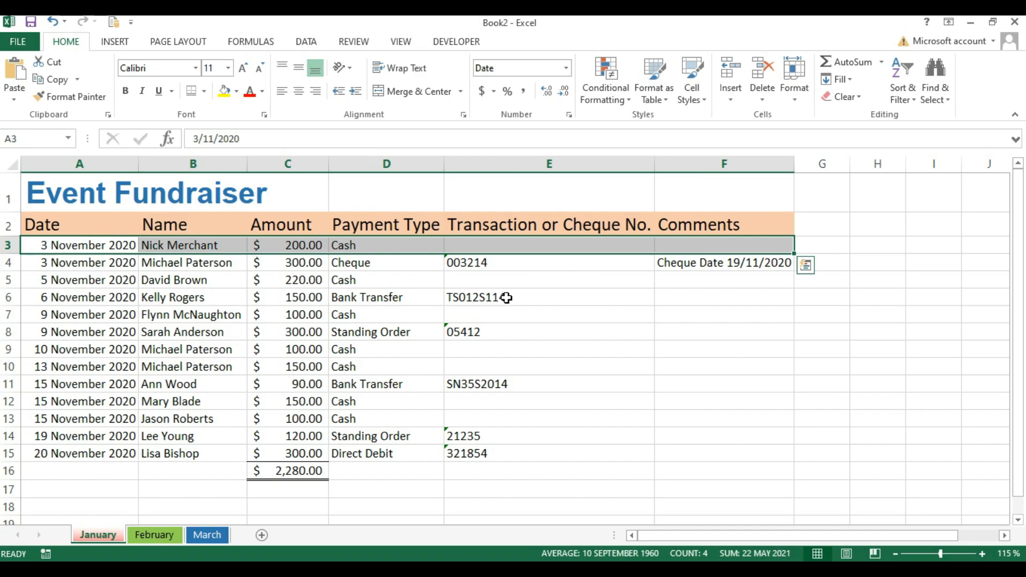
{"action": "key", "text": "ctrl+q"}
{"action": "left_click", "coordinate": [483, 322]}
{"action": "left_click_drag", "start_coordinate": [68, 243], "coordinate": [673, 243]}
{"action": "left_click", "coordinate": [82, 246]}
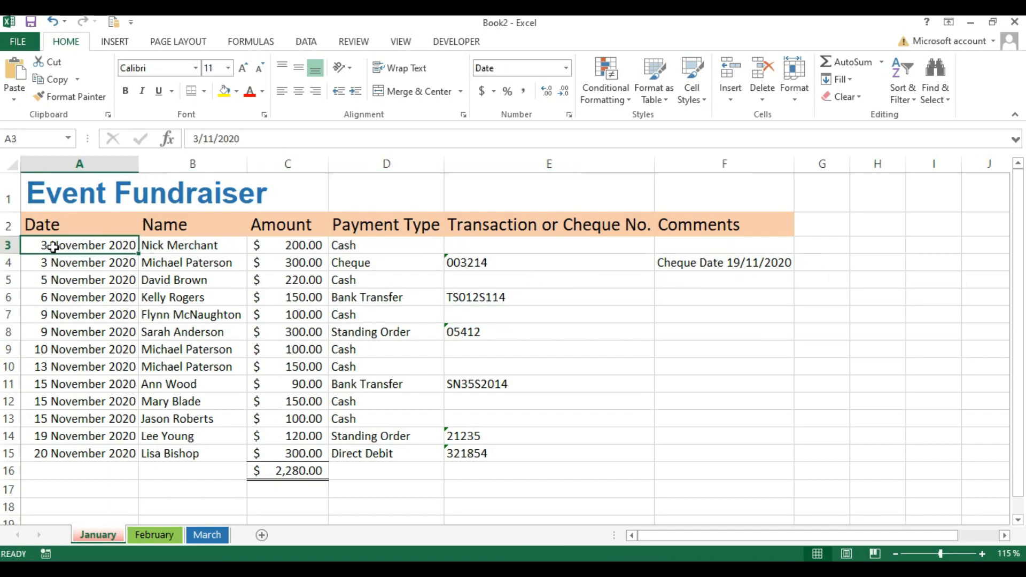
- Fill the Cash rows 3, 5, 7, 9, 10, 12 and 13 across columns A to F light green with automatic font colour
{"action": "left_click_drag", "start_coordinate": [54, 247], "coordinate": [686, 246]}
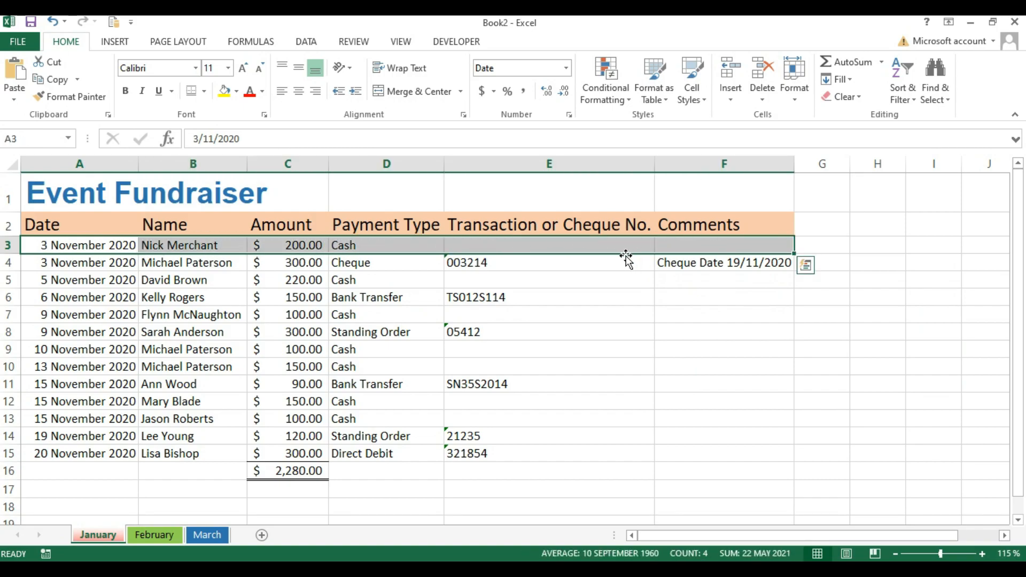
{"action": "left_click_drag", "start_coordinate": [50, 279], "coordinate": [651, 282]}
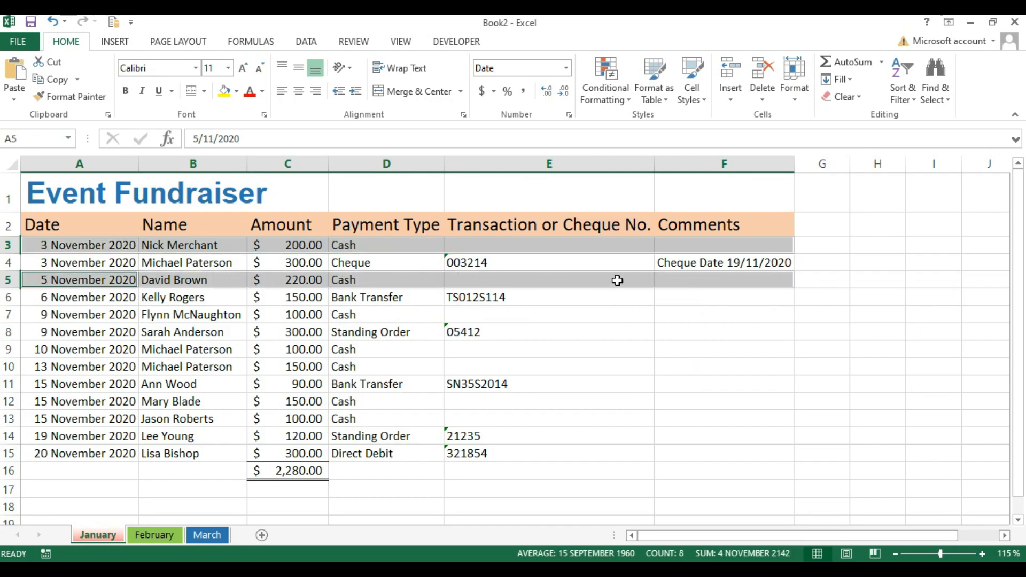
{"action": "left_click_drag", "start_coordinate": [50, 314], "coordinate": [728, 311]}
{"action": "left_click_drag", "start_coordinate": [44, 351], "coordinate": [710, 367]}
{"action": "left_click_drag", "start_coordinate": [34, 401], "coordinate": [726, 419]}
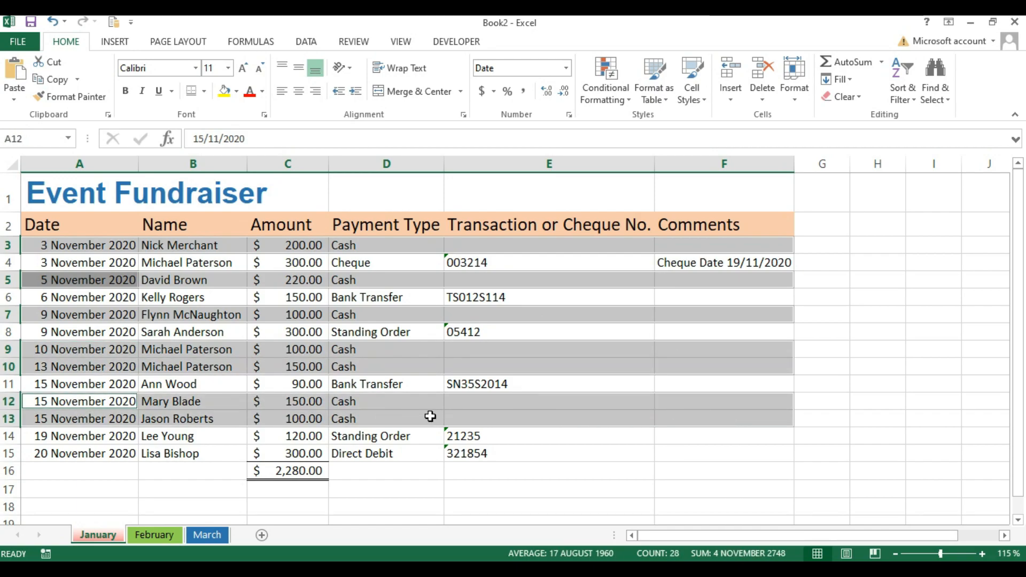
{"action": "left_click", "coordinate": [263, 92]}
{"action": "left_click", "coordinate": [237, 92]}
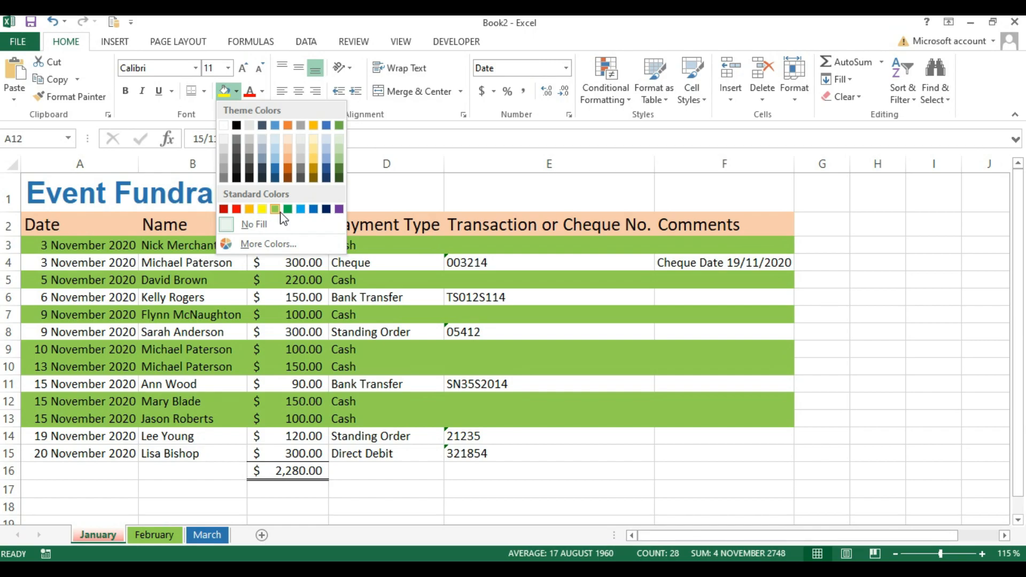
{"action": "left_click", "coordinate": [281, 213]}
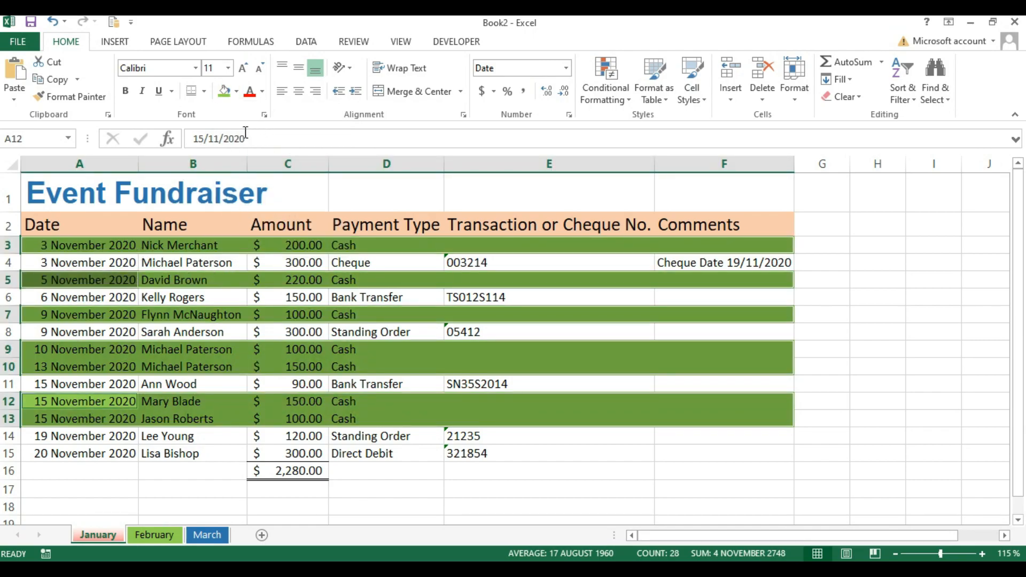
{"action": "left_click", "coordinate": [263, 92]}
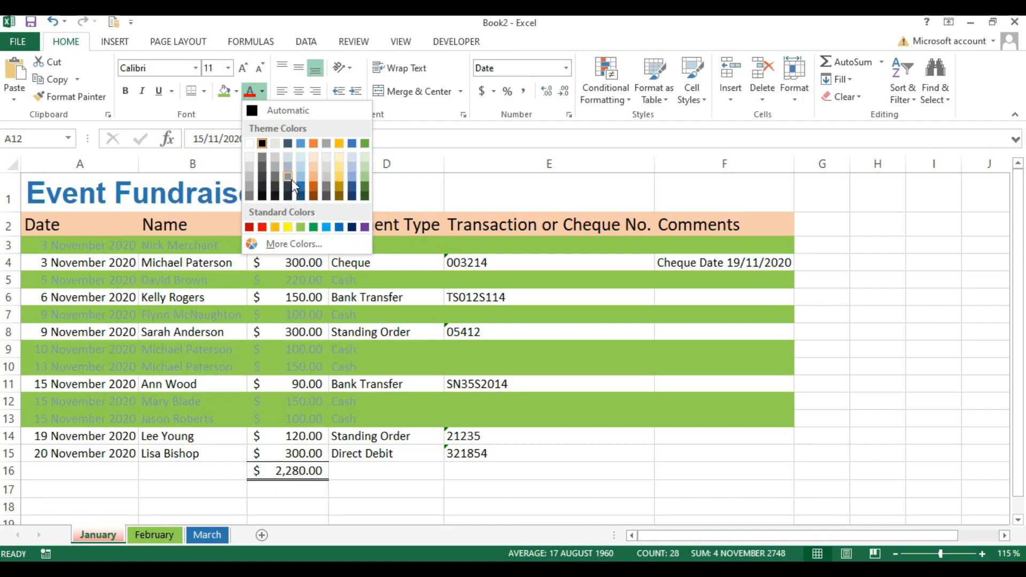
{"action": "left_click", "coordinate": [278, 111]}
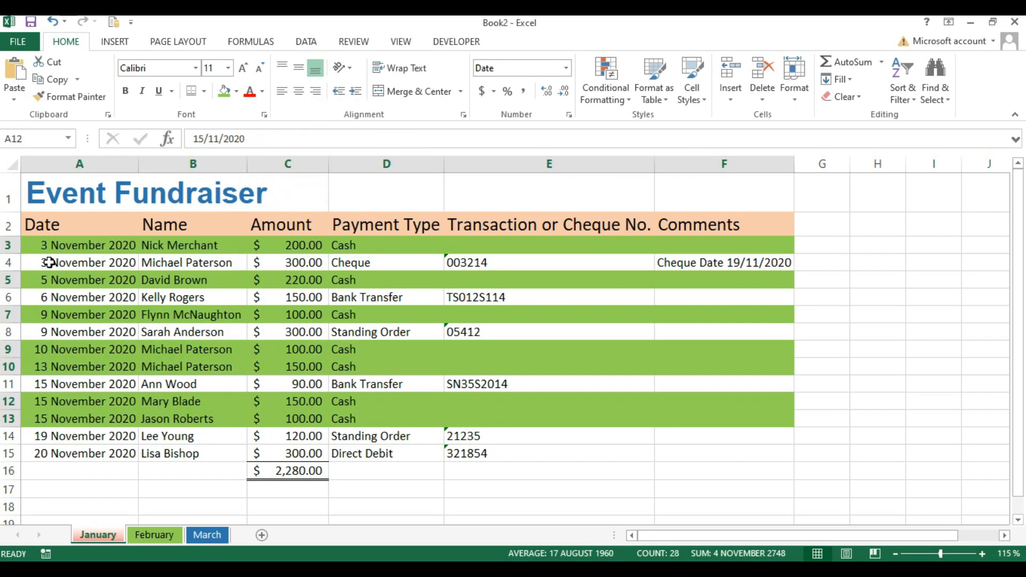
- Fill the Cheque row A4:F4 with standard red
{"action": "left_click_drag", "start_coordinate": [46, 262], "coordinate": [746, 255]}
{"action": "left_click", "coordinate": [237, 90]}
{"action": "left_click", "coordinate": [239, 208]}
- Fill the Bank Transfer rows A6:F6 and A11:F11 with light blue
{"action": "left_click_drag", "start_coordinate": [76, 295], "coordinate": [695, 297]}
{"action": "left_click_drag", "start_coordinate": [32, 385], "coordinate": [665, 380]}
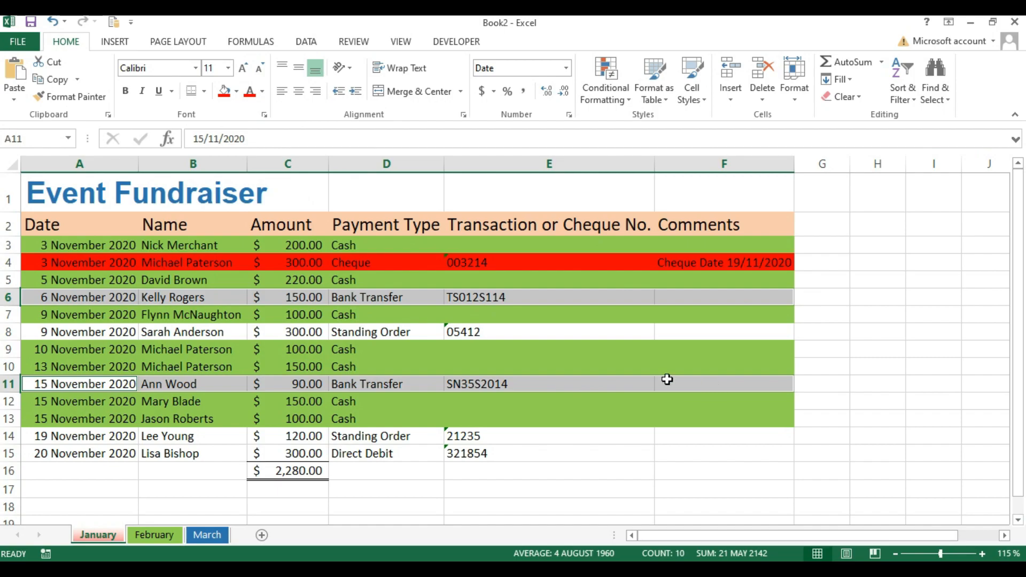
{"action": "left_click", "coordinate": [236, 91]}
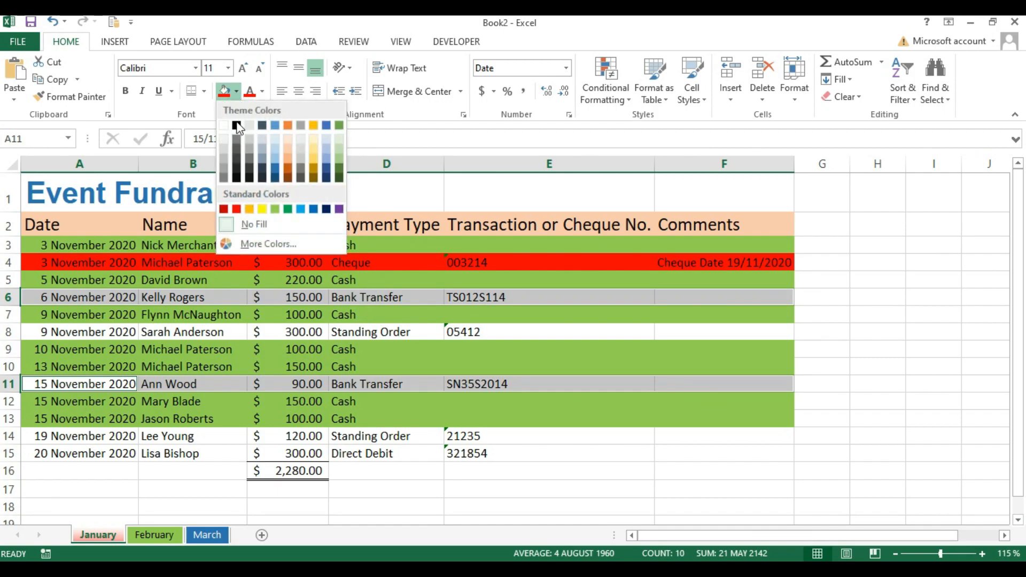
{"action": "left_click", "coordinate": [314, 209]}
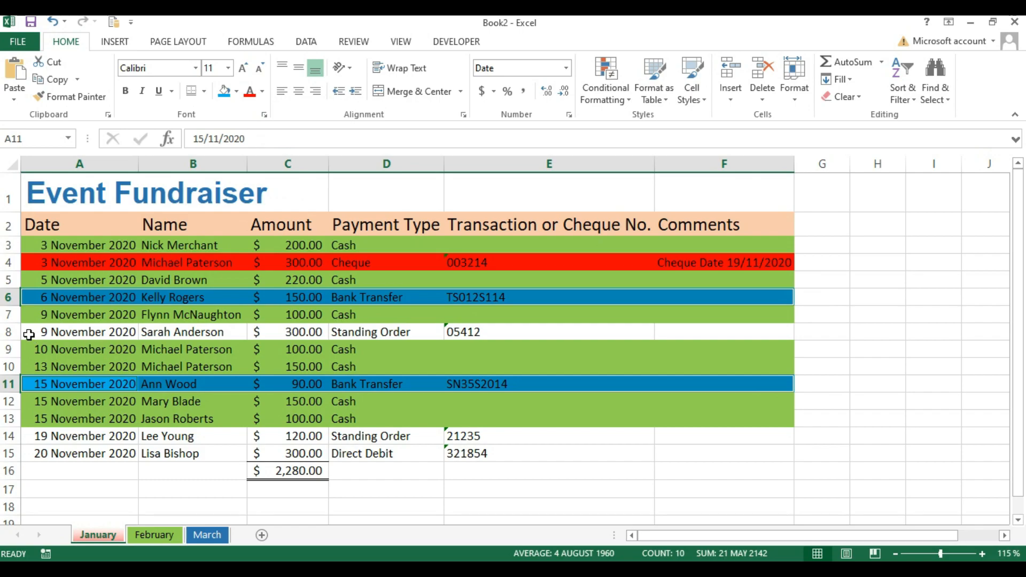
- Fill the Standing Order rows A8:F8 and A14:F14 with the dark orange theme colour
{"action": "left_click_drag", "start_coordinate": [27, 332], "coordinate": [703, 337]}
{"action": "left_click_drag", "start_coordinate": [25, 437], "coordinate": [659, 436]}
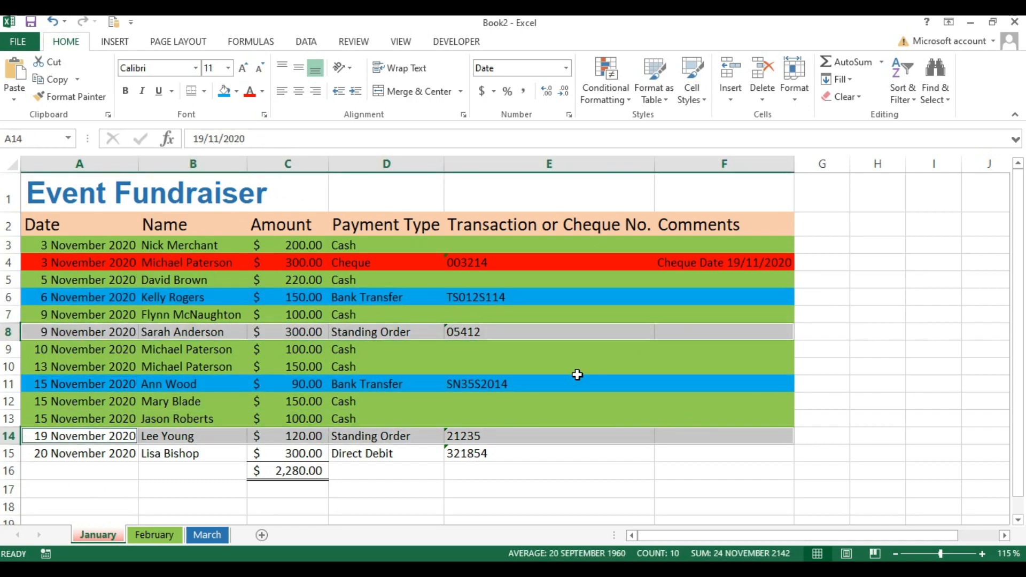
{"action": "left_click", "coordinate": [236, 91]}
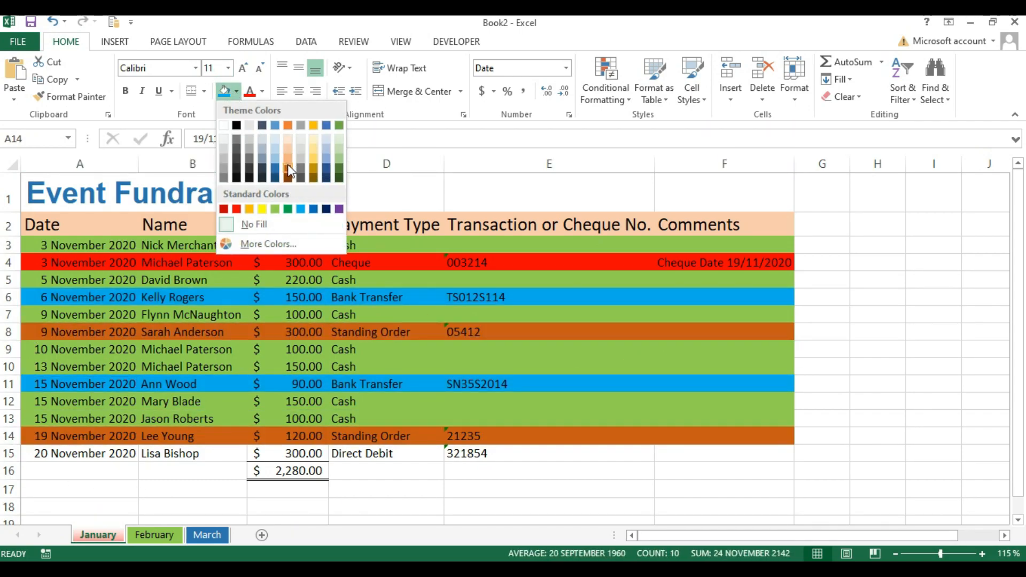
{"action": "left_click", "coordinate": [288, 166]}
{"action": "left_click", "coordinate": [187, 349]}
- Fill the Direct Debit row A15:F15 with a grey theme colour and clear the selection by choosing cell E17
{"action": "left_click_drag", "start_coordinate": [37, 457], "coordinate": [789, 455]}
{"action": "left_click", "coordinate": [239, 94]}
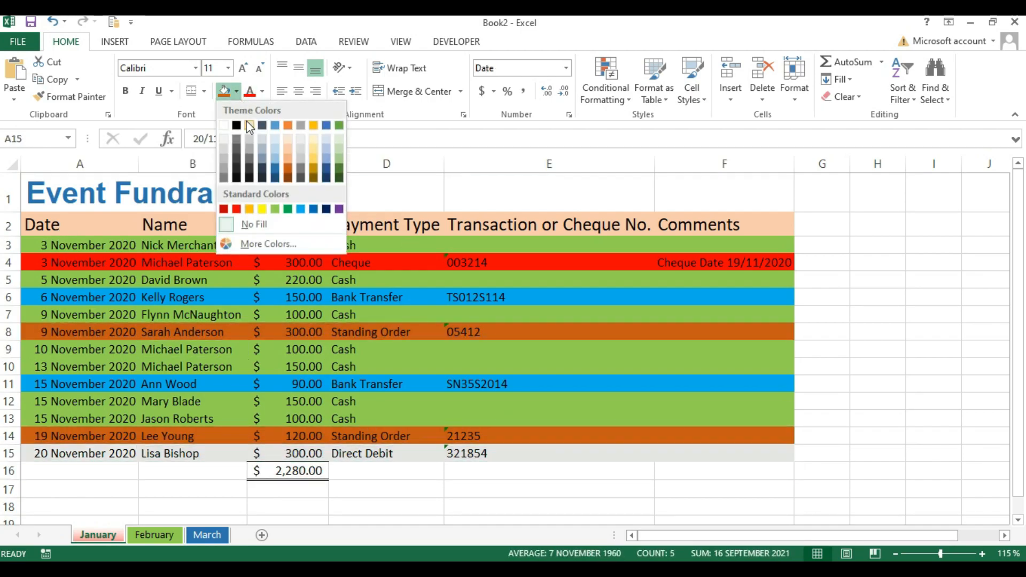
{"action": "left_click", "coordinate": [247, 146]}
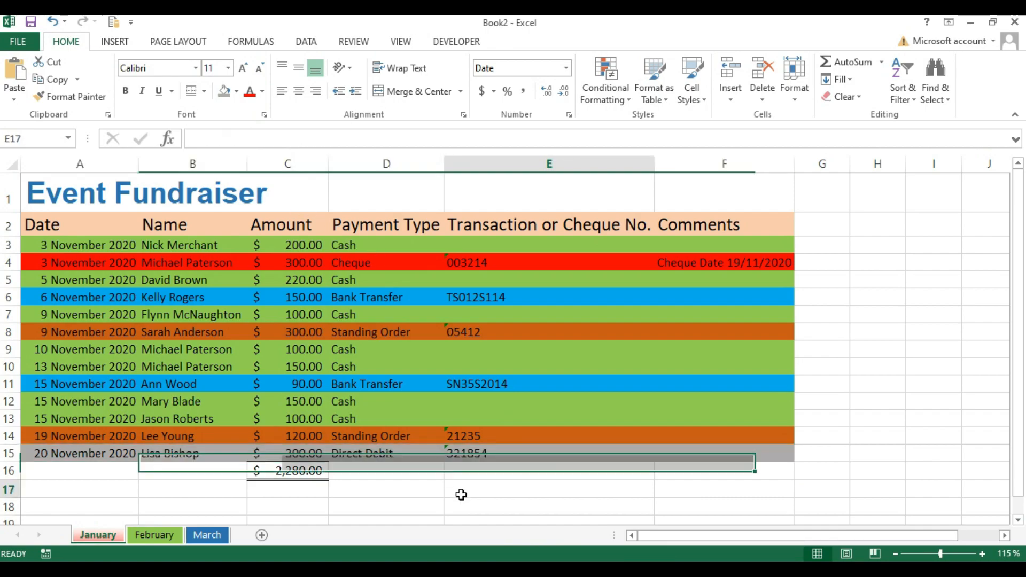
{"action": "left_click", "coordinate": [540, 487]}
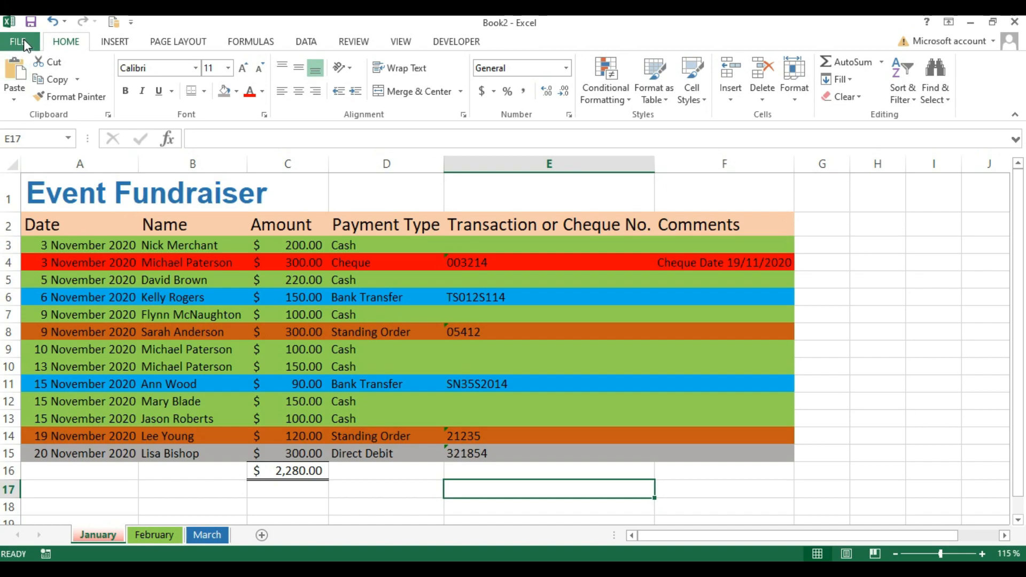
- Check the print preview of the January sheet in portrait orientation and return to the worksheet
{"action": "left_click", "coordinate": [24, 39]}
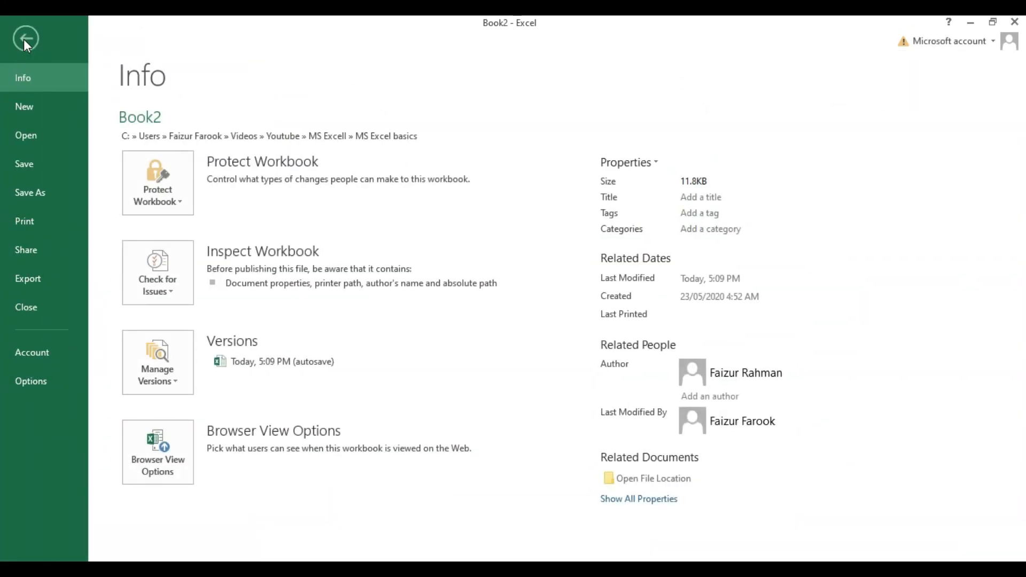
{"action": "left_click", "coordinate": [35, 220]}
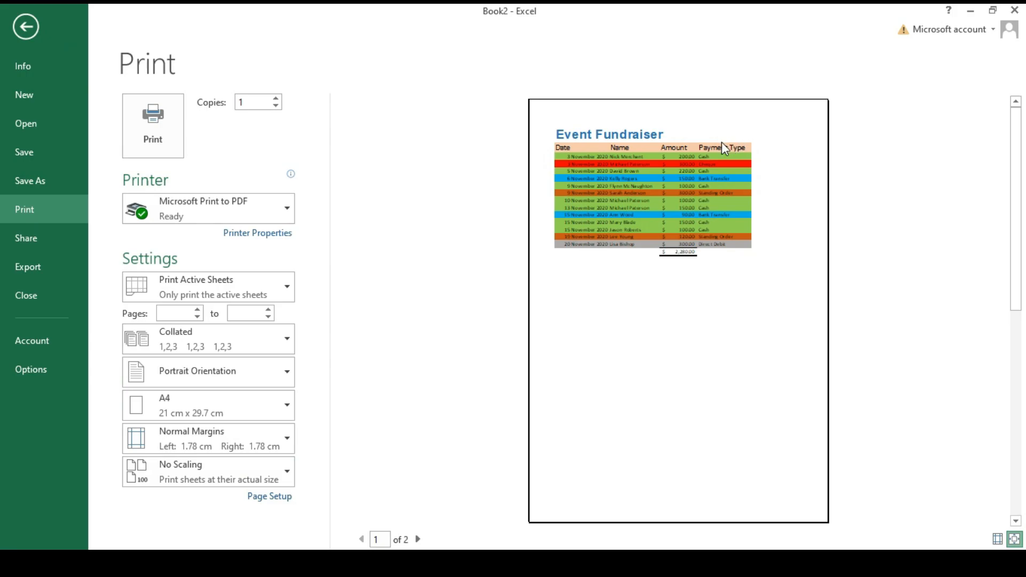
{"action": "left_click", "coordinate": [33, 28]}
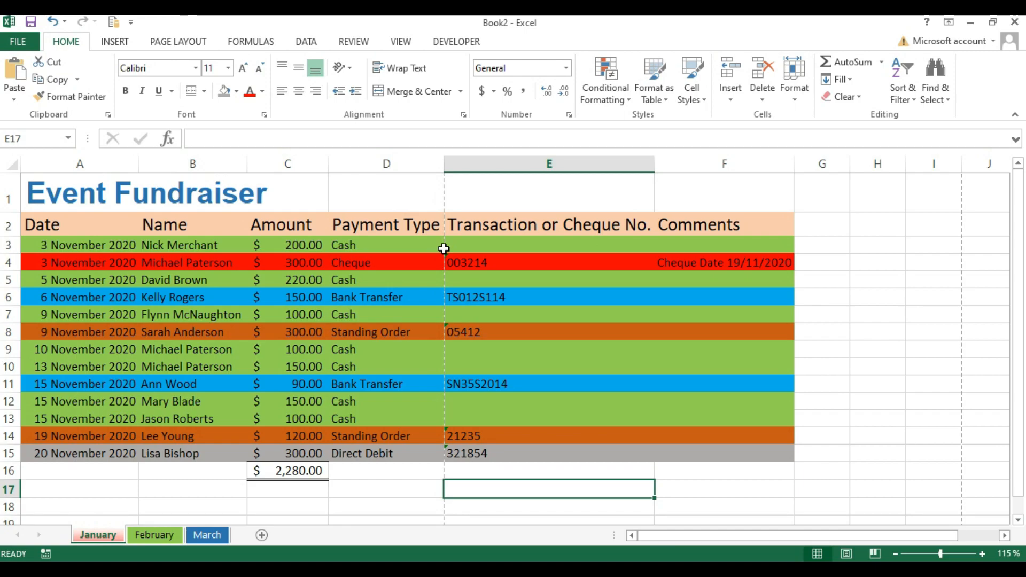
- Set the January sheet's page orientation to Landscape
{"action": "left_click", "coordinate": [176, 44]}
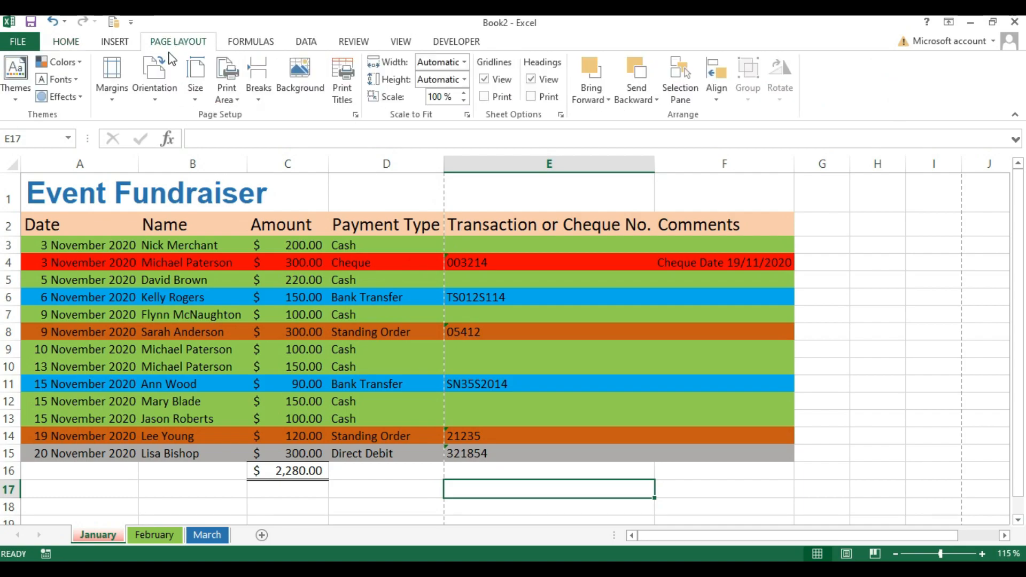
{"action": "left_click", "coordinate": [153, 101]}
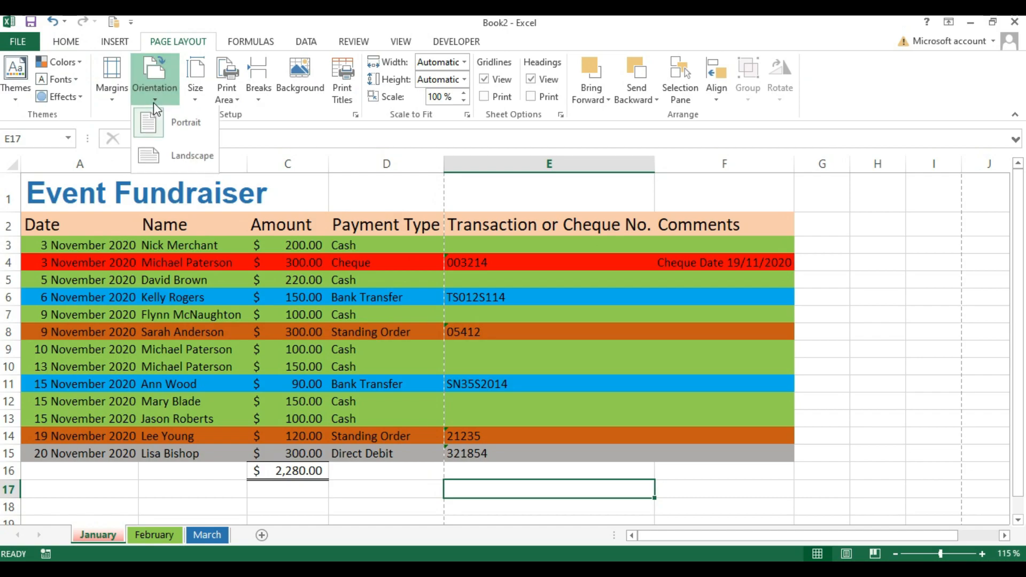
{"action": "left_click", "coordinate": [173, 157]}
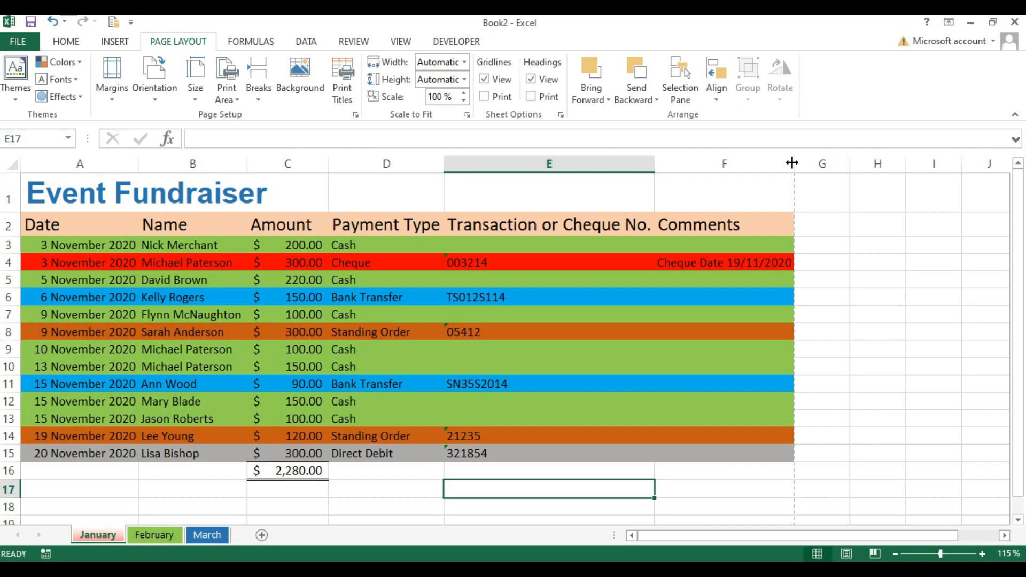
- Check the landscape print preview of the January sheet and return to the worksheet
{"action": "left_click", "coordinate": [25, 39]}
{"action": "left_click", "coordinate": [47, 220]}
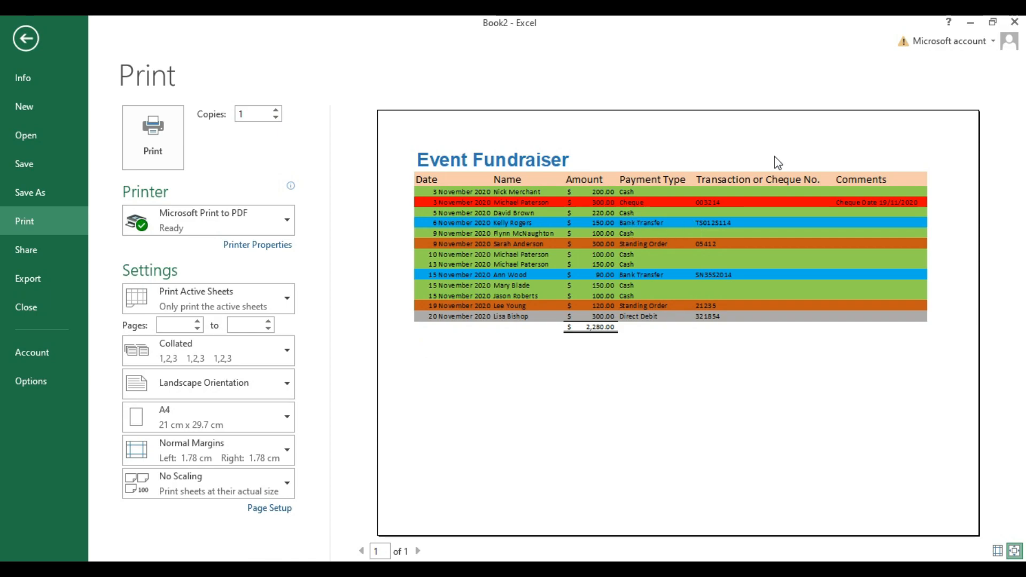
{"action": "left_click", "coordinate": [27, 38]}
- Merge and center the Event Fundraiser title across A1:F1
{"action": "left_click_drag", "start_coordinate": [69, 182], "coordinate": [692, 194]}
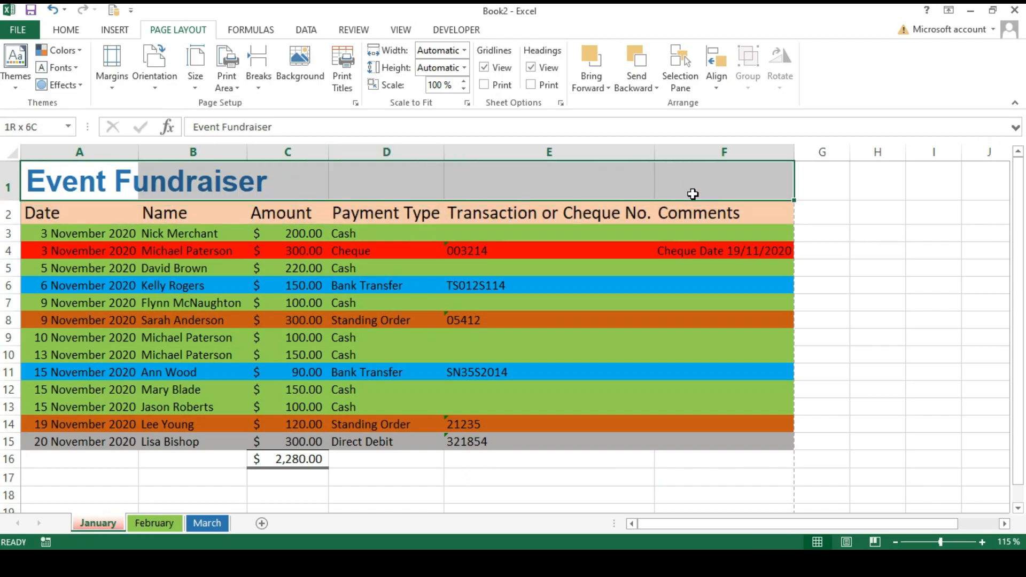
{"action": "left_click", "coordinate": [78, 181]}
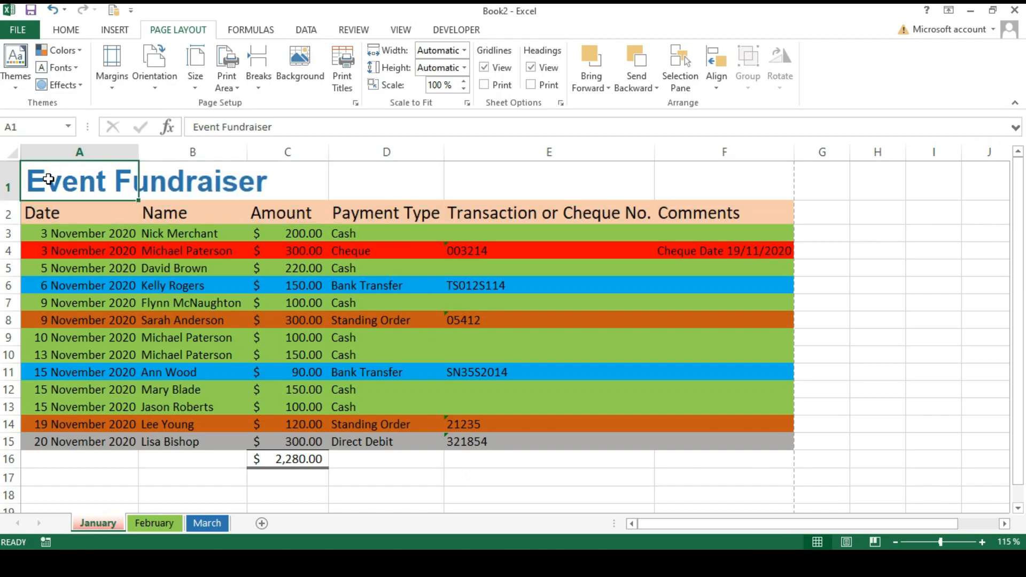
{"action": "left_click_drag", "start_coordinate": [69, 178], "coordinate": [706, 182]}
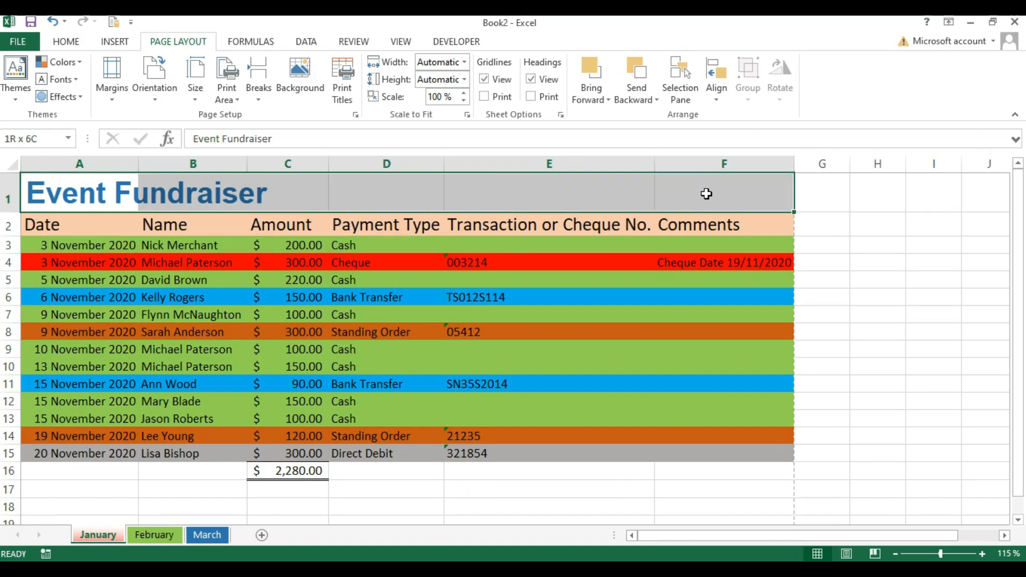
{"action": "left_click", "coordinate": [71, 43]}
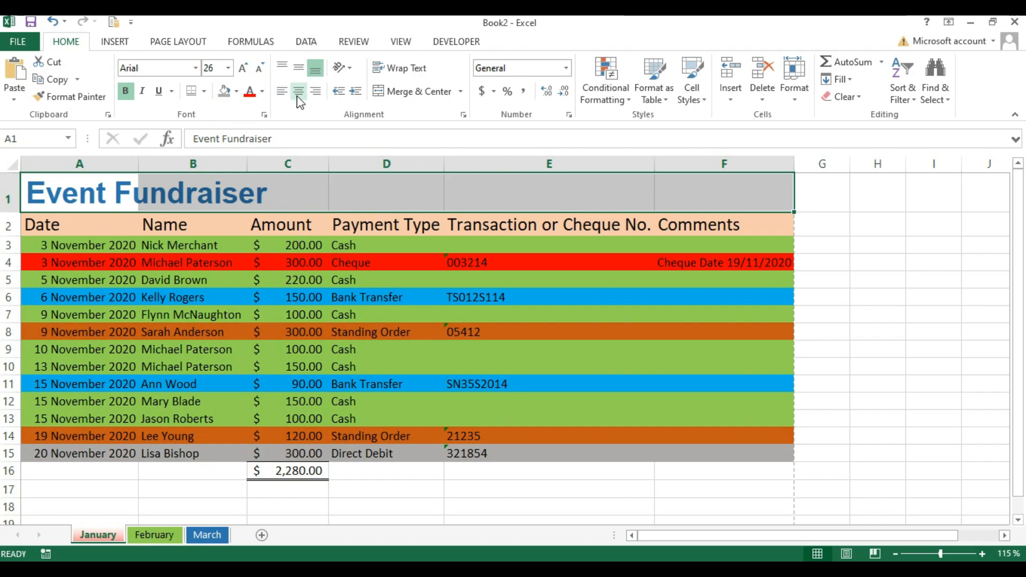
{"action": "left_click", "coordinate": [461, 93]}
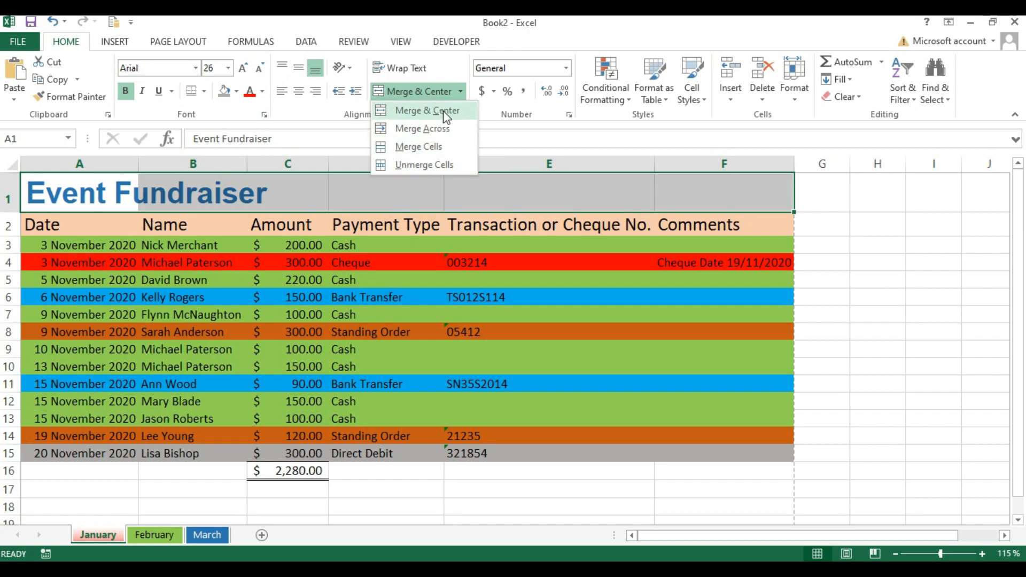
{"action": "left_click", "coordinate": [415, 93]}
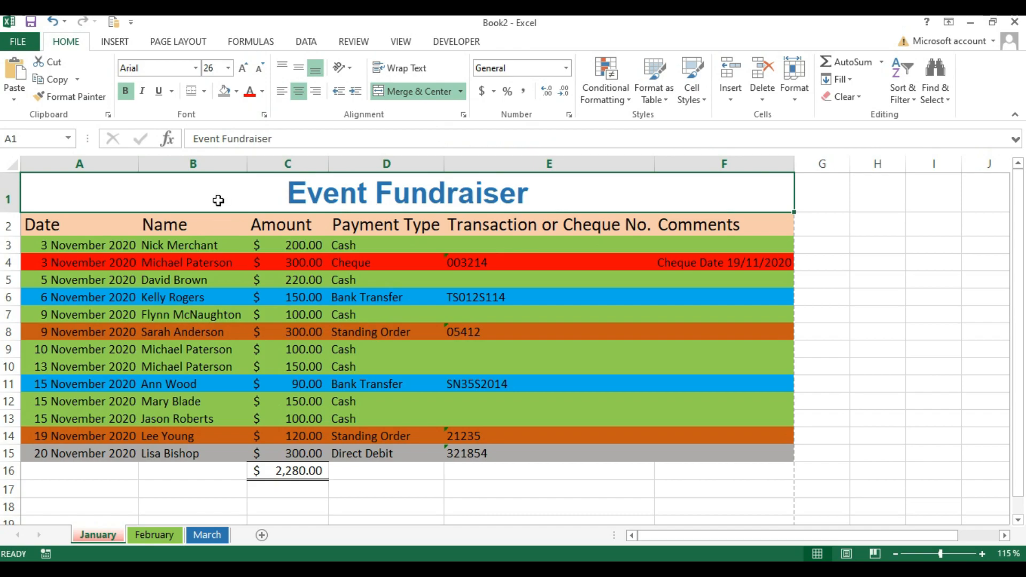
- Fill the merged title cell with Blue, Accent 5, Lighter 60% and move the selection to cell F4
{"action": "left_click", "coordinate": [237, 92]}
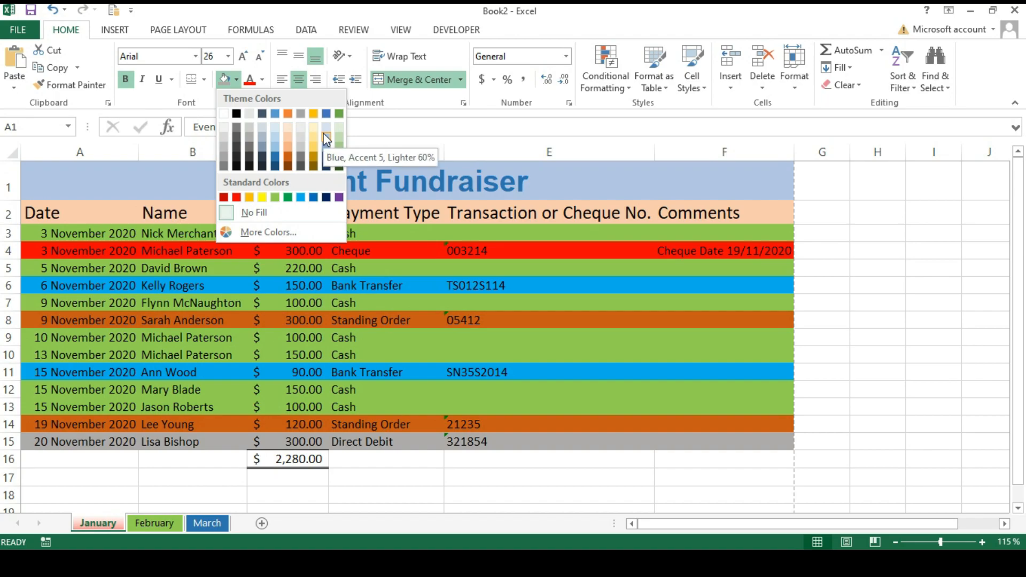
{"action": "left_click", "coordinate": [326, 137]}
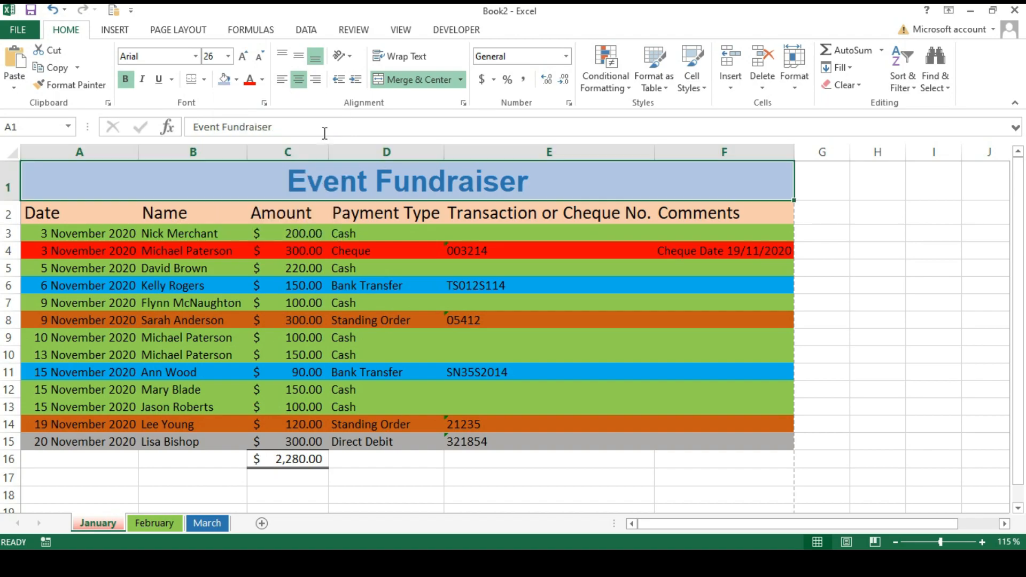
{"action": "left_click", "coordinate": [656, 249]}
- Check the merged and filled title in the January sheet's print preview and return to the worksheet
{"action": "left_click", "coordinate": [18, 30]}
{"action": "left_click", "coordinate": [68, 210]}
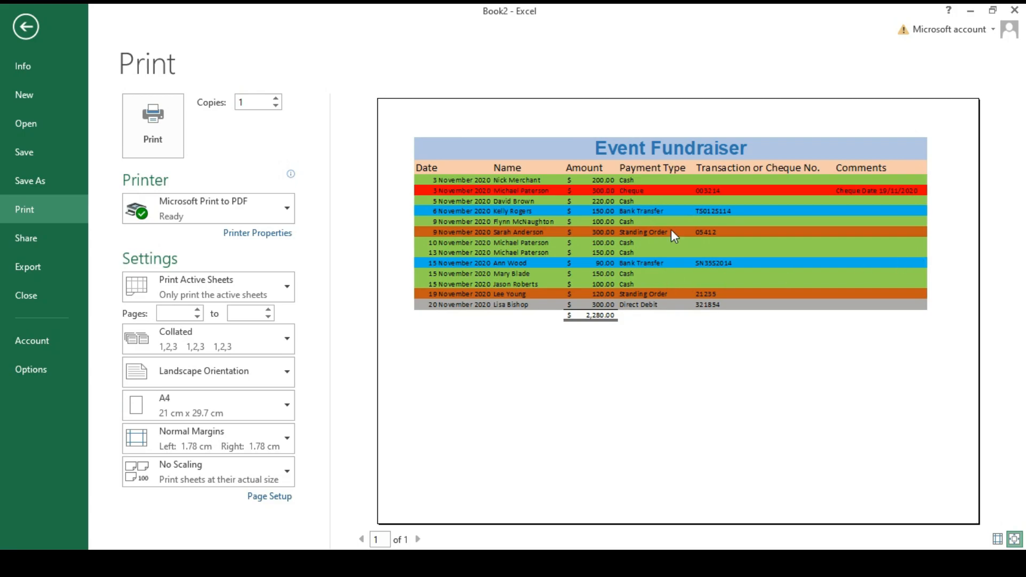
{"action": "left_click", "coordinate": [18, 26]}
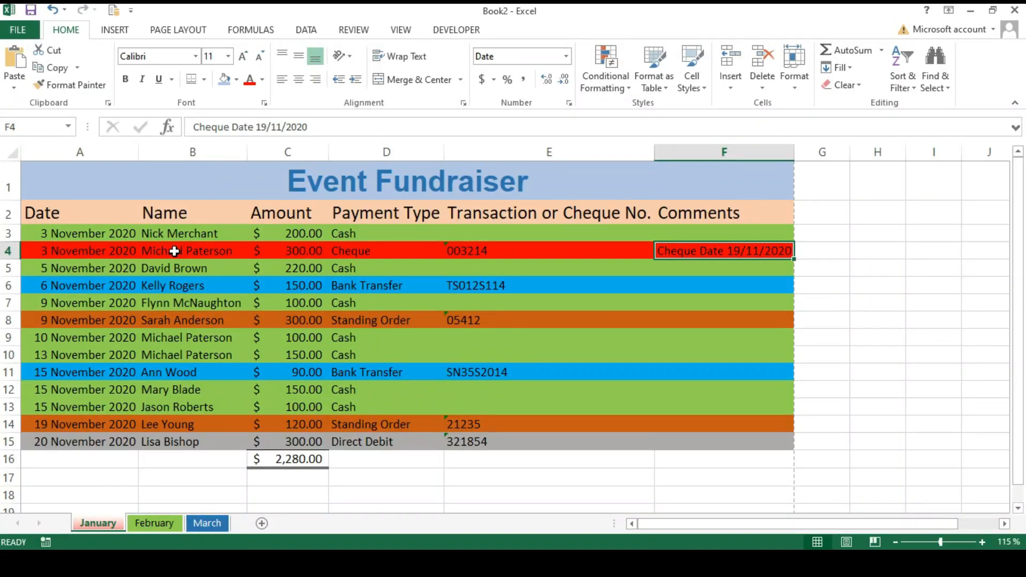
- Try center, right and left alignment on the transaction and cheque numbers in E3:E15, finishing with them centered
{"action": "left_click_drag", "start_coordinate": [455, 235], "coordinate": [465, 444]}
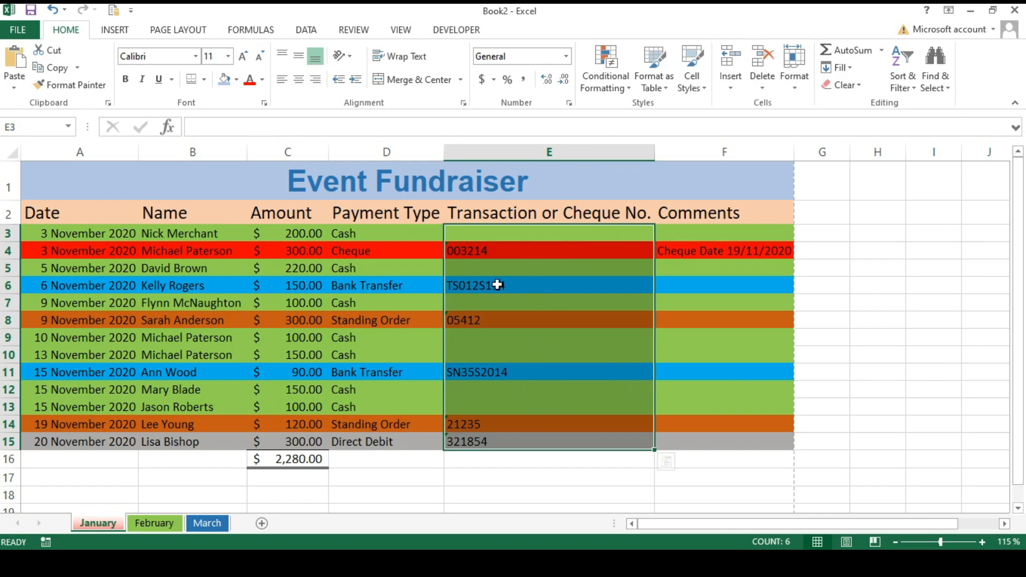
{"action": "left_click", "coordinate": [300, 81]}
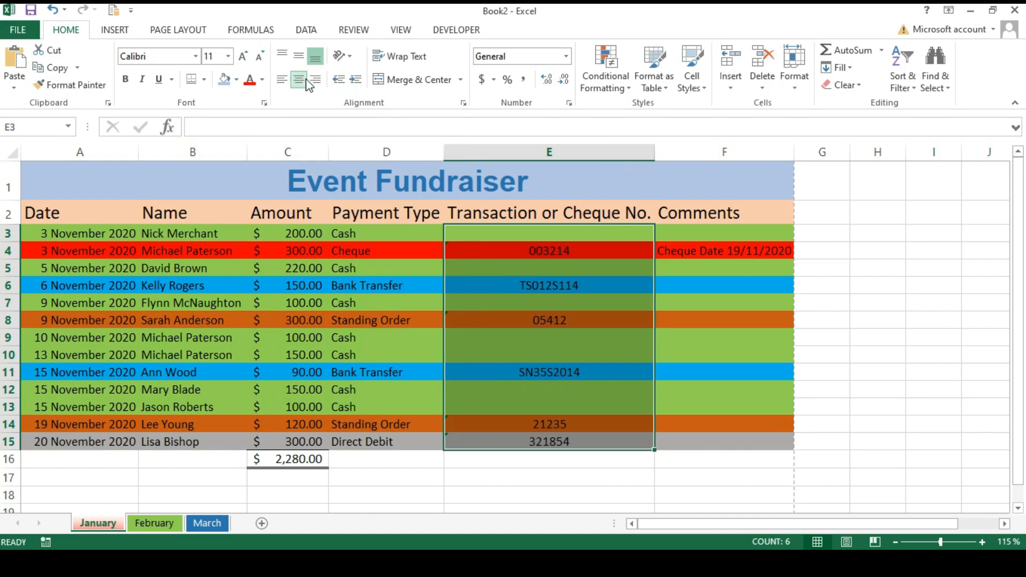
{"action": "left_click", "coordinate": [317, 83]}
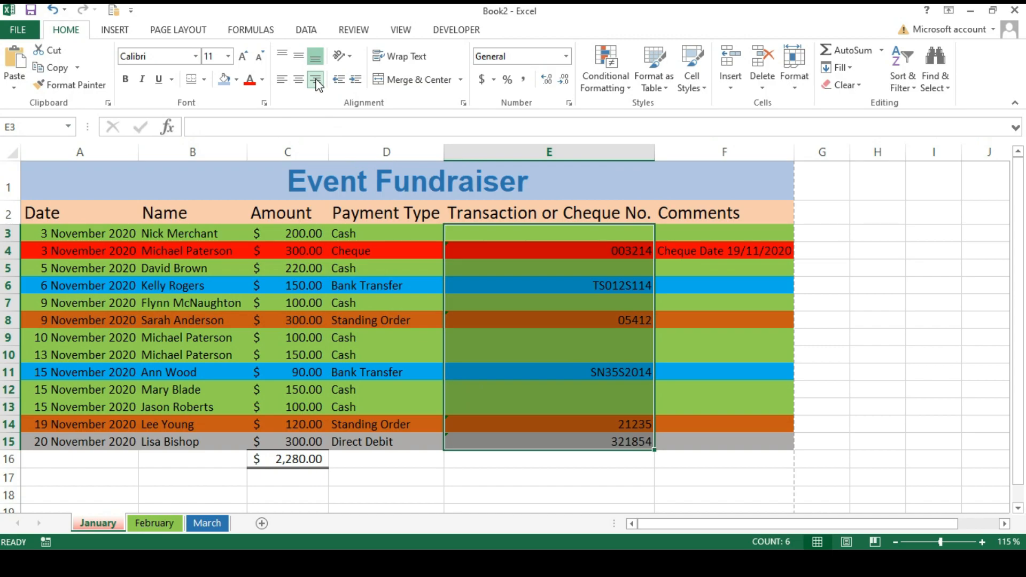
{"action": "left_click", "coordinate": [283, 81]}
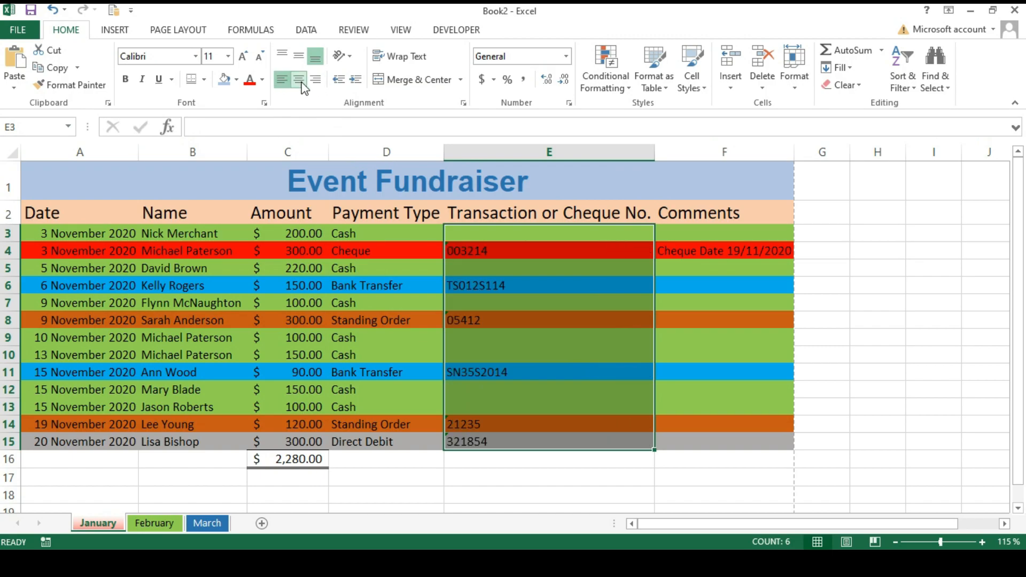
{"action": "left_click", "coordinate": [300, 81]}
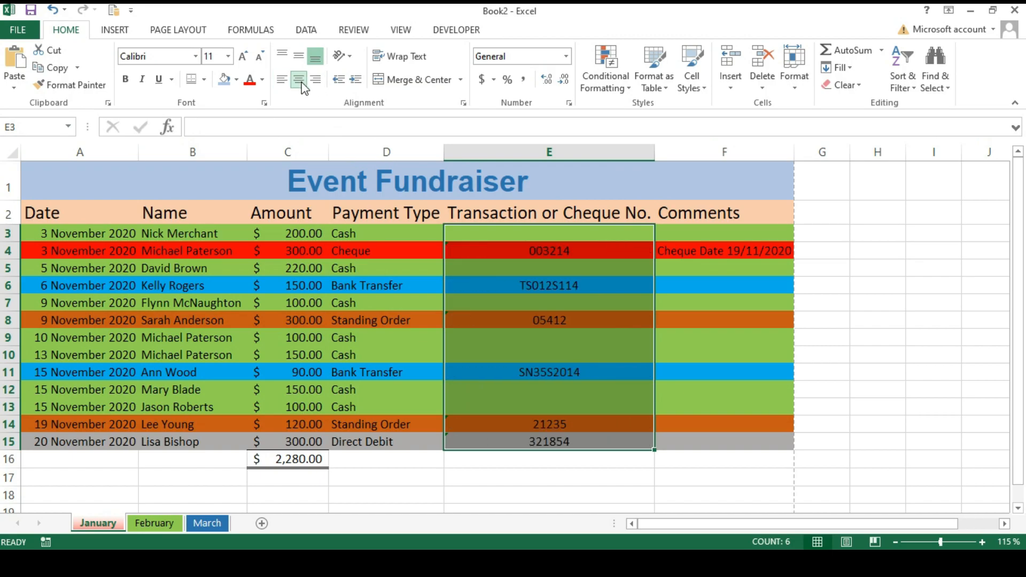
- Center the payment types in D3:D15 and clear the selection by choosing cell E14
{"action": "left_click_drag", "start_coordinate": [394, 234], "coordinate": [389, 440]}
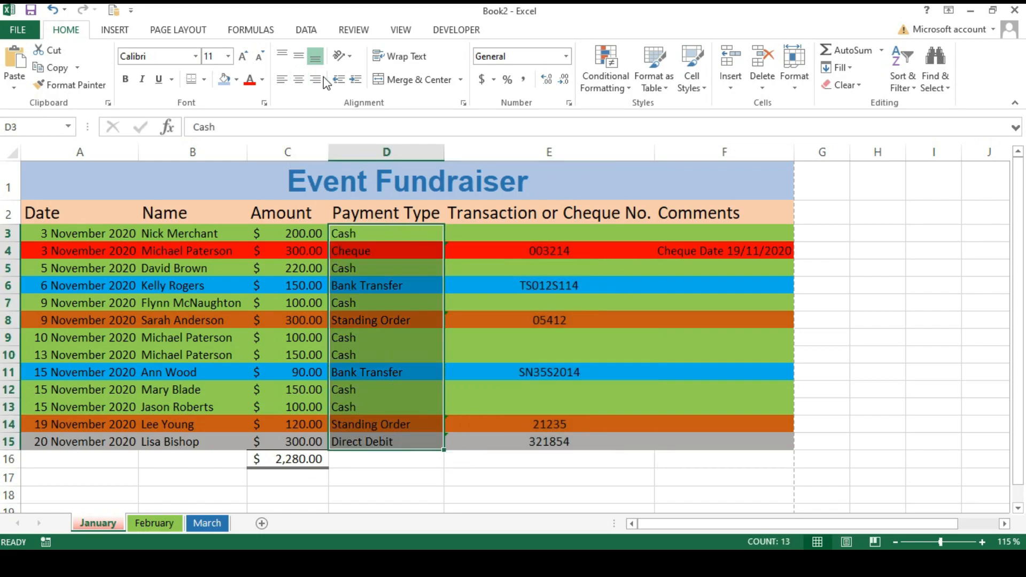
{"action": "left_click", "coordinate": [298, 82]}
{"action": "left_click", "coordinate": [561, 424]}
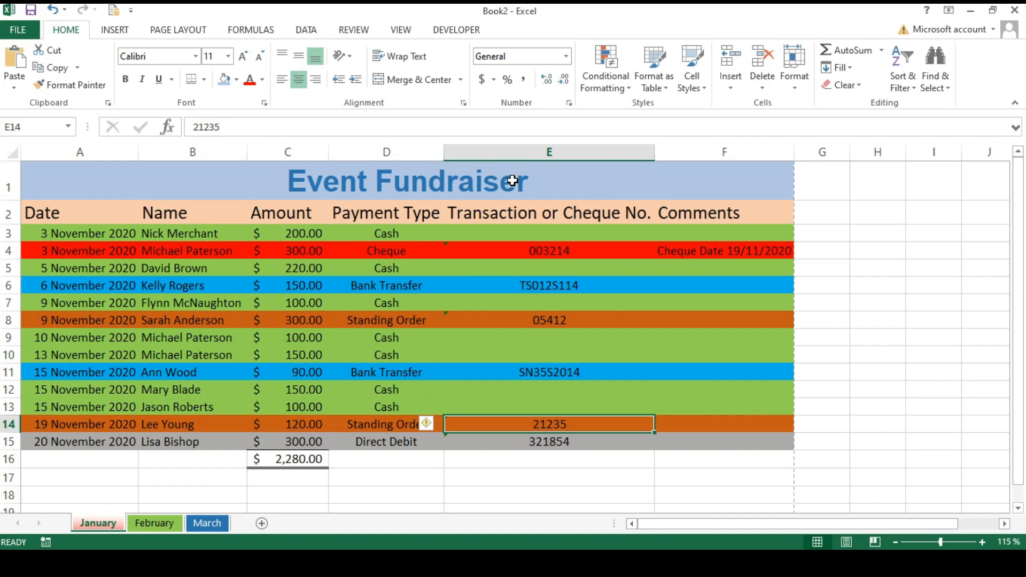
- Apply a Thick Box Border around the table A1:F16 and deselect it by choosing cell G9
{"action": "left_click_drag", "start_coordinate": [214, 184], "coordinate": [702, 454]}
{"action": "left_click_drag", "start_coordinate": [66, 197], "coordinate": [367, 474]}
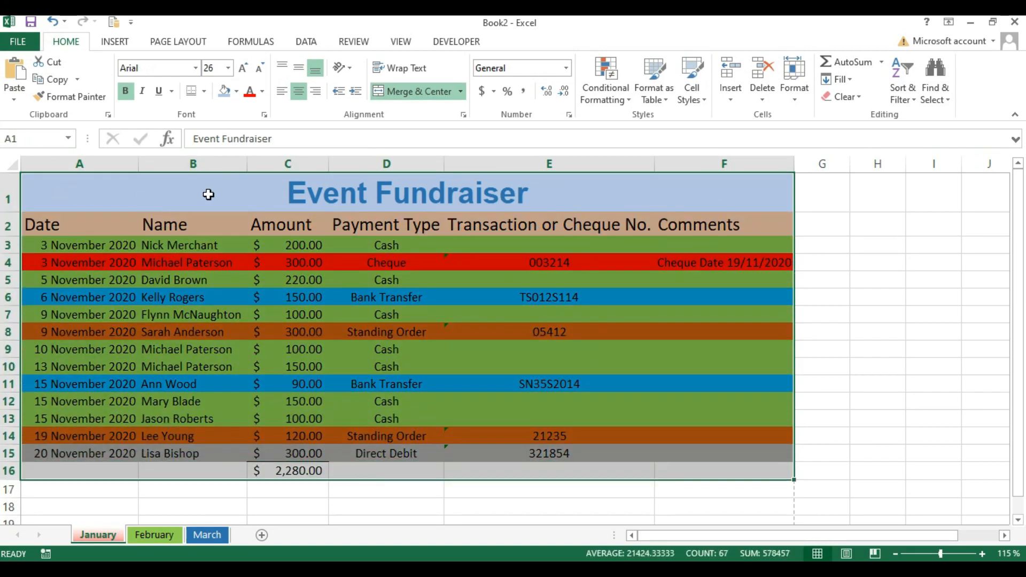
{"action": "left_click", "coordinate": [204, 92]}
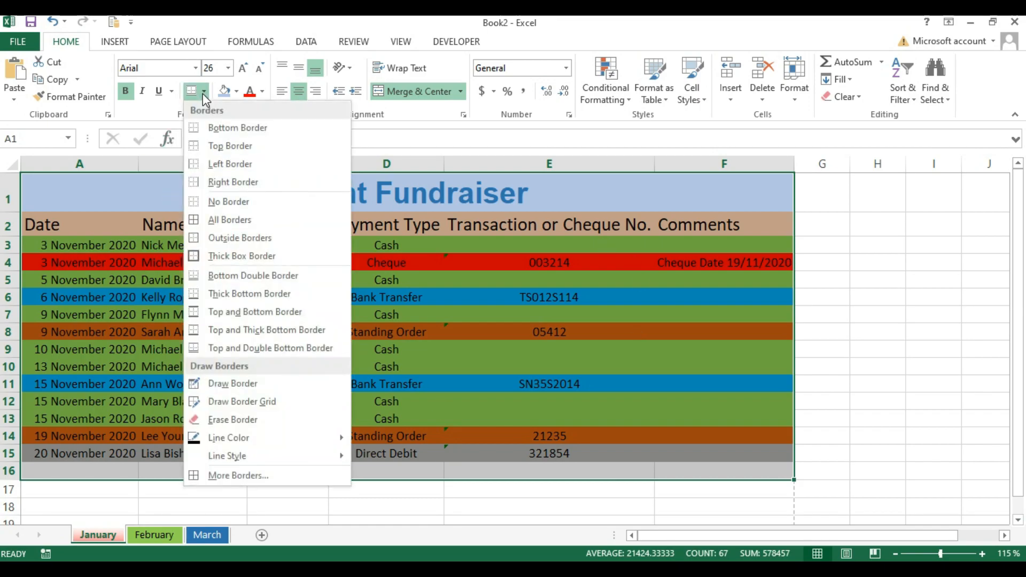
{"action": "left_click", "coordinate": [277, 255]}
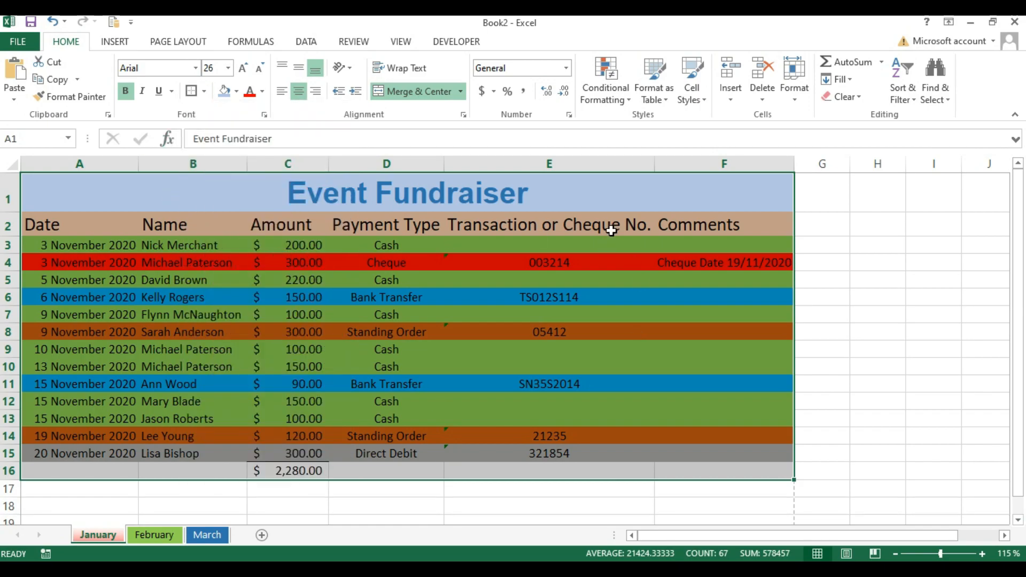
{"action": "left_click", "coordinate": [817, 347]}
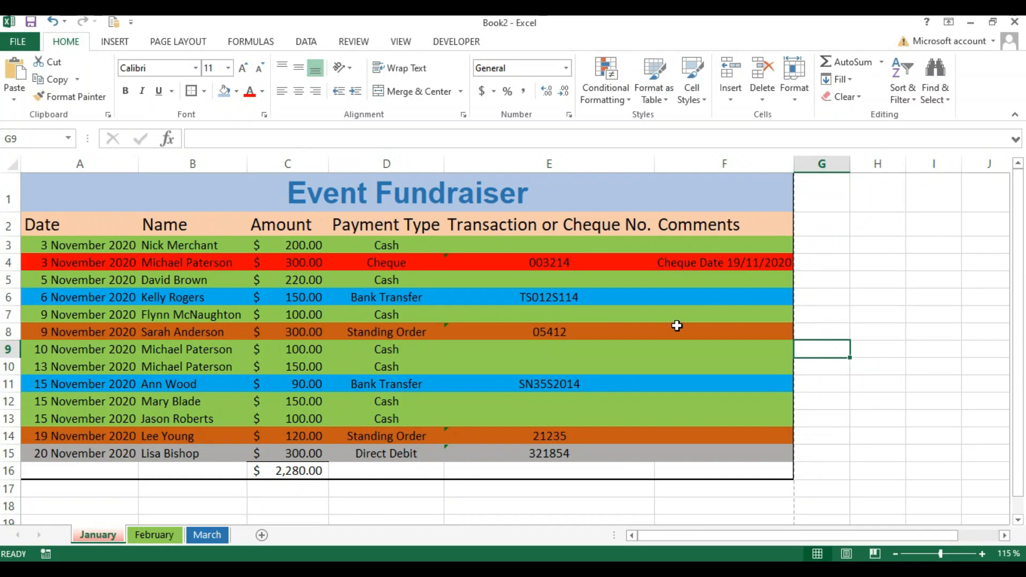
- Apply All Borders to every cell of the table A1:F16
{"action": "left_click_drag", "start_coordinate": [46, 188], "coordinate": [770, 473]}
{"action": "left_click", "coordinate": [205, 91]}
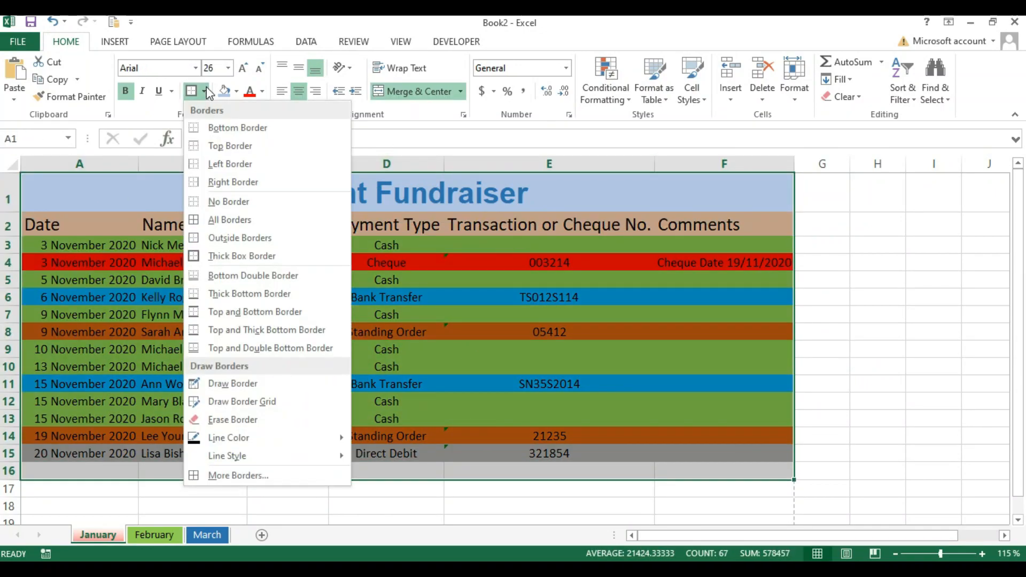
{"action": "left_click", "coordinate": [230, 220]}
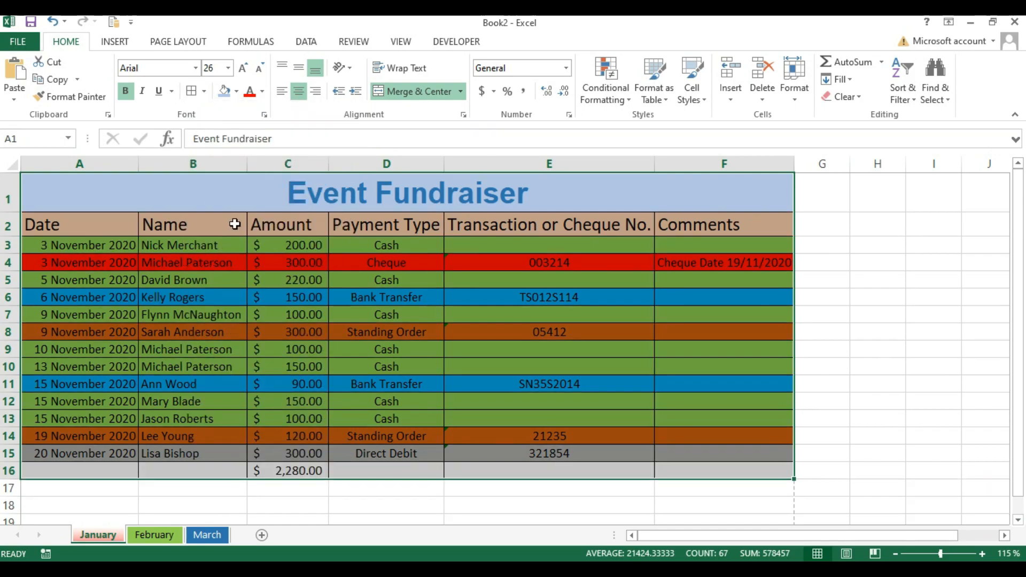
- Outline the gridded table A1:F16 with a Thick Box Border and clear the selection by choosing cell E7
{"action": "left_click_drag", "start_coordinate": [80, 183], "coordinate": [612, 472]}
{"action": "left_click", "coordinate": [204, 91]}
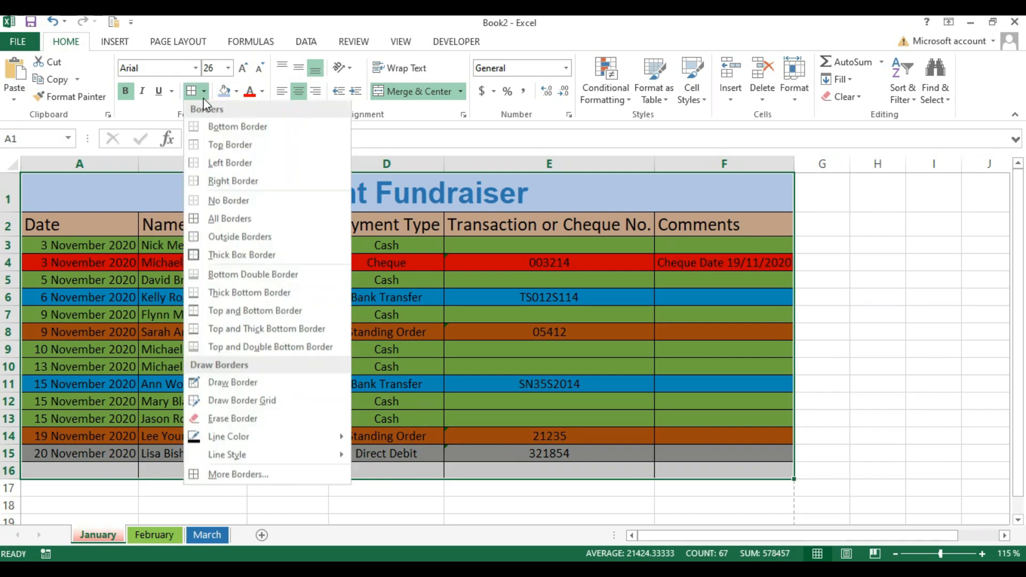
{"action": "left_click", "coordinate": [212, 255]}
{"action": "left_click", "coordinate": [631, 314]}
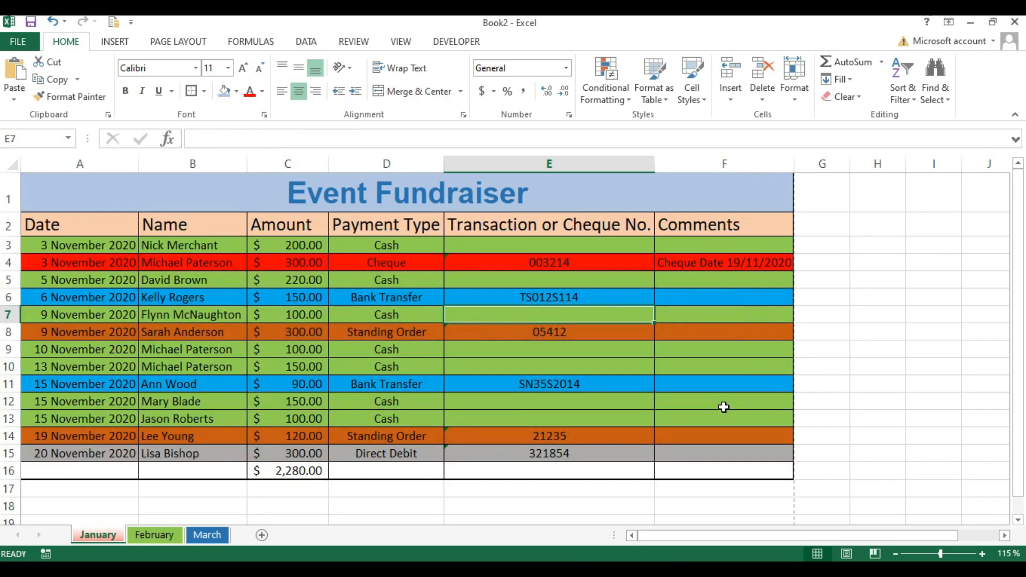
- Check the bordered table in the January sheet's print preview and return to the worksheet
{"action": "left_click", "coordinate": [16, 40]}
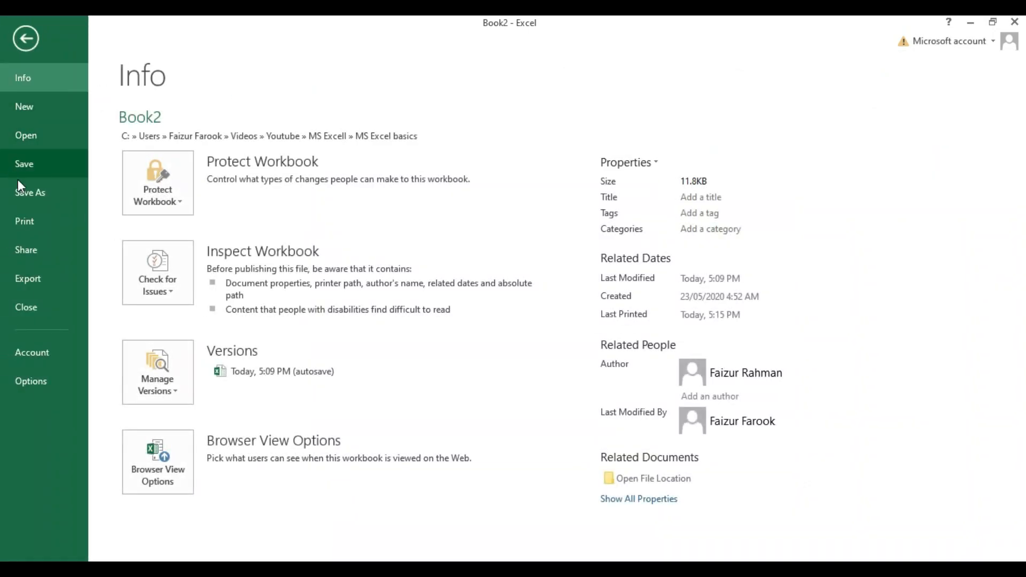
{"action": "left_click", "coordinate": [46, 216]}
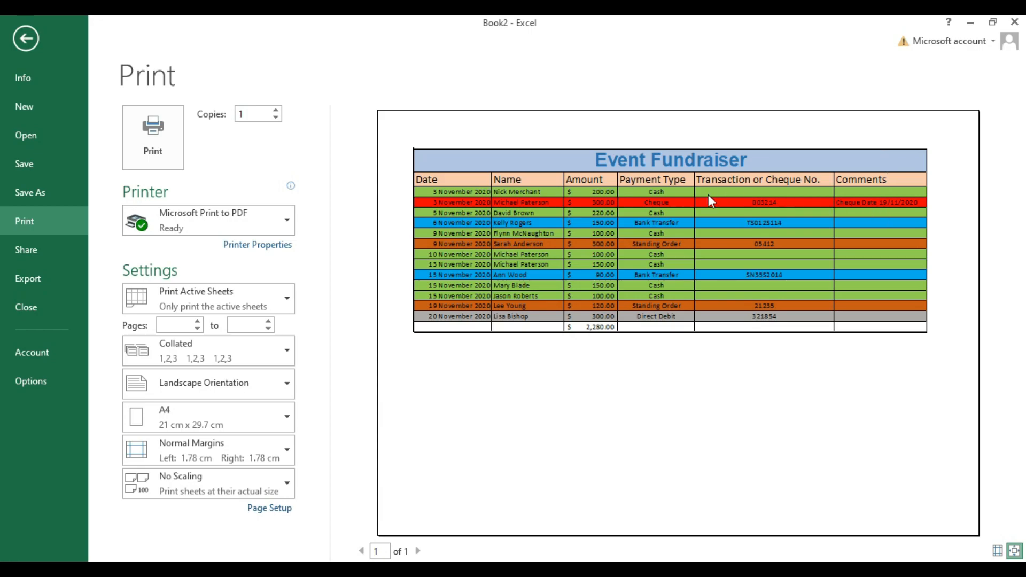
{"action": "left_click", "coordinate": [28, 40]}
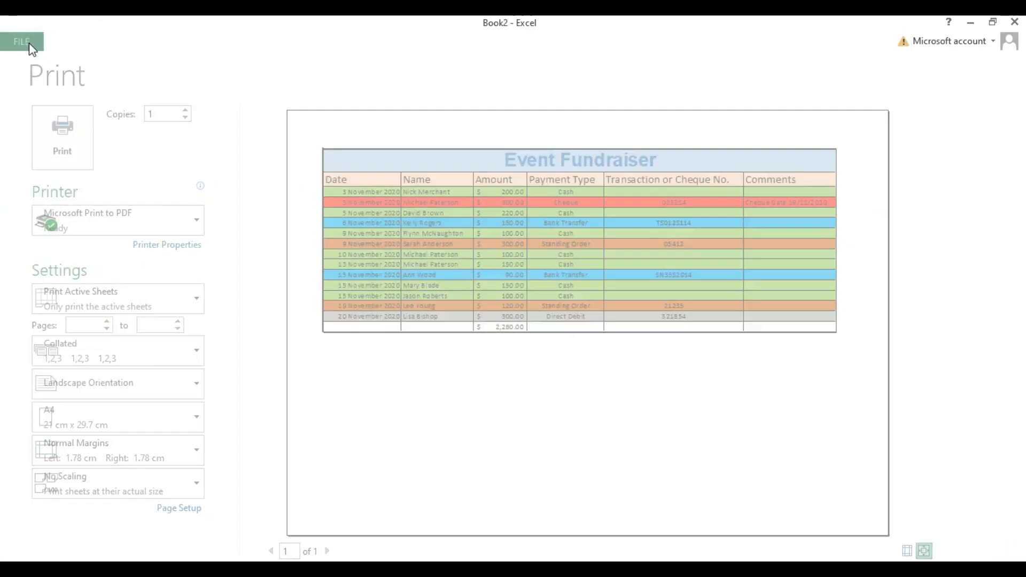